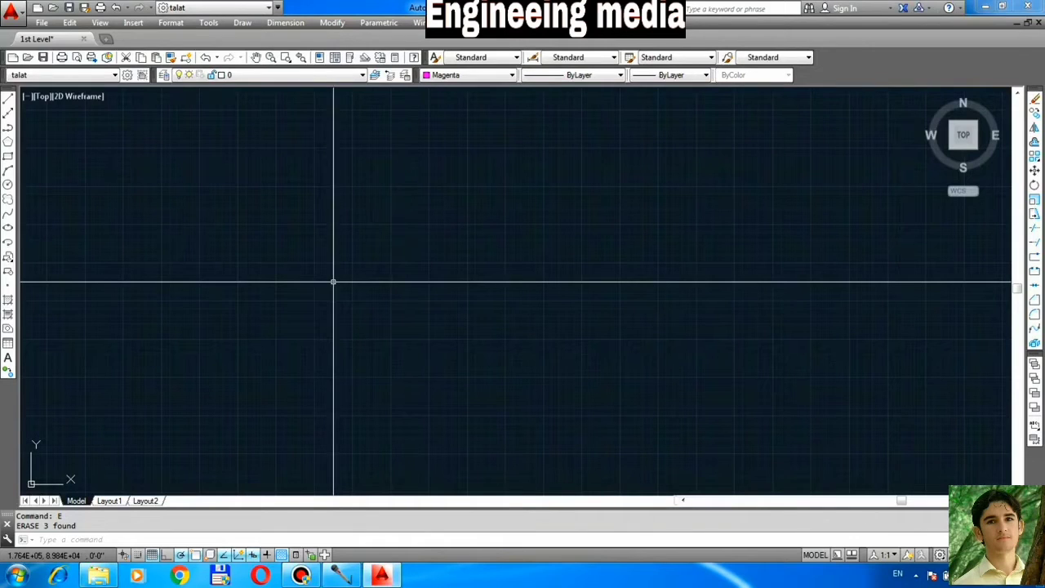
# Save the drawing in the AutoCAD folder under the file name Plan 25'x50'.
pyautogui.hotkey('ctrl', 's')
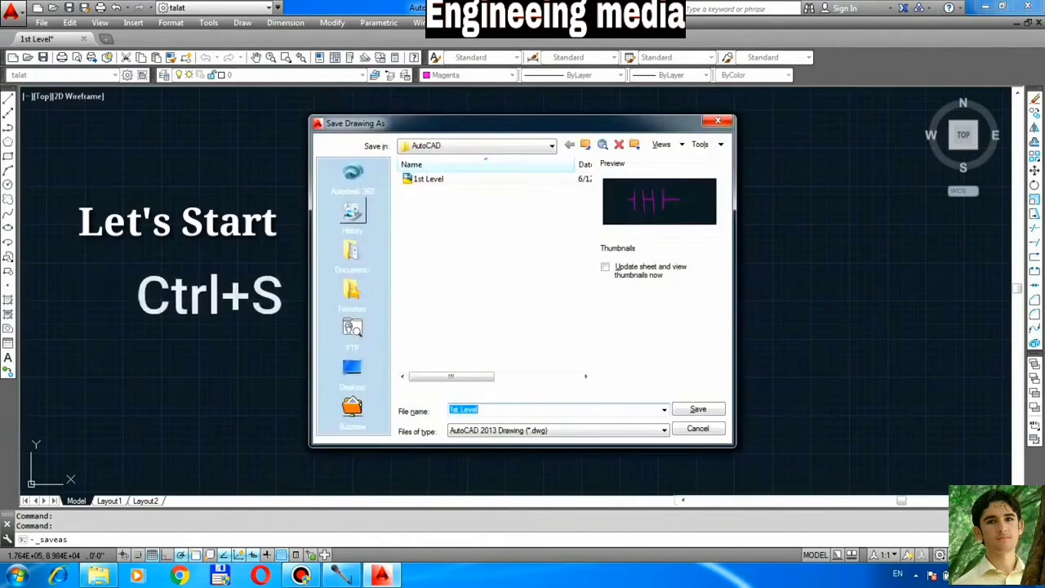
pyautogui.write("Plan 25'x50'")
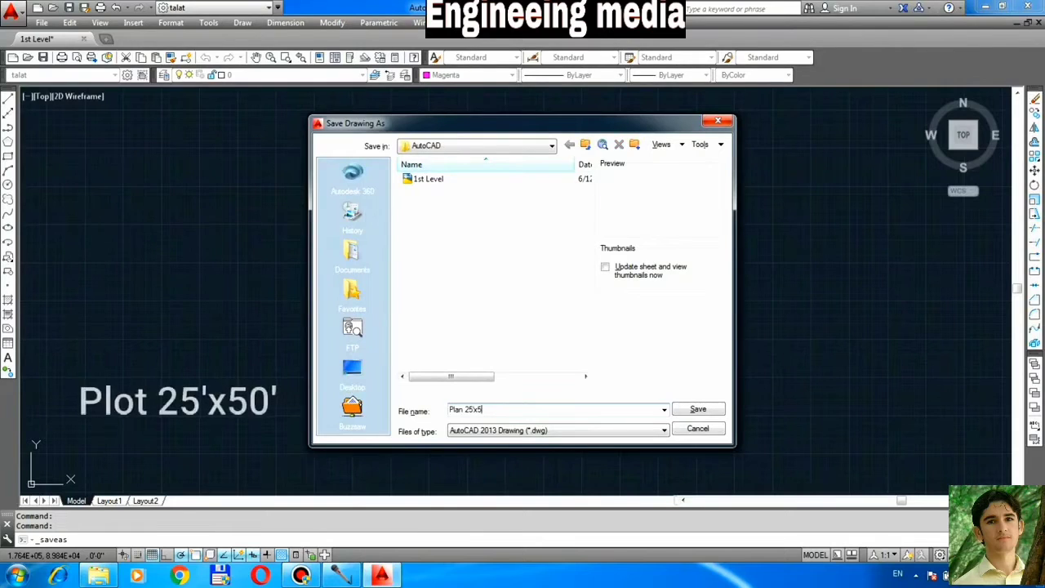
pyautogui.press('Return')
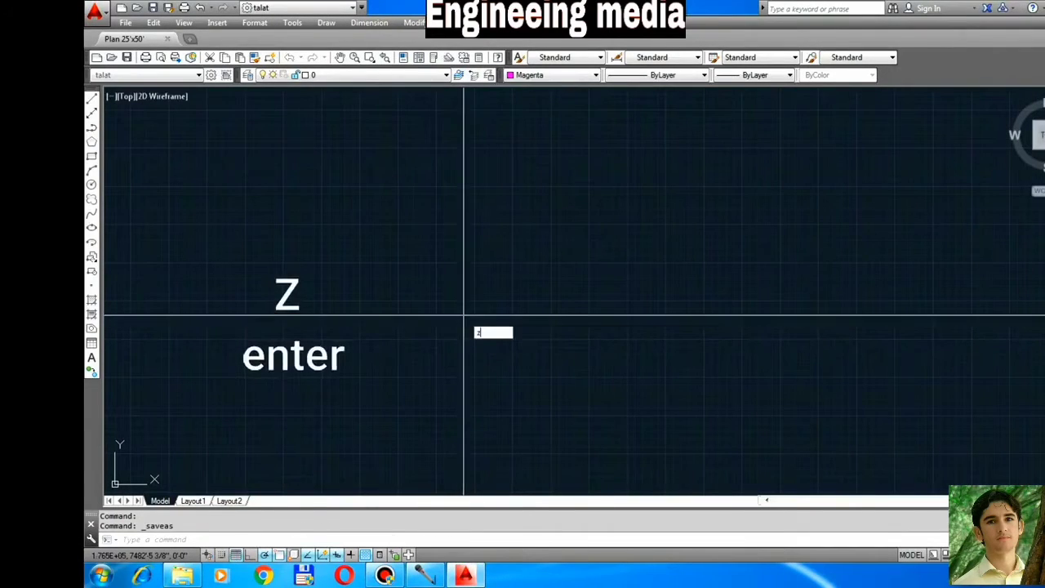
# Draw a 25' by 50' rectangle with its first corner at the origin 00,00 as the plot outline.
pyautogui.press('Return')
pyautogui.write('a')
pyautogui.press('Return')
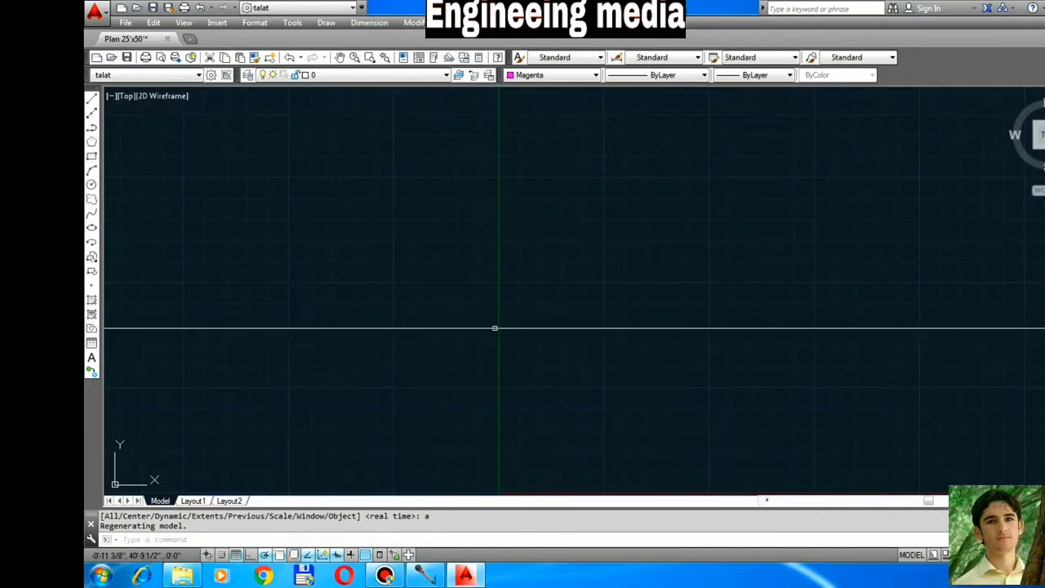
pyautogui.write('re')
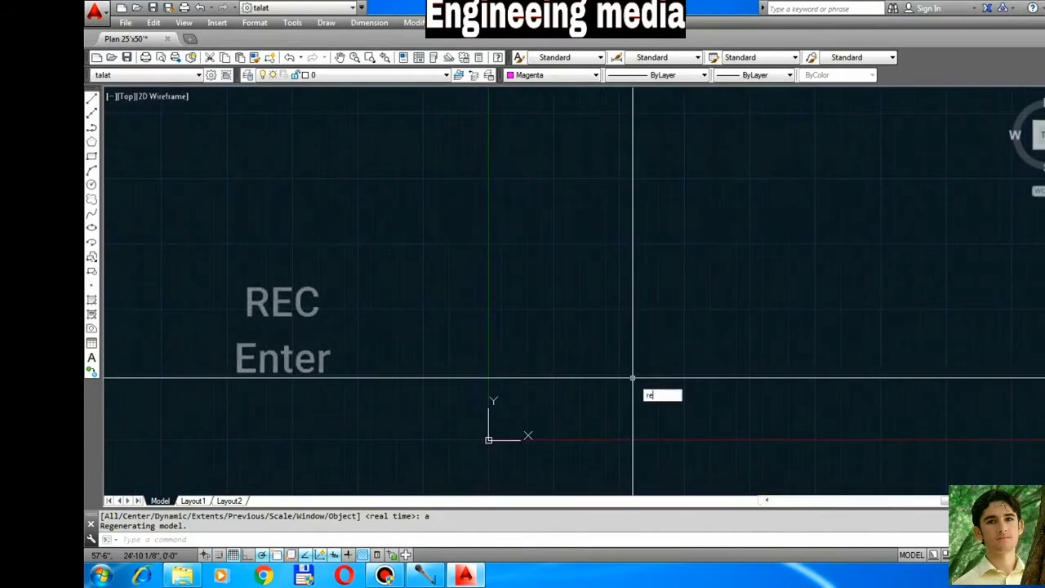
pyautogui.write('c')
pyautogui.press('Return')
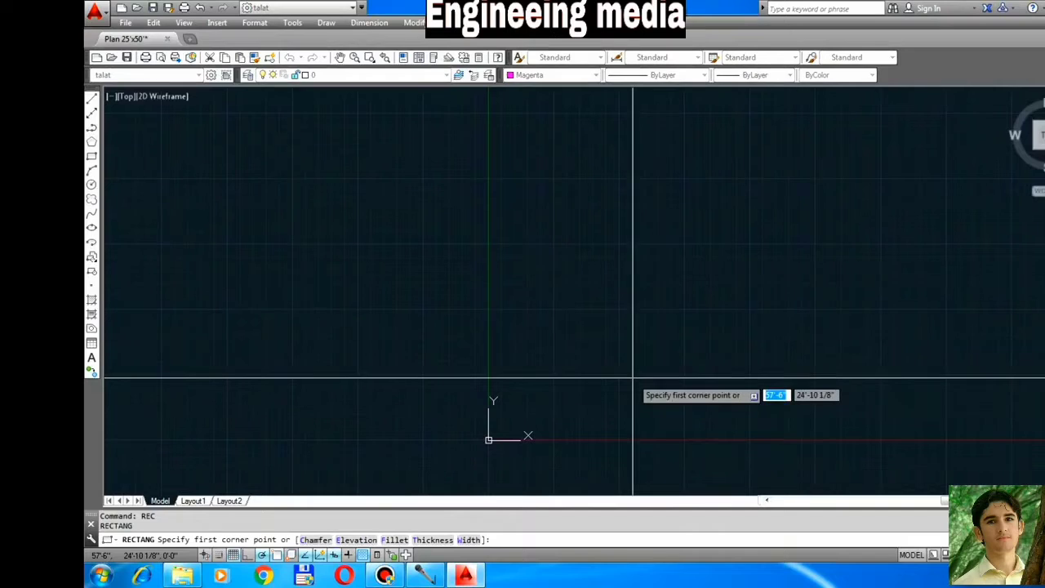
pyautogui.write('00,00')
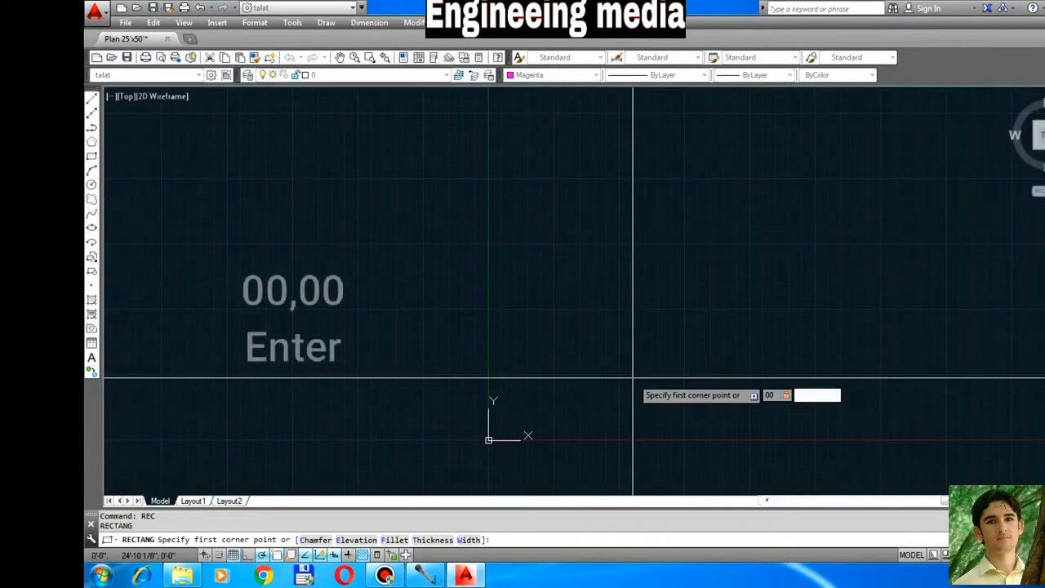
pyautogui.press('Return')
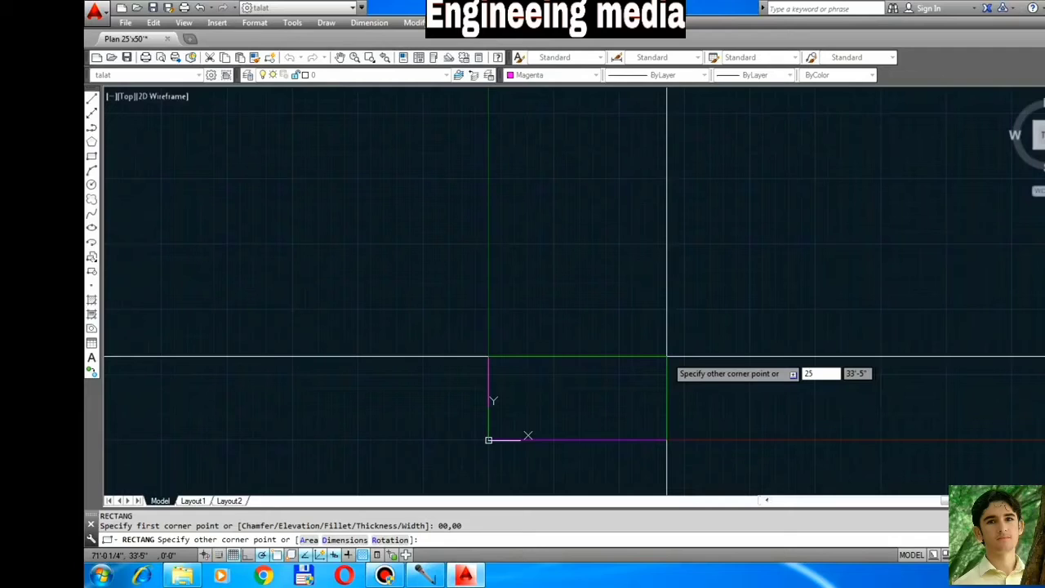
pyautogui.write('25')
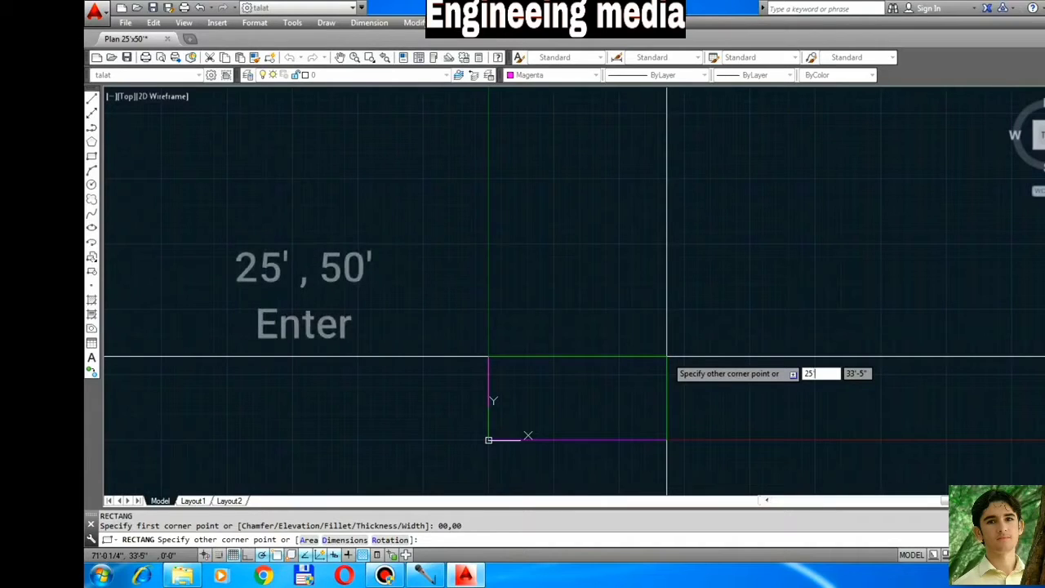
pyautogui.write("'")
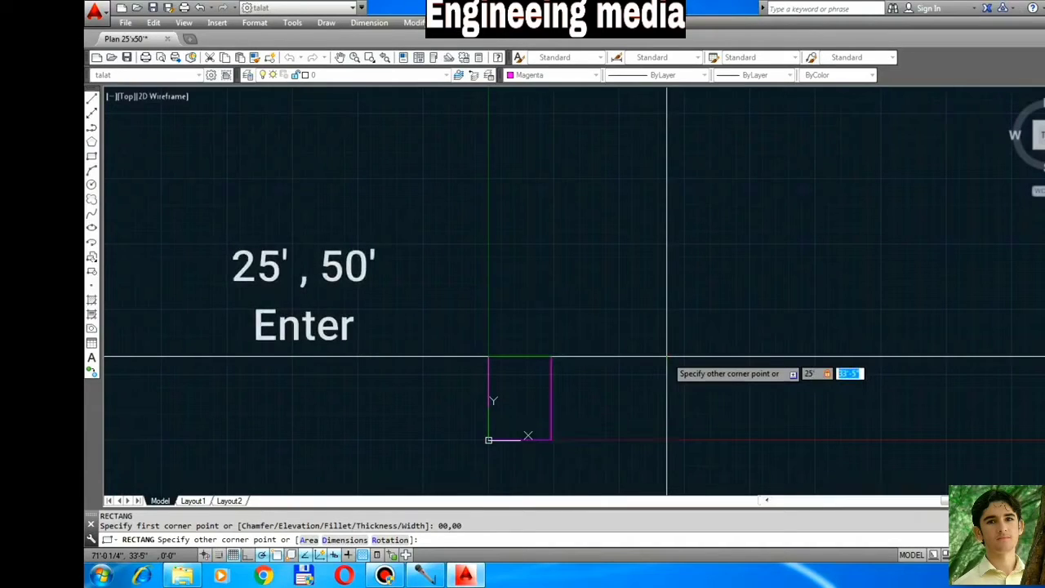
pyautogui.write(',50')
pyautogui.press('Return')
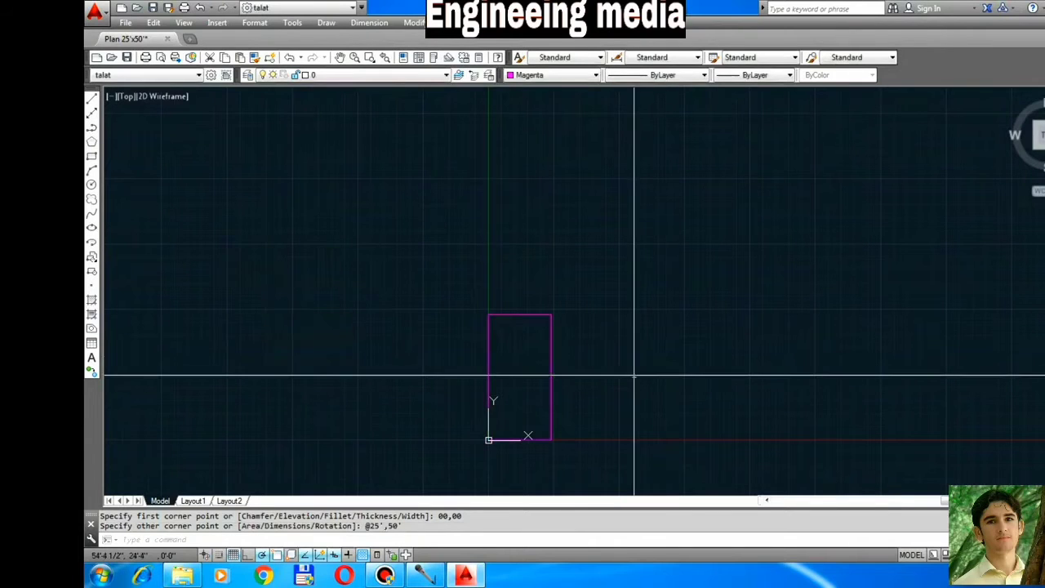
# Zoom to show the whole drawing and examine the plot rectangle.
pyautogui.scroll(4, 523, 453)
pyautogui.scroll(2, 526, 467)
pyautogui.scroll(-4, 527, 466)
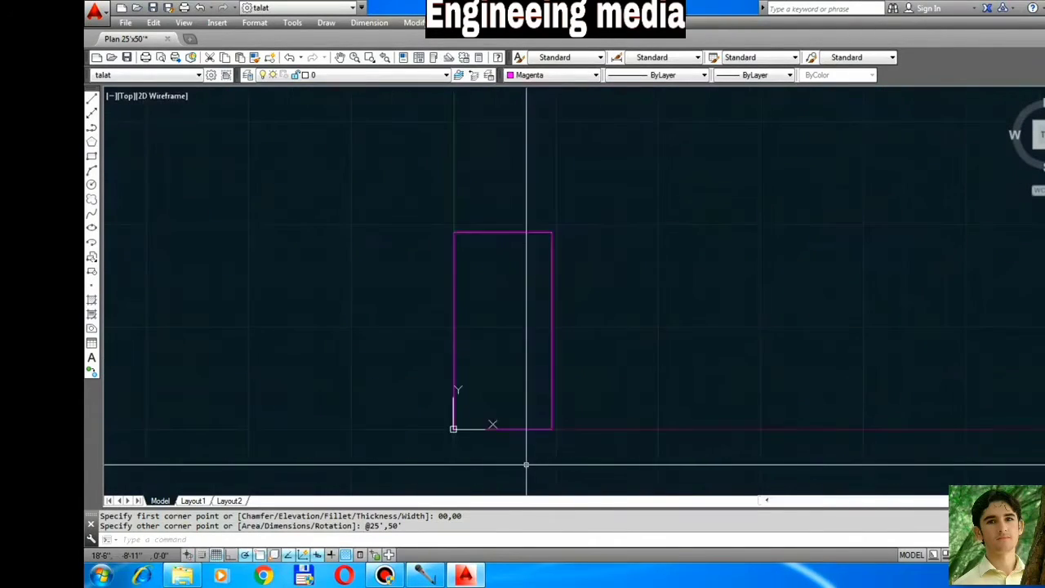
pyautogui.scroll(2, 515, 326)
pyautogui.scroll(-2, 513, 330)
pyautogui.scroll(2, 512, 392)
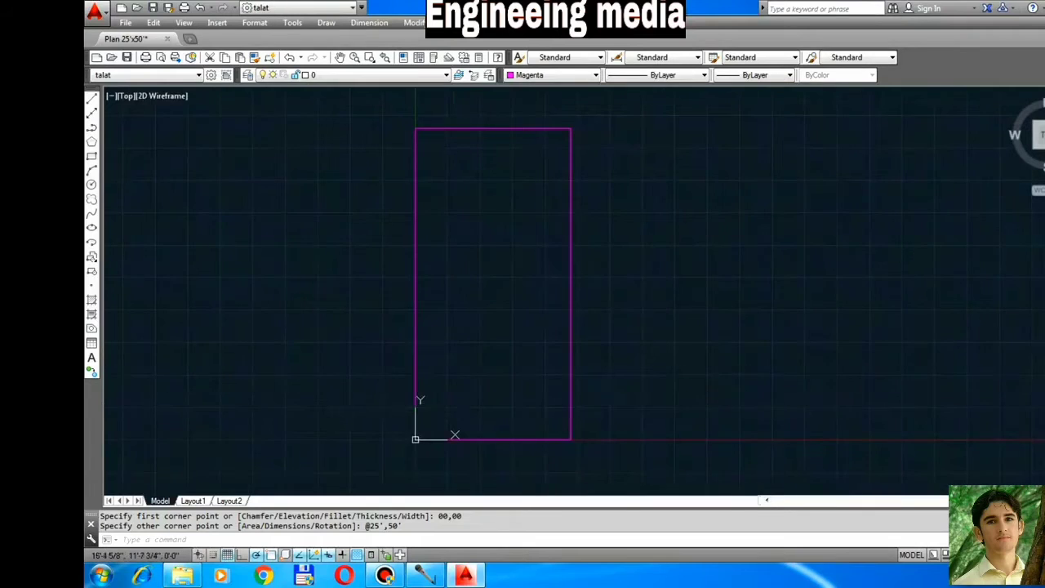
pyautogui.scroll(-2, 596, 364)
pyautogui.write('z')
pyautogui.press('Return')
pyautogui.write('a')
pyautogui.press('Return')
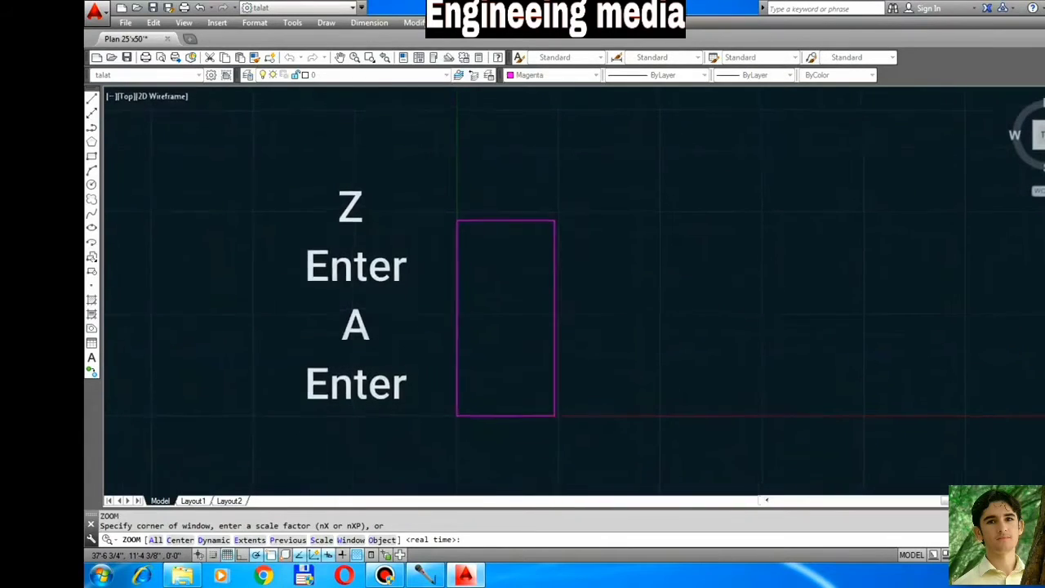
pyautogui.scroll(2, 553, 373)
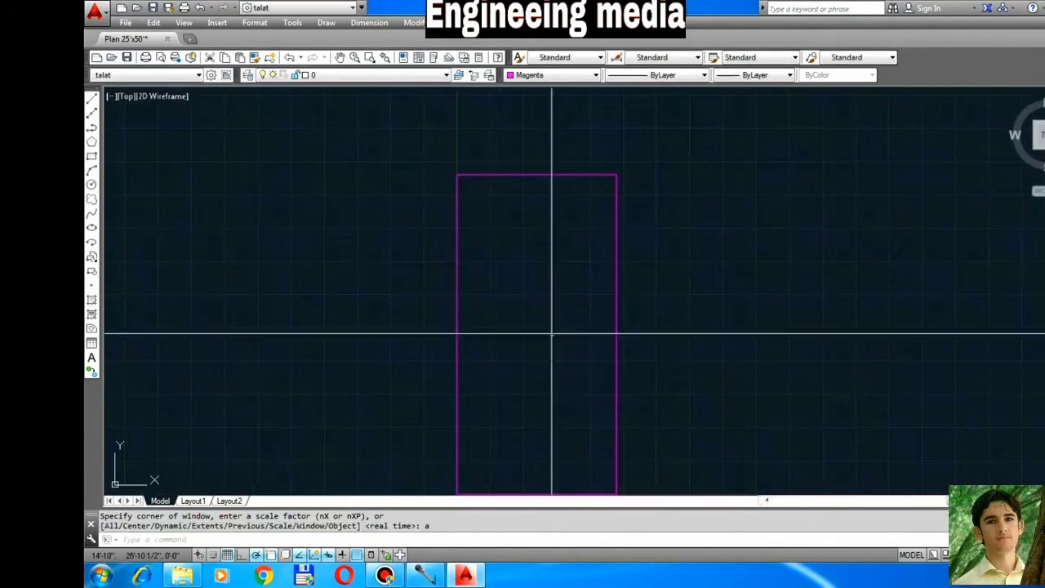
pyautogui.scroll(-1, 548, 338)
pyautogui.scroll(2, 556, 440)
pyautogui.scroll(-1, 556, 440)
pyautogui.scroll(1, 523, 341)
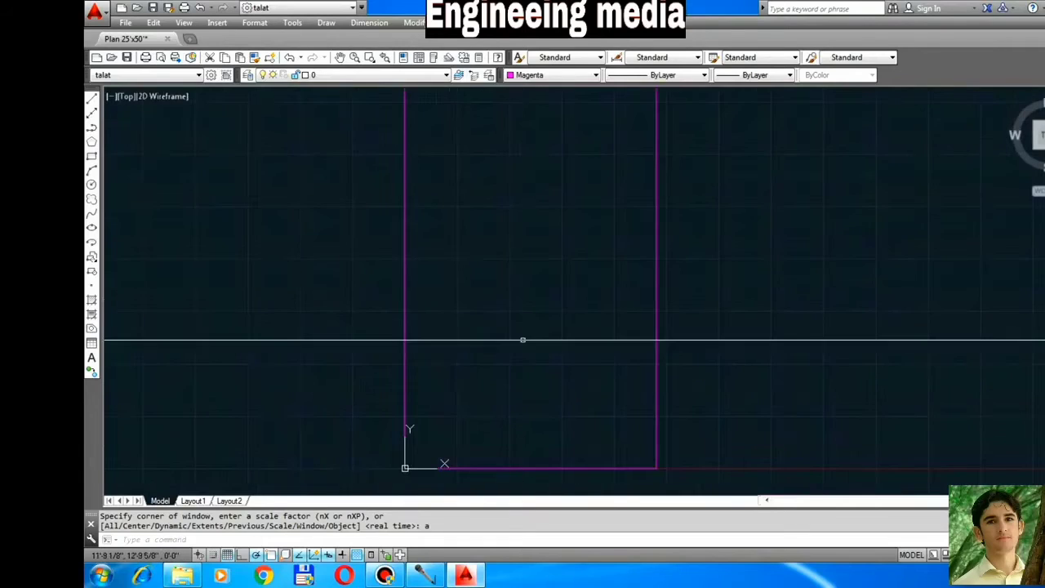
pyautogui.scroll(-1, 476, 278)
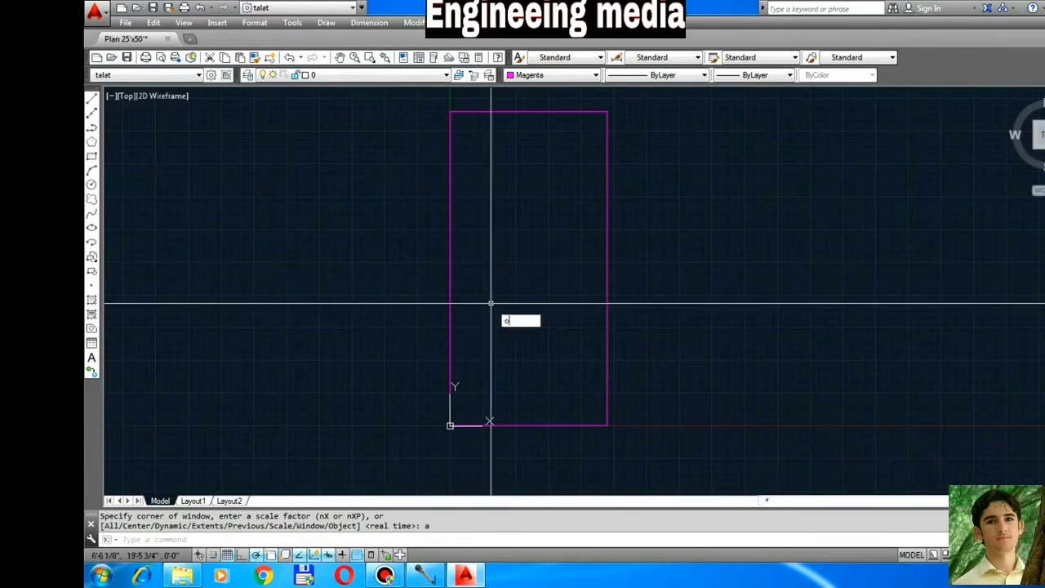
# Offset the plot rectangle inward by 9 inches to form the outer wall thickness.
pyautogui.press('Return')
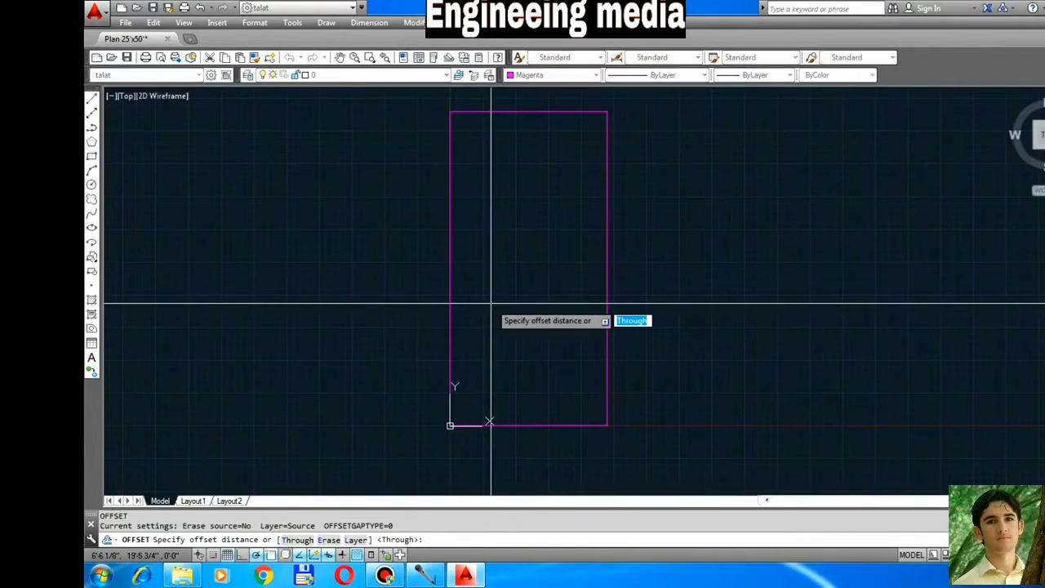
pyautogui.press('Escape')
pyautogui.press('Escape')
pyautogui.write('o')
pyautogui.press('Return')
pyautogui.write('9')
pyautogui.press('Return')
pyautogui.click(454, 288)
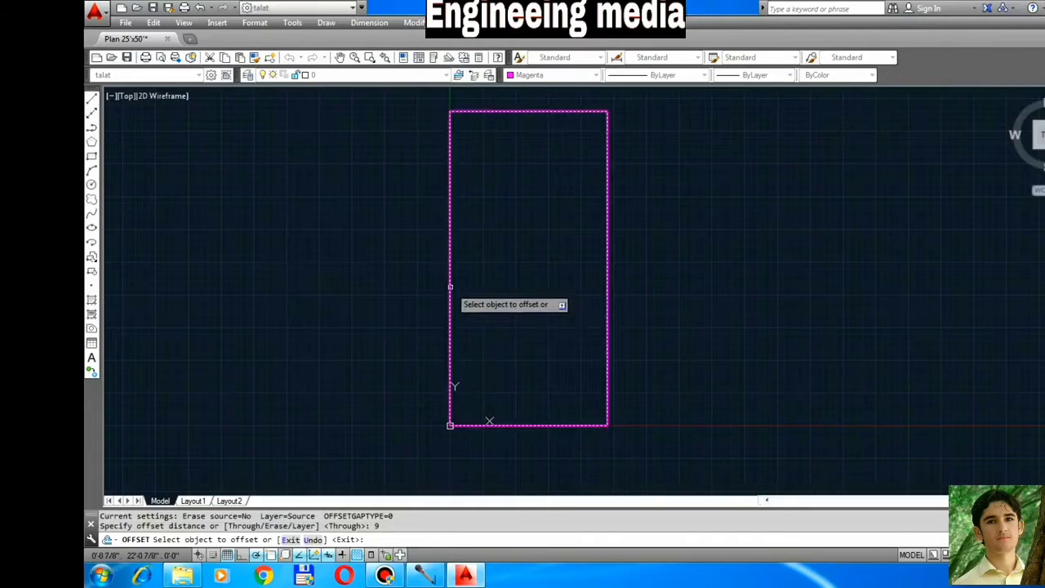
pyautogui.click(513, 300)
pyautogui.press('Escape')
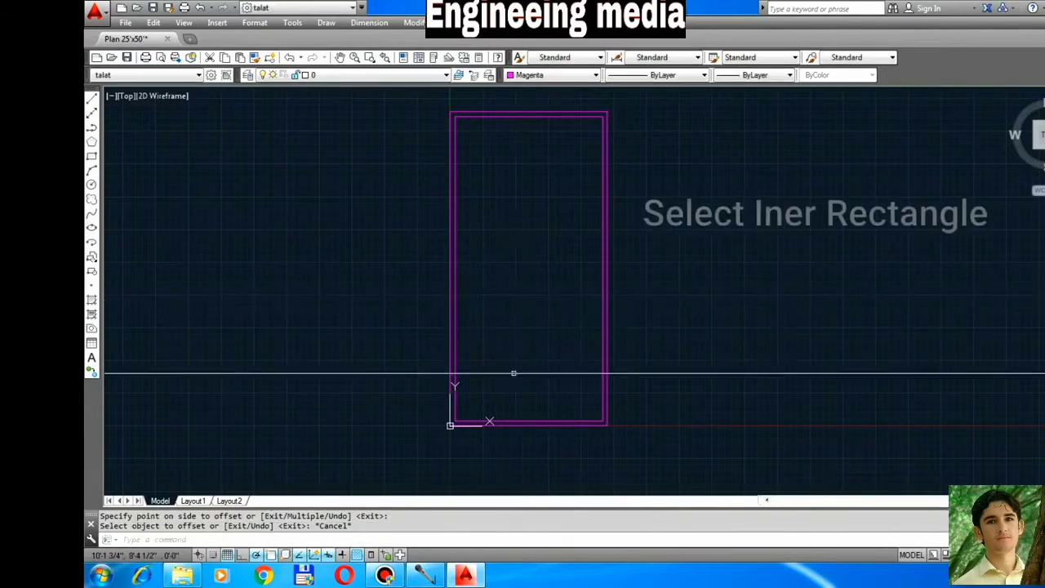
# Explode the inner rectangle into separate lines.
pyautogui.click(517, 422)
pyautogui.write('x')
pyautogui.press('Return')
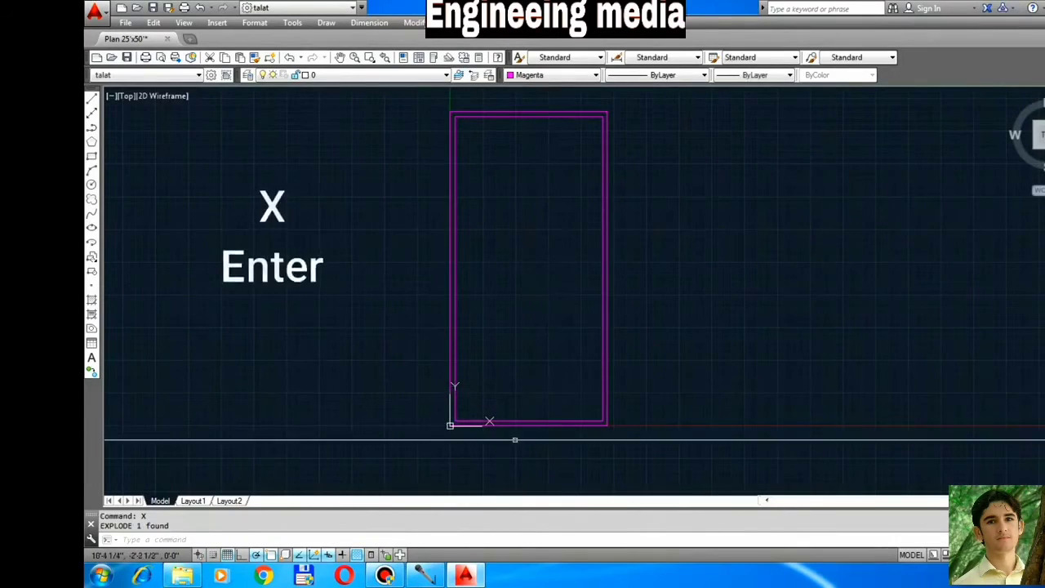
pyautogui.scroll(4, 512, 435)
pyautogui.scroll(-4, 474, 450)
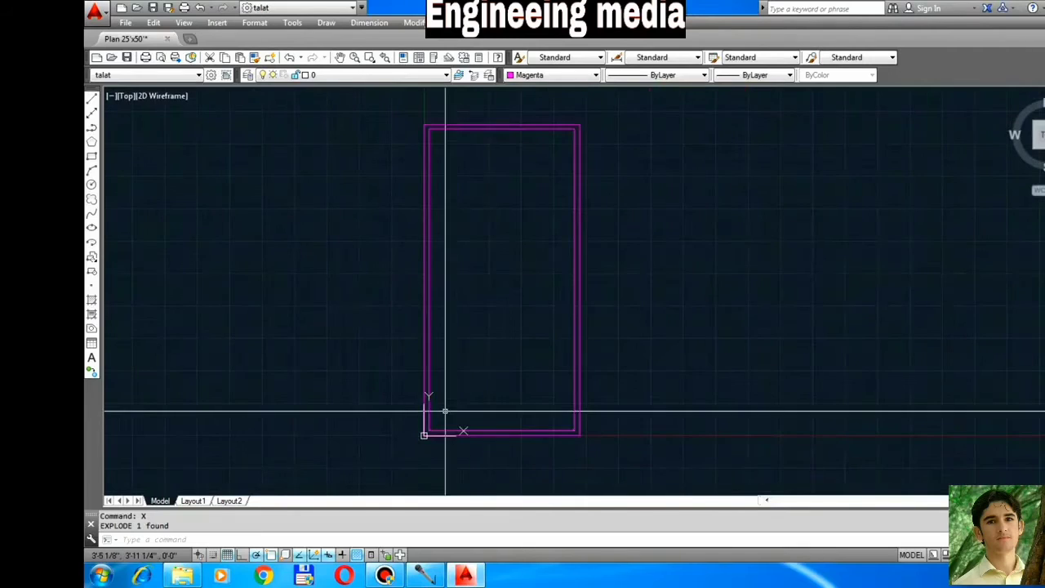
pyautogui.moveTo(444, 413); pyautogui.dragTo(479, 427, button='middle')
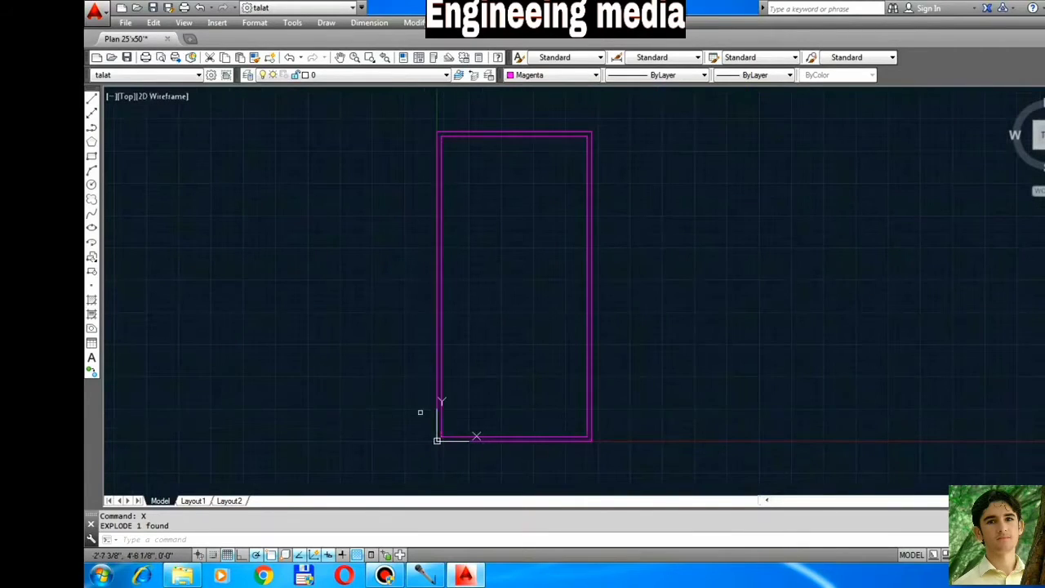
pyautogui.scroll(-1, 375, 429)
pyautogui.scroll(1, 461, 417)
pyautogui.scroll(-1, 381, 450)
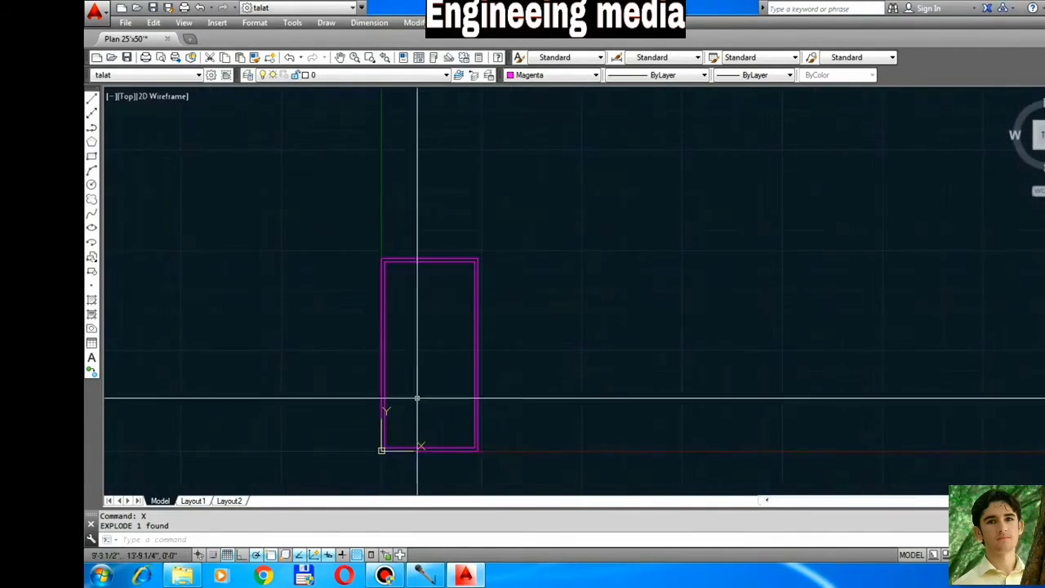
pyautogui.press('Return')
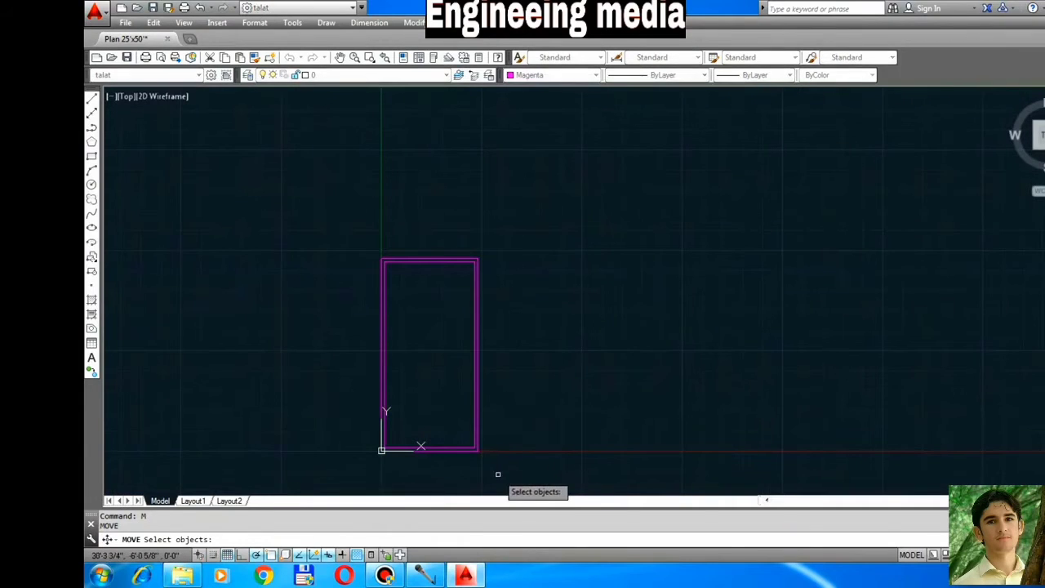
pyautogui.press('Escape')
pyautogui.press('Escape')
# Set the UCS icon to the Noorigin option with UCSICON and save the drawing.
pyautogui.write('u')
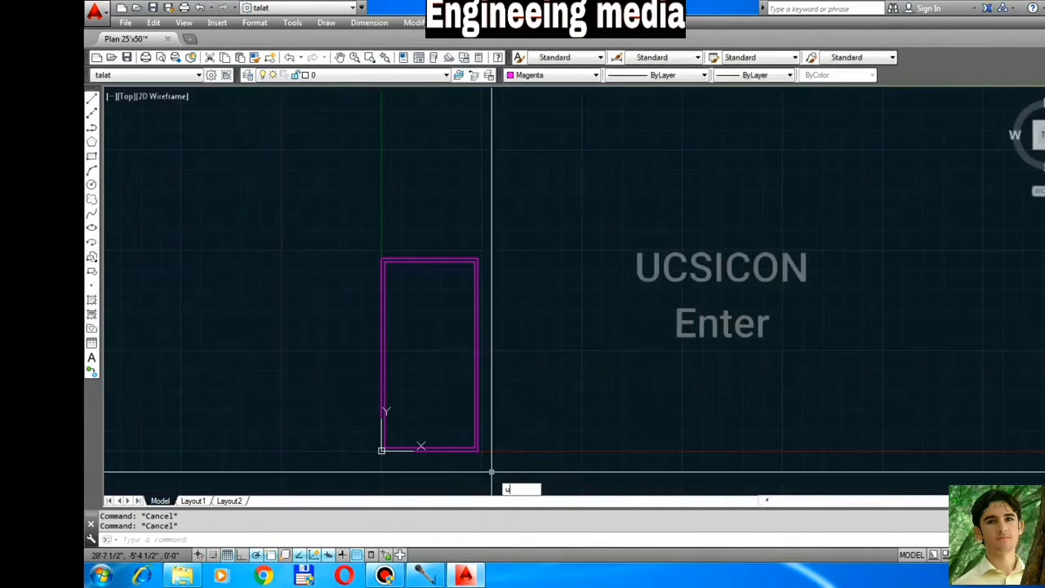
pyautogui.write('csicon')
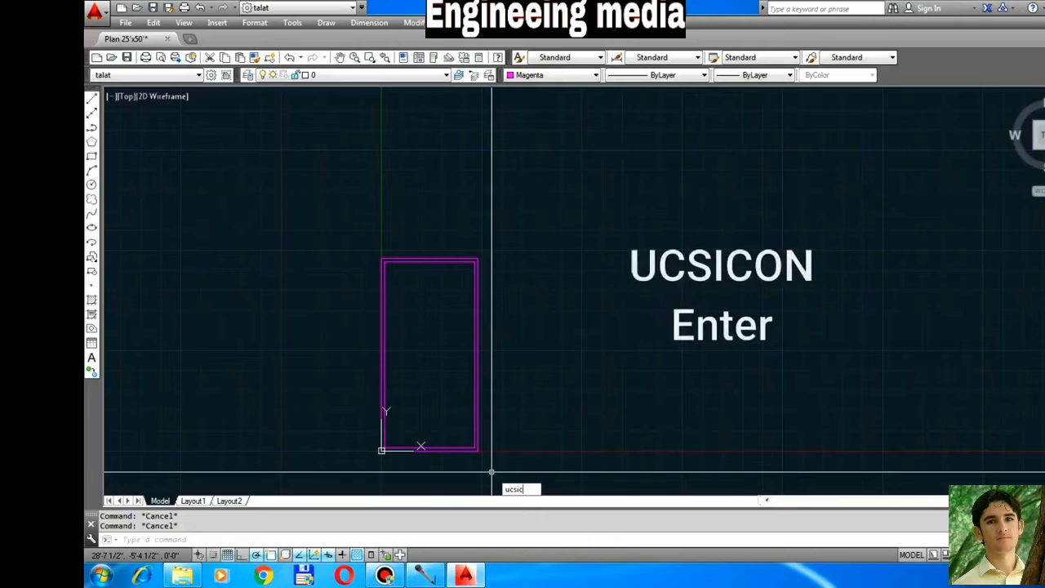
pyautogui.press('Return')
pyautogui.write('n')
pyautogui.press('Return')
pyautogui.press('Escape')
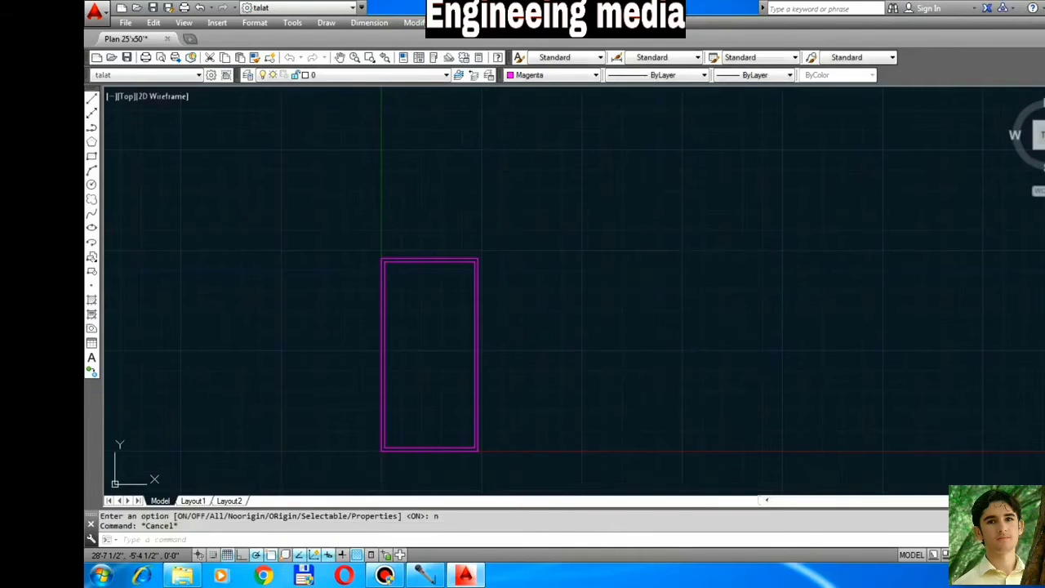
pyautogui.hotkey('ctrl', 's')
# With Ortho on, draw a vertical line from the midpoint of the inner top wall line down past the plot's bottom edge.
pyautogui.scroll(2, 411, 455)
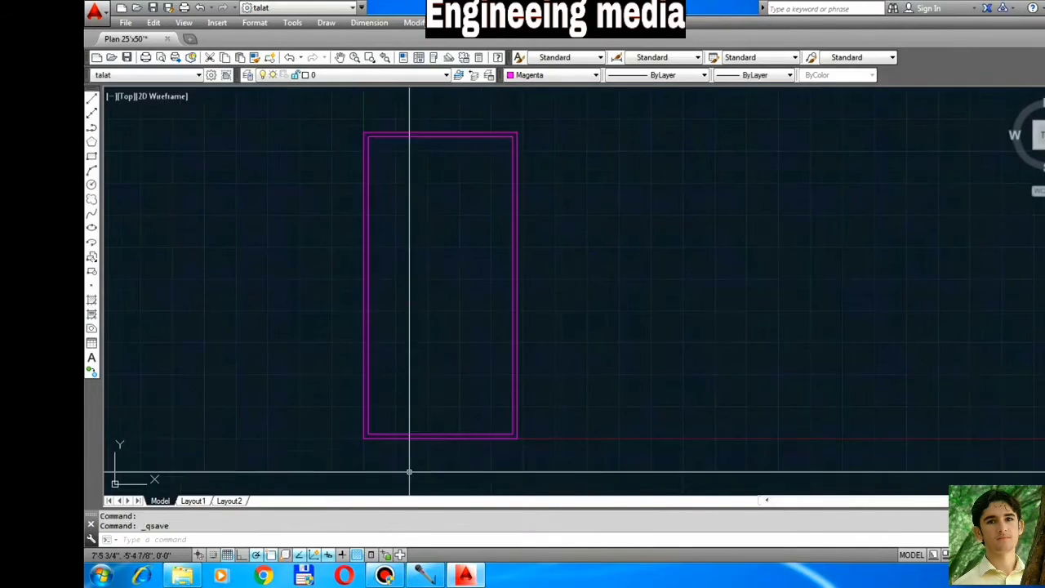
pyautogui.scroll(-2, 405, 455)
pyautogui.scroll(4, 414, 452)
pyautogui.scroll(-2, 423, 441)
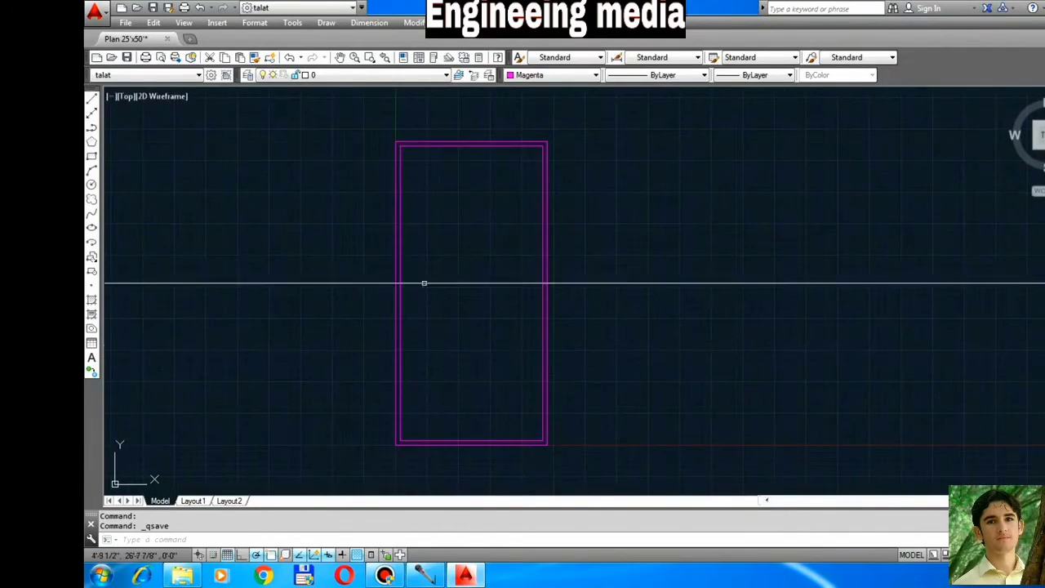
pyautogui.write('l')
pyautogui.press('Return')
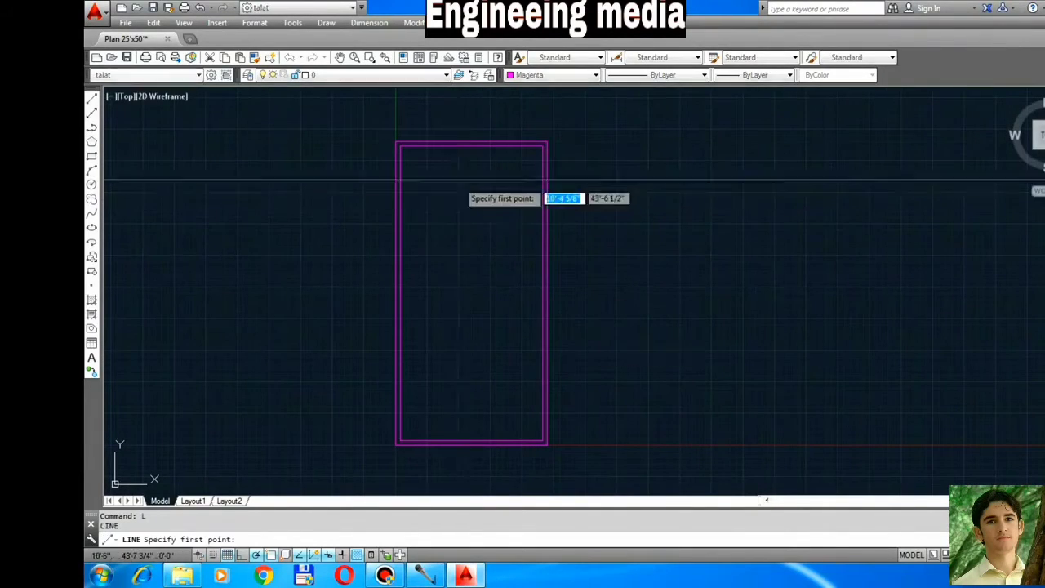
pyautogui.click(471, 147)
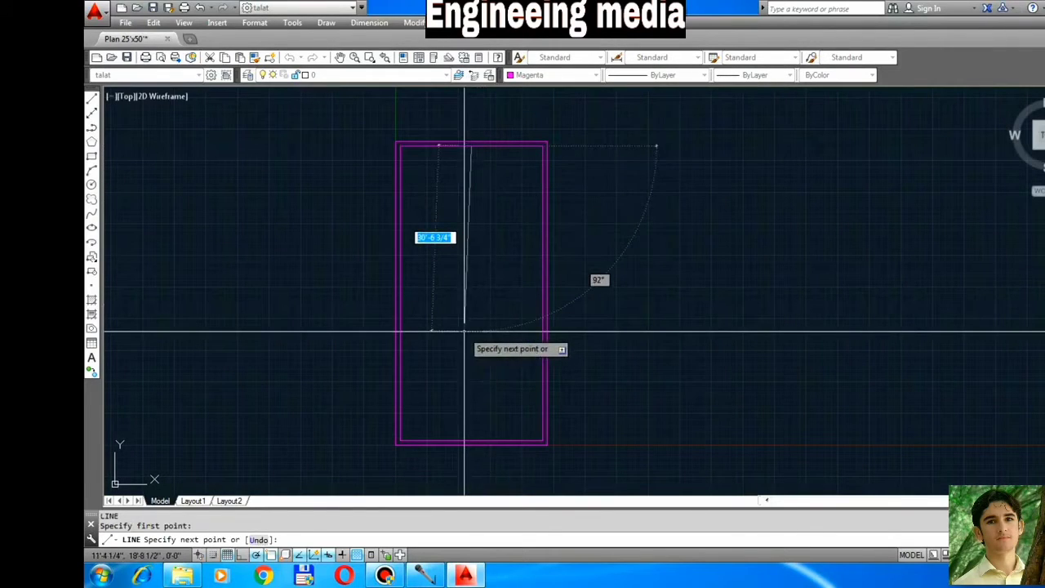
pyautogui.press('F8')
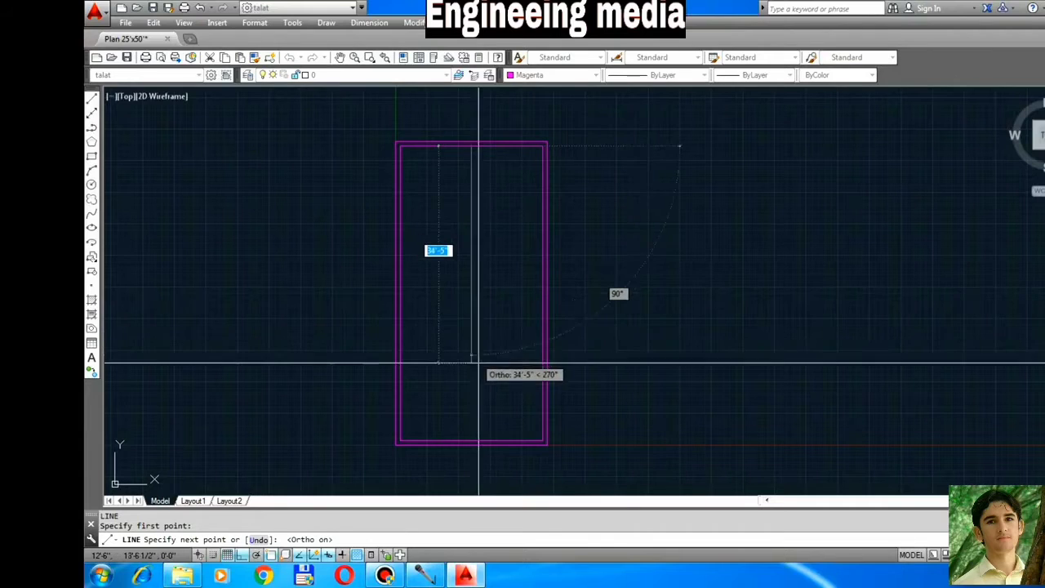
pyautogui.click(473, 469)
pyautogui.press('Escape')
# Offset the vertical centre line 4.5 inches to both sides to form the central wall.
pyautogui.scroll(-2, 496, 204)
pyautogui.scroll(4, 485, 222)
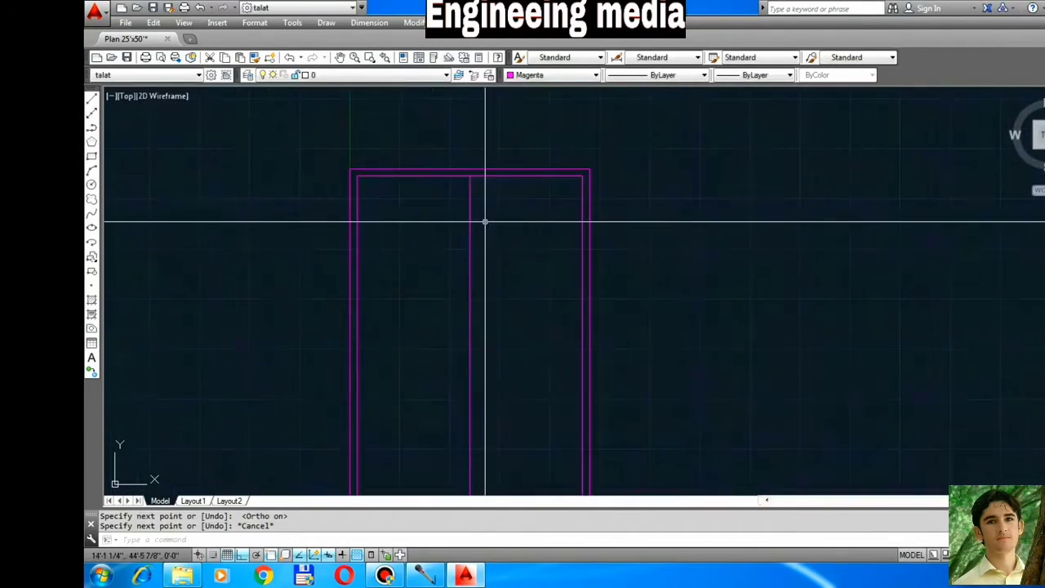
pyautogui.press('Return')
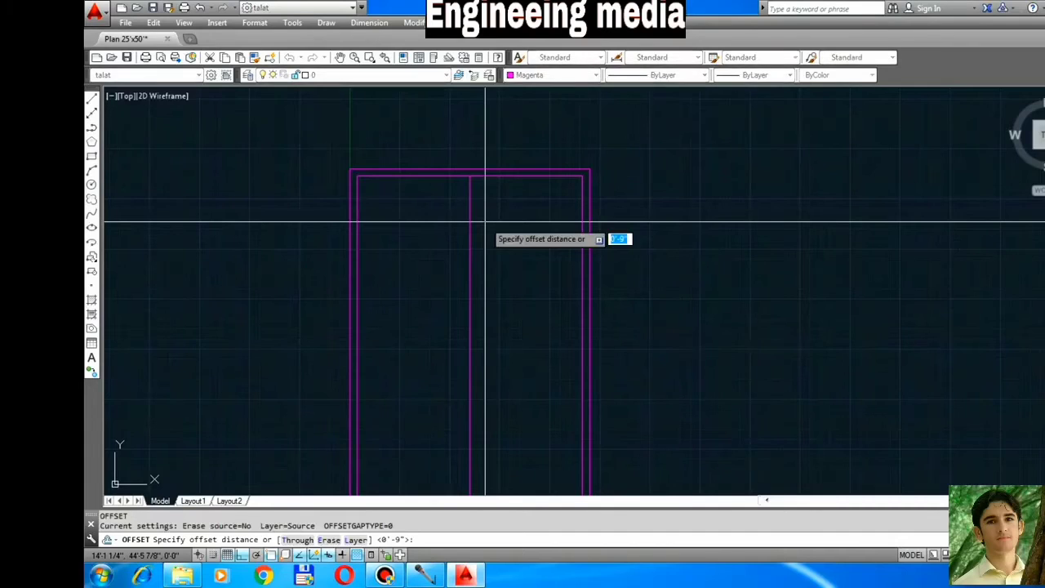
pyautogui.press('Return')
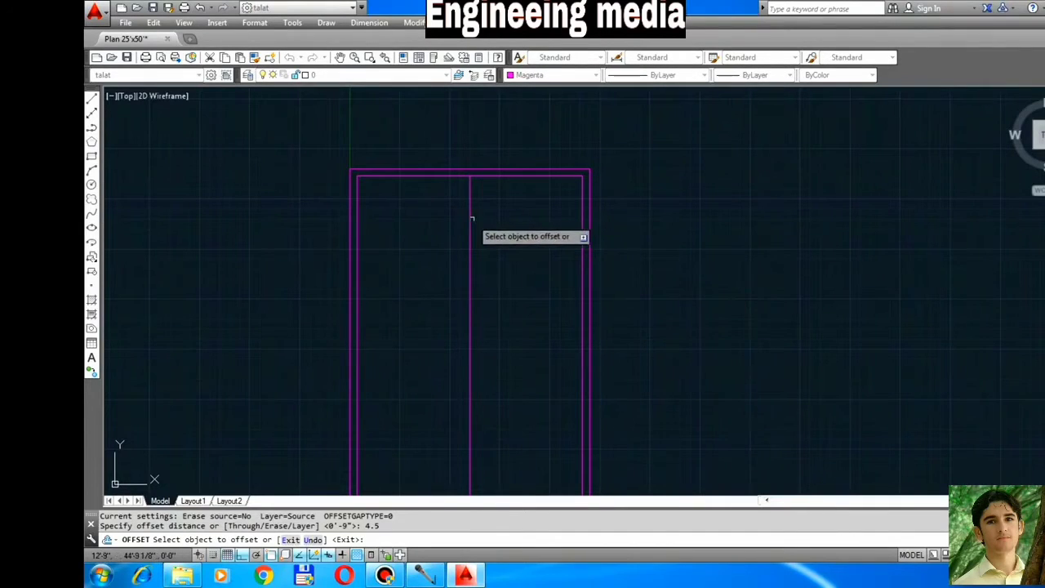
pyautogui.click(471, 243)
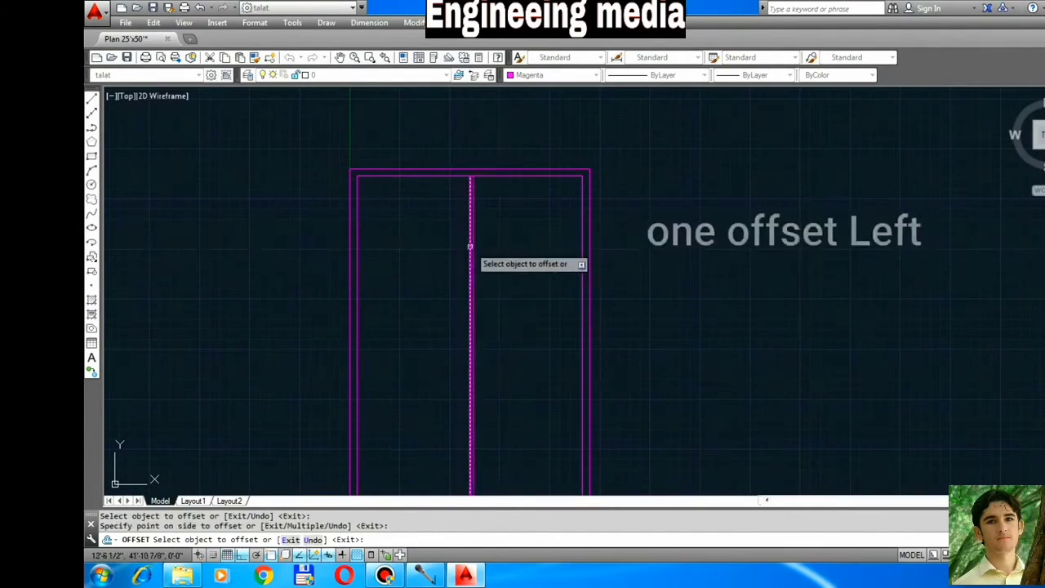
pyautogui.click(427, 250)
pyautogui.press('Escape')
# Erase the original centre line between the two offset lines of the central wall.
pyautogui.scroll(5, 462, 327)
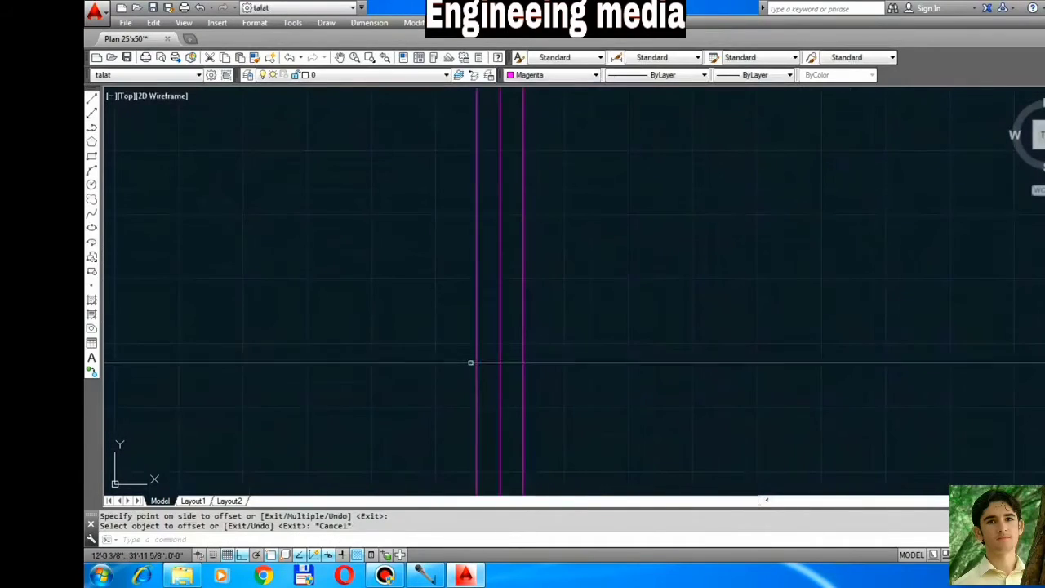
pyautogui.click(492, 360)
pyautogui.click(498, 364)
pyautogui.write('E')
pyautogui.press('Return')
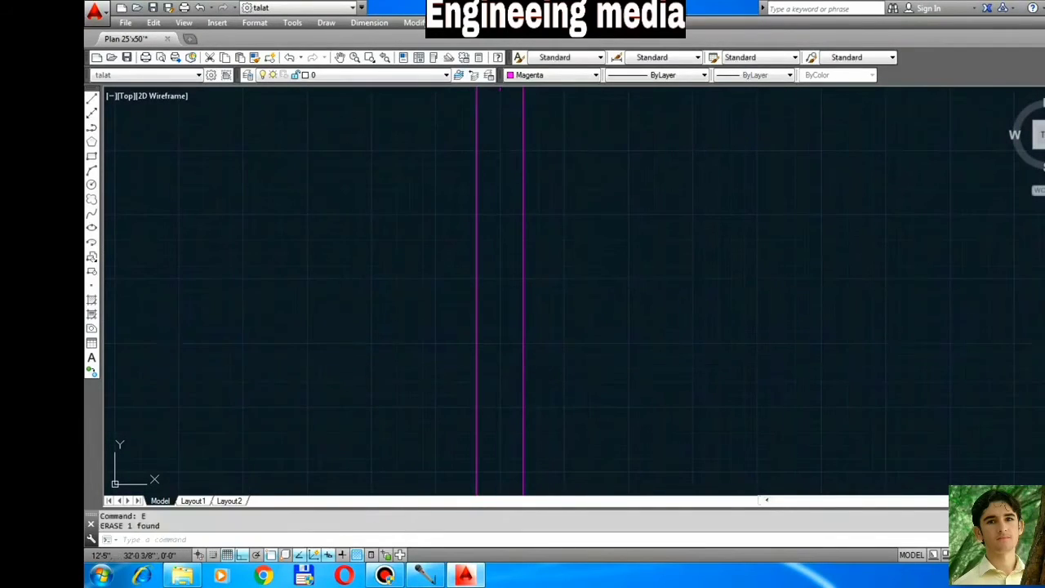
pyautogui.scroll(-3, 494, 327)
pyautogui.scroll(4, 494, 327)
pyautogui.scroll(-2, 487, 234)
pyautogui.scroll(2, 481, 301)
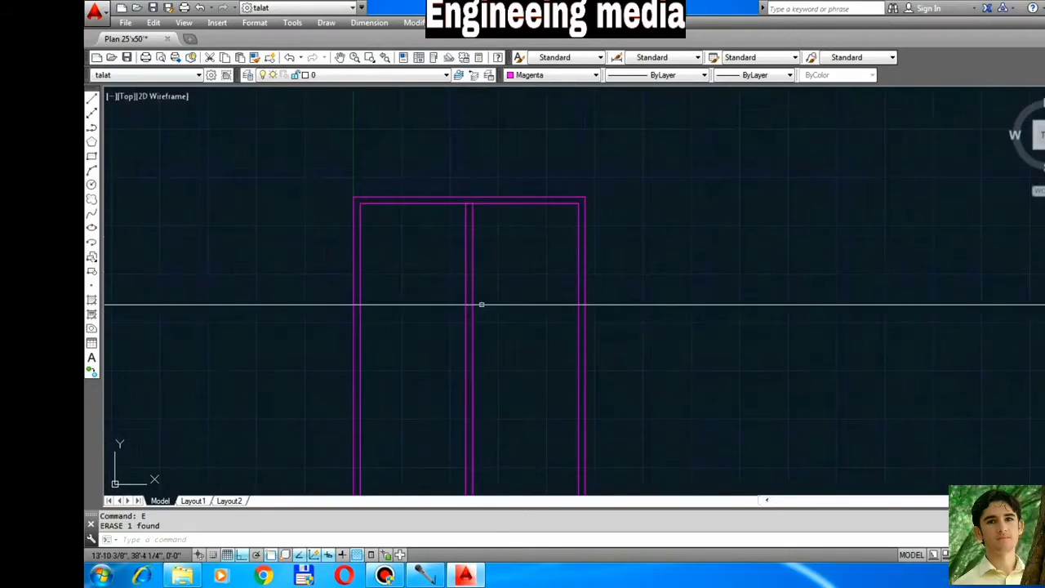
pyautogui.write('O')
pyautogui.press('Return')
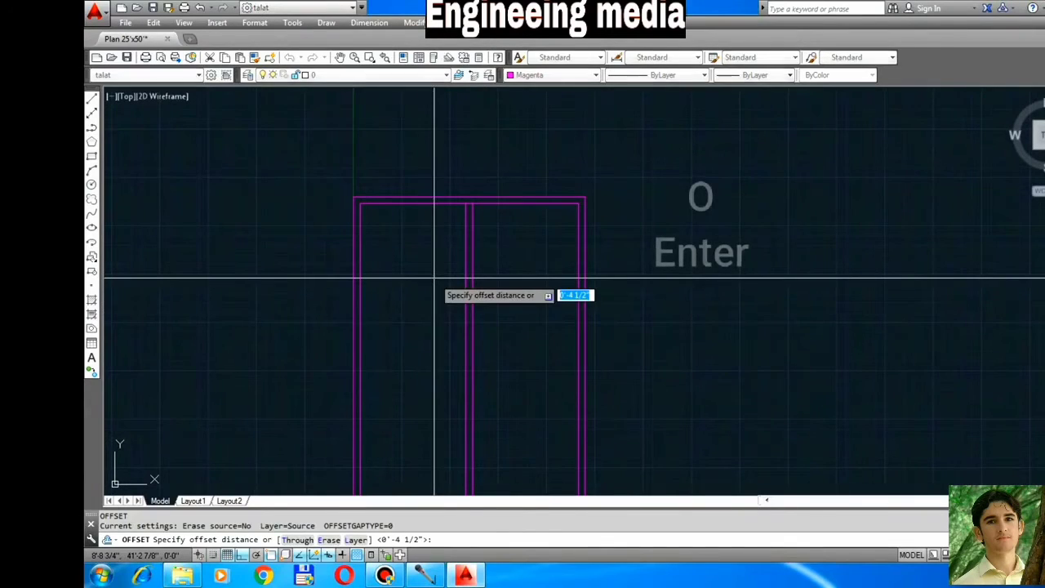
pyautogui.press('Escape')
pyautogui.press('Escape')
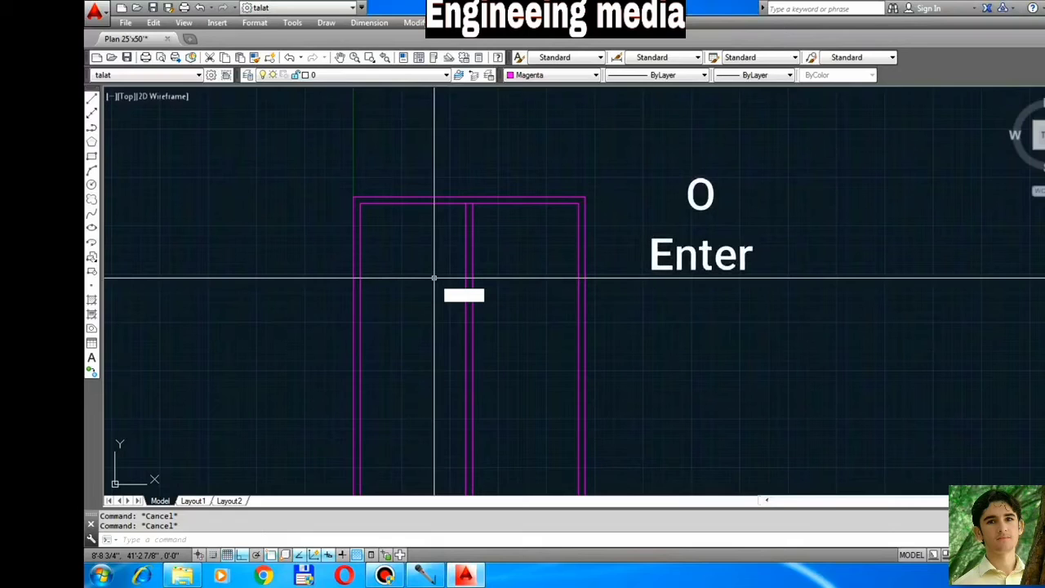
# Offset the inner top wall line 48 inches downward across the plan.
pyautogui.press('Return')
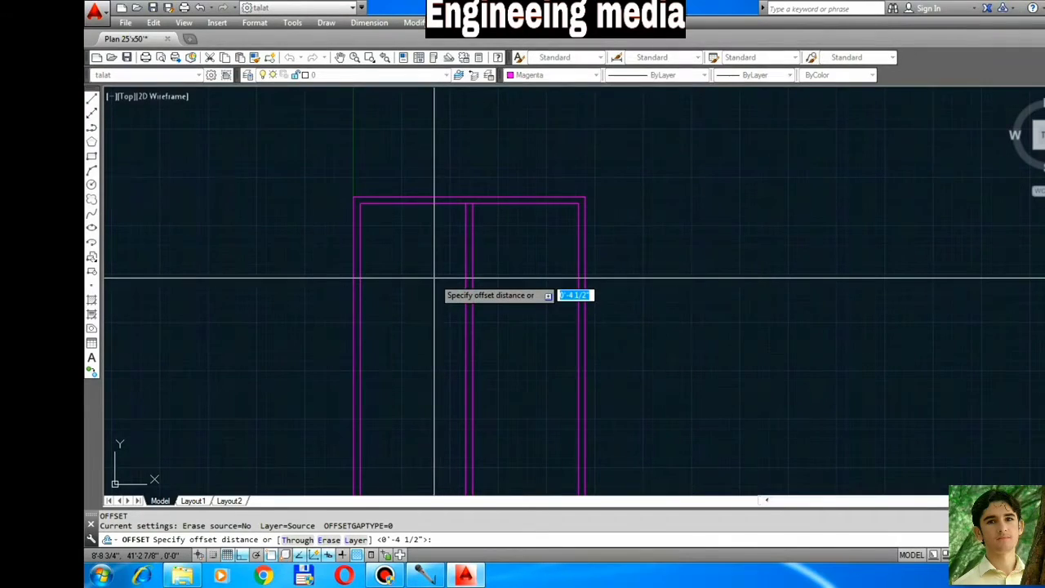
pyautogui.write('48')
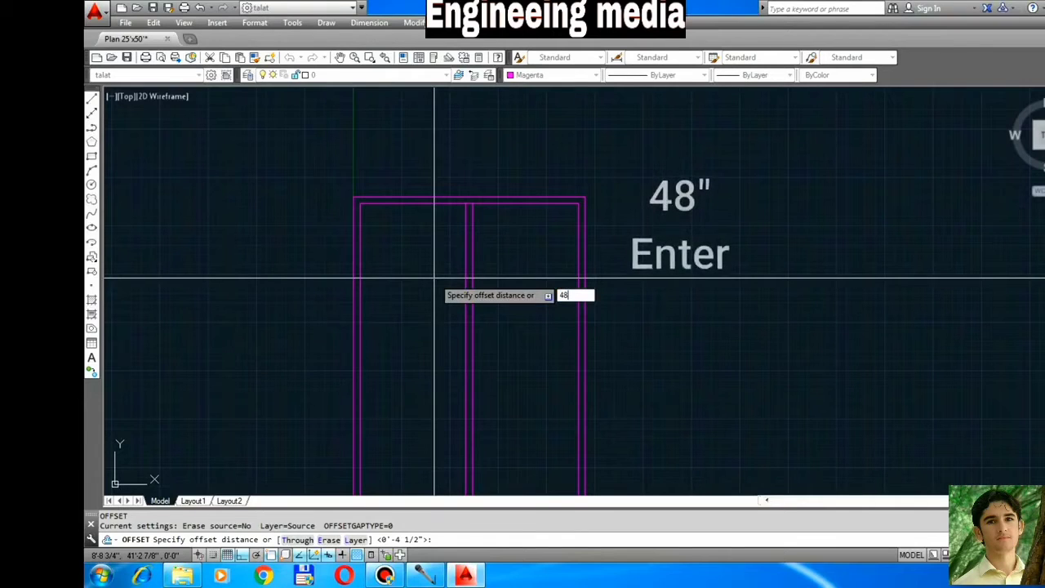
pyautogui.press('Return')
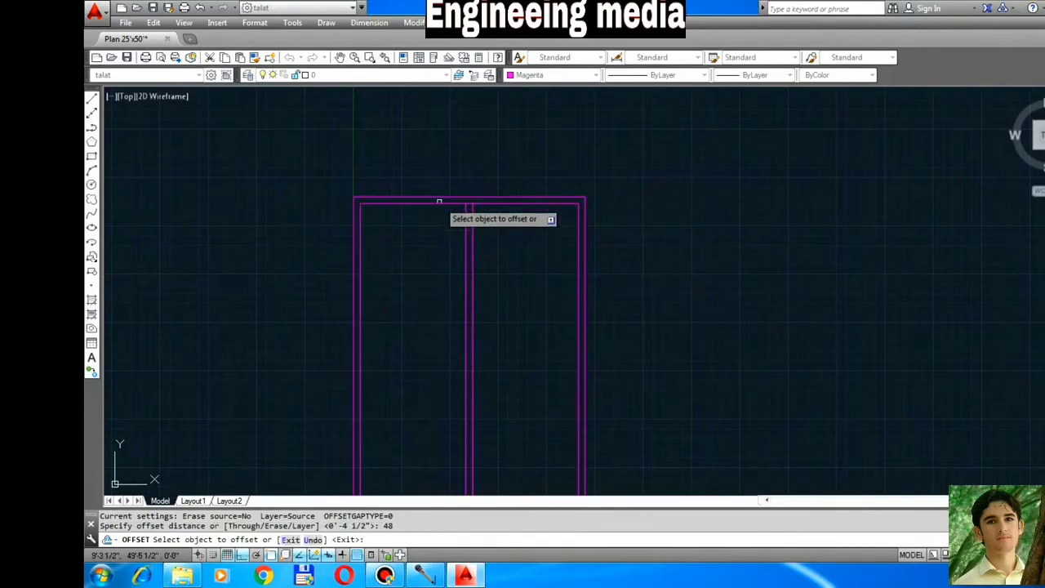
pyautogui.click(439, 197)
pyautogui.press('Escape')
pyautogui.write('o')
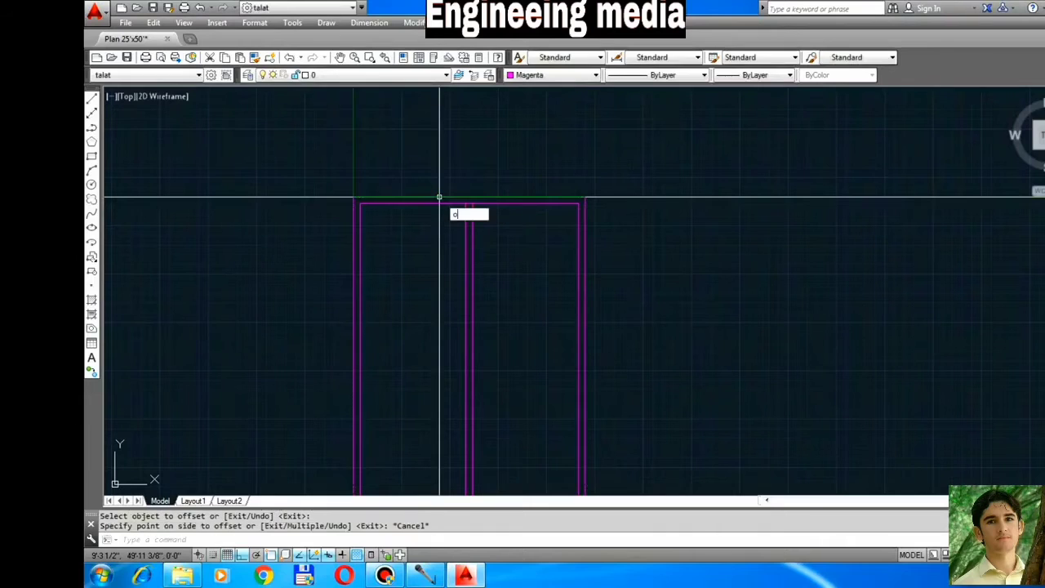
pyautogui.press('Return')
pyautogui.press('Return')
pyautogui.click(439, 203)
pyautogui.click(442, 261)
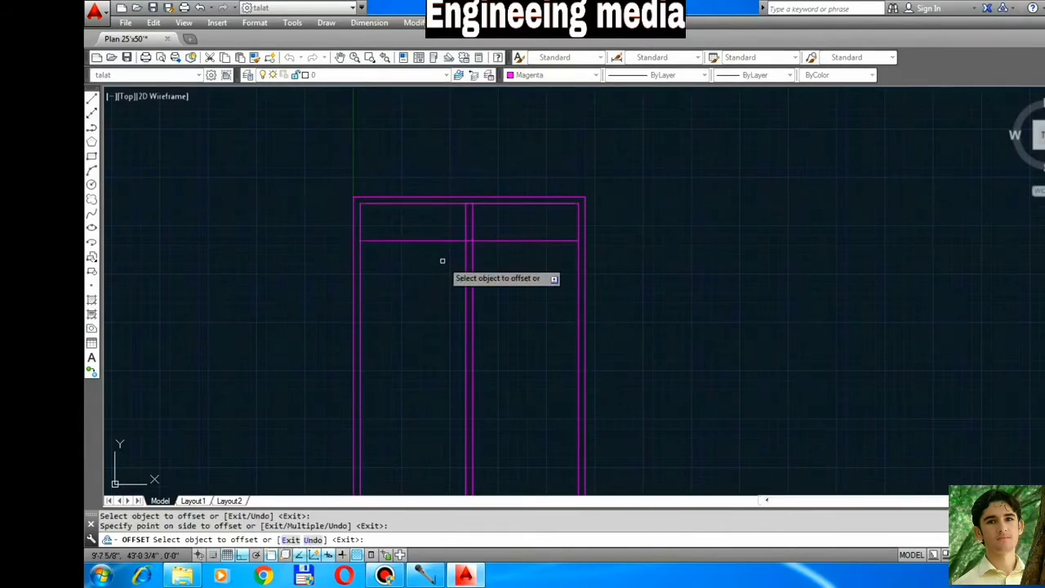
pyautogui.press('Escape')
# Offset the new horizontal partition line another 48 inches downward.
pyautogui.write('o')
pyautogui.press('Return')
pyautogui.press('Return')
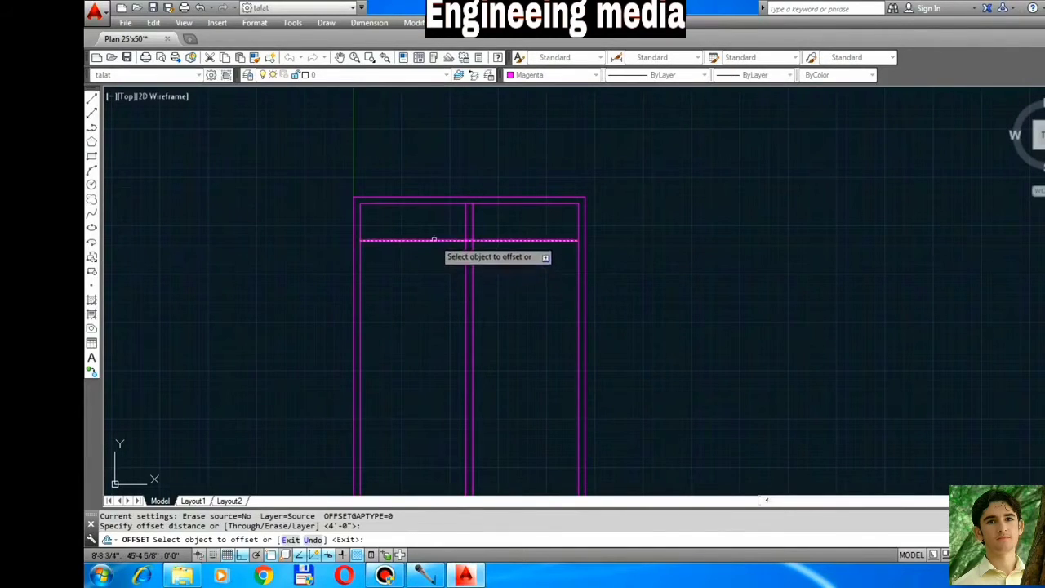
pyautogui.click(433, 240)
pyautogui.click(436, 289)
pyautogui.press('Escape')
pyautogui.press('Escape')
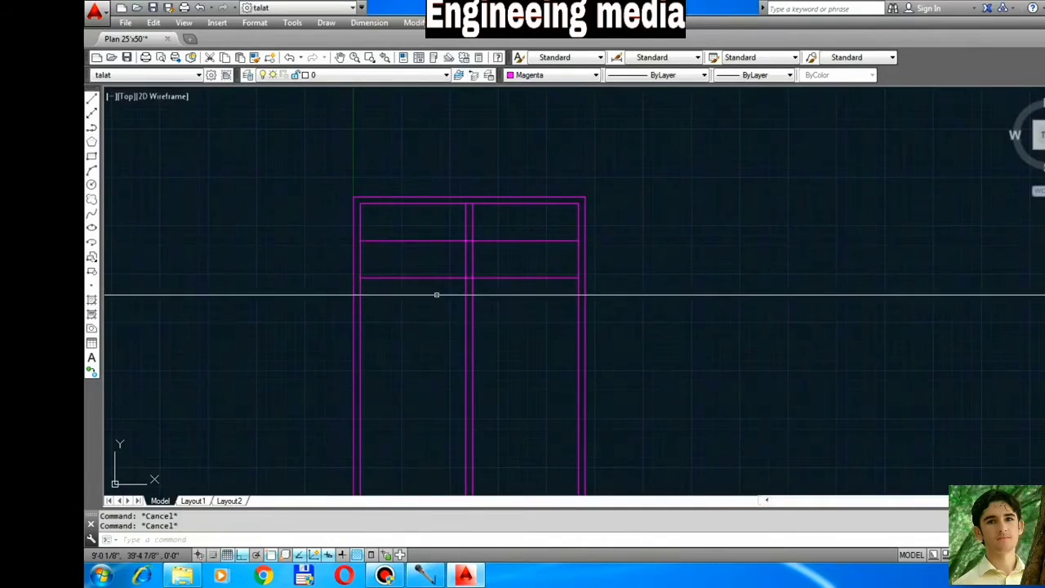
# Erase the lower of the two offset horizontal lines.
pyautogui.click(436, 292)
pyautogui.click(415, 255)
pyautogui.write('e')
pyautogui.press('Return')
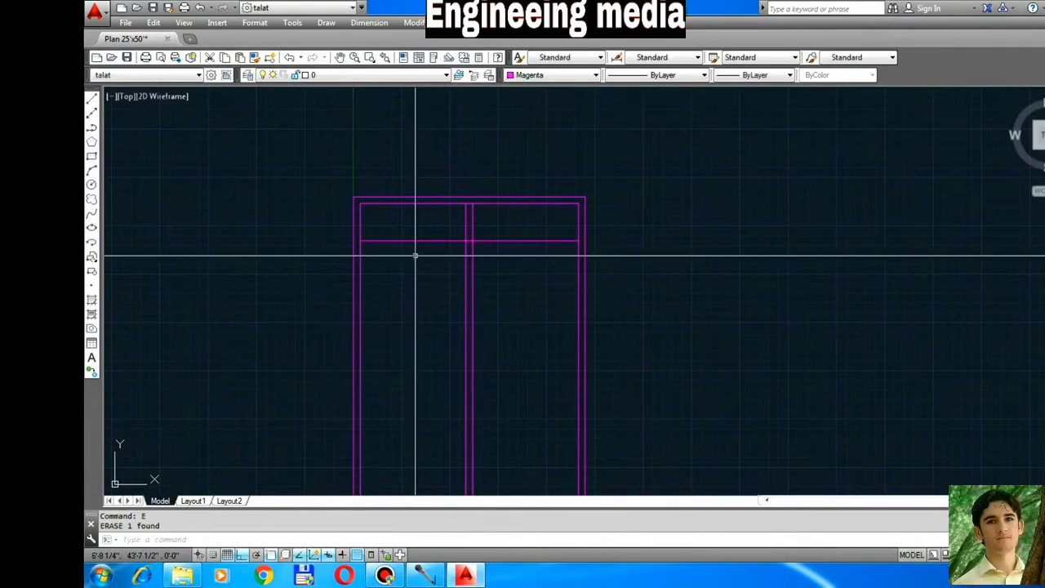
# Offset the horizontal partition line 9 inches downward to give the cross wall its thickness.
pyautogui.write('o')
pyautogui.press('Return')
pyautogui.write('9')
pyautogui.press('Return')
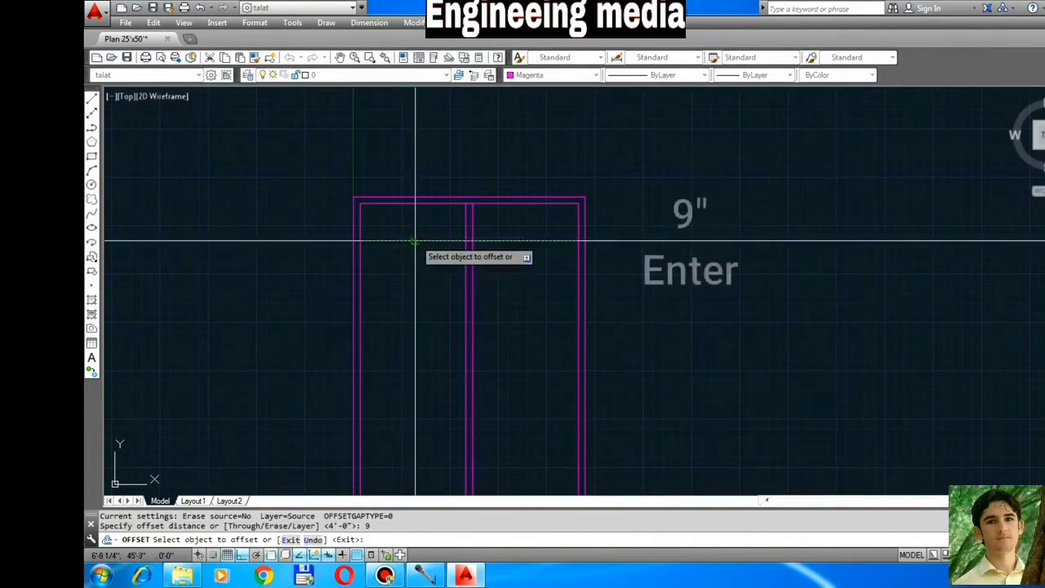
pyautogui.press('Escape')
pyautogui.press('Escape')
pyautogui.write('e')
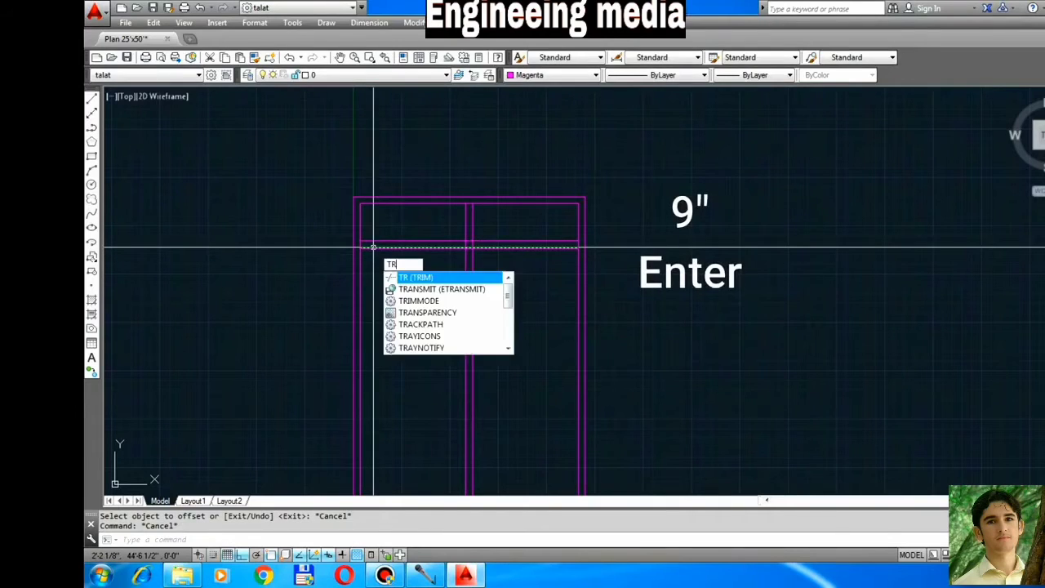
pyautogui.press('Return')
pyautogui.press('Escape')
pyautogui.press('Escape')
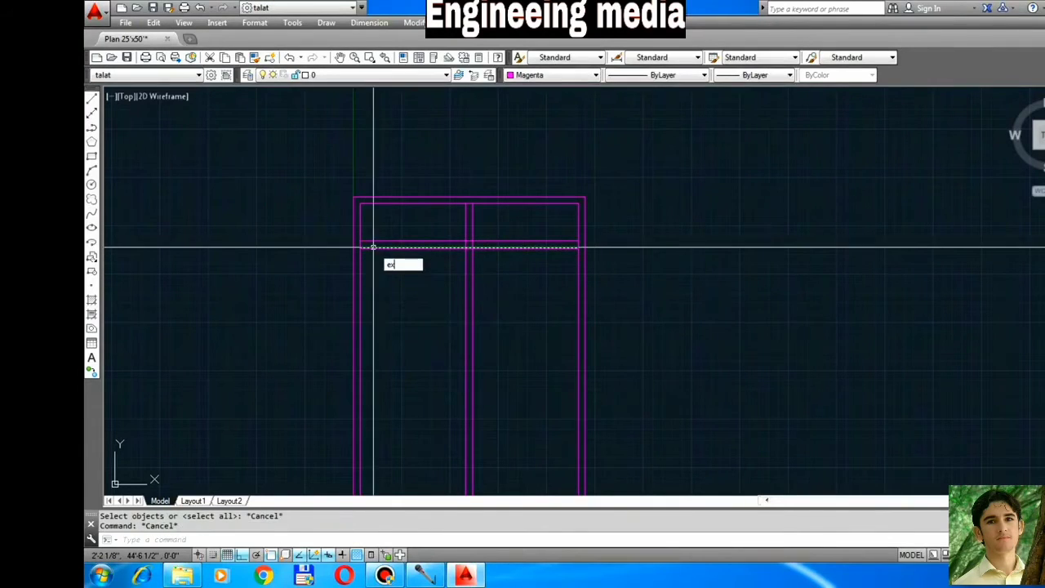
# Extend the cross wall's lower line to both outer side walls and trim the inner side wall lines across the cross wall's thickness.
pyautogui.write('ex')
pyautogui.press('Return')
pyautogui.press('Return')
pyautogui.keyDown('shift'); pyautogui.click(373, 247); pyautogui.keyUp('shift')
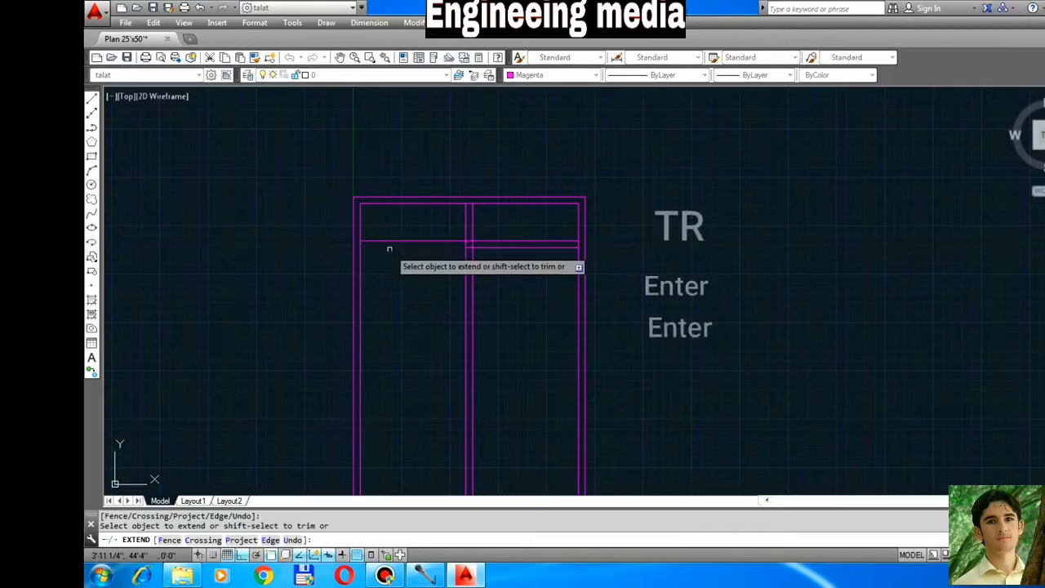
pyautogui.scroll(8, 468, 245)
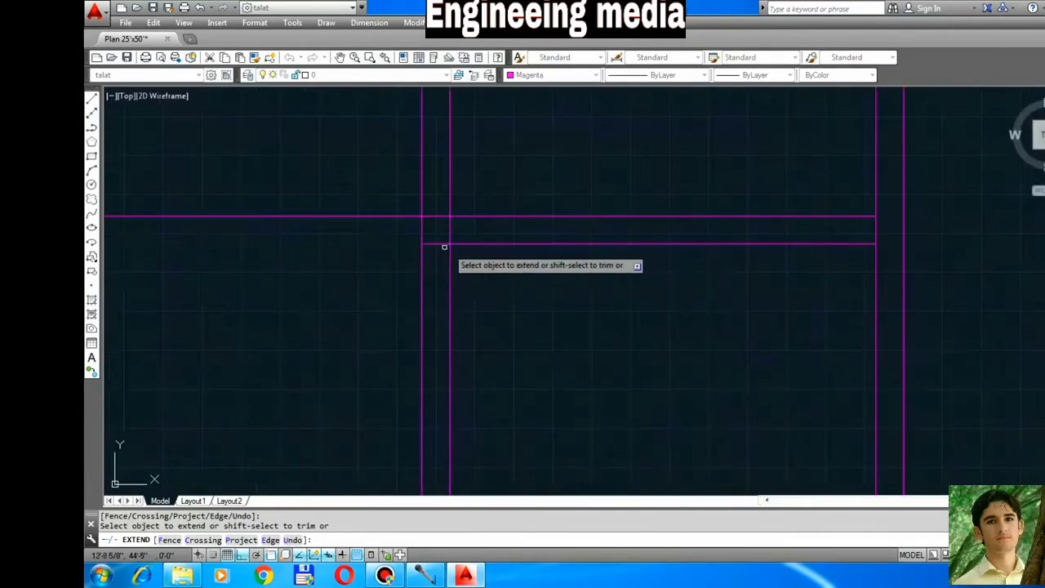
pyautogui.scroll(-5, 438, 243)
pyautogui.scroll(4, 374, 240)
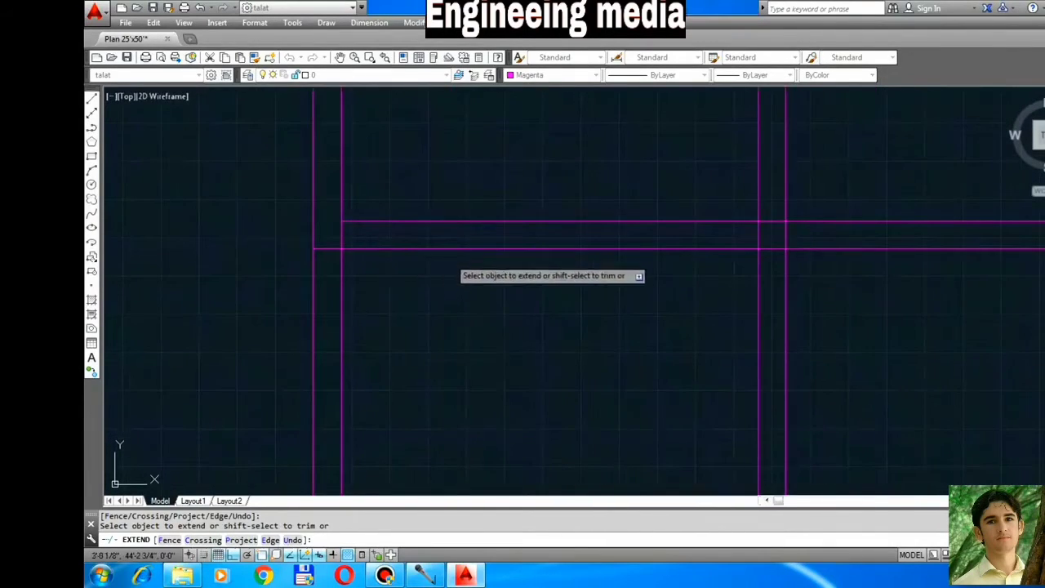
pyautogui.scroll(-2, 387, 258)
pyautogui.click(827, 254)
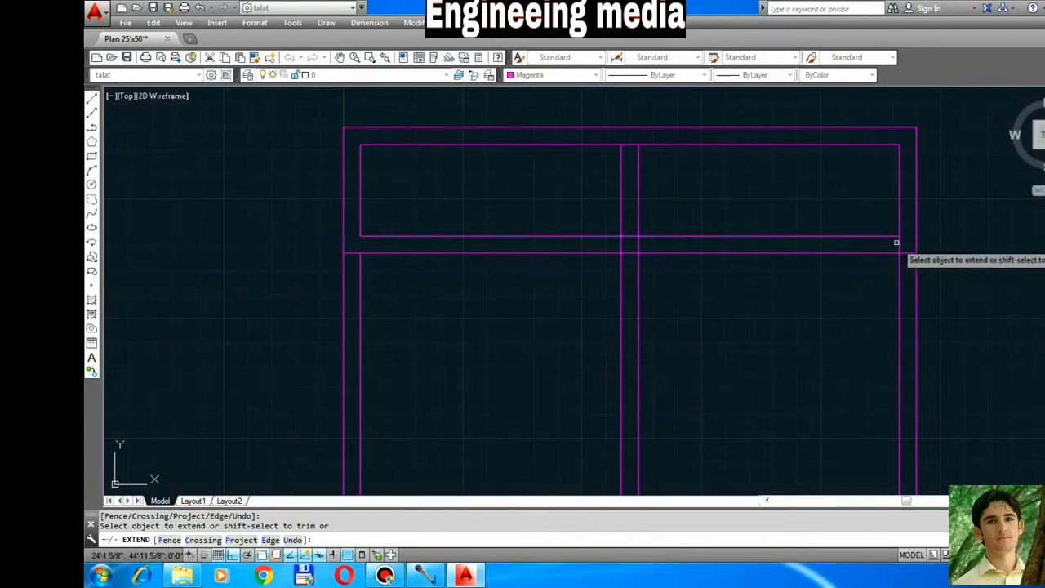
pyautogui.press('Escape')
pyautogui.press('Escape')
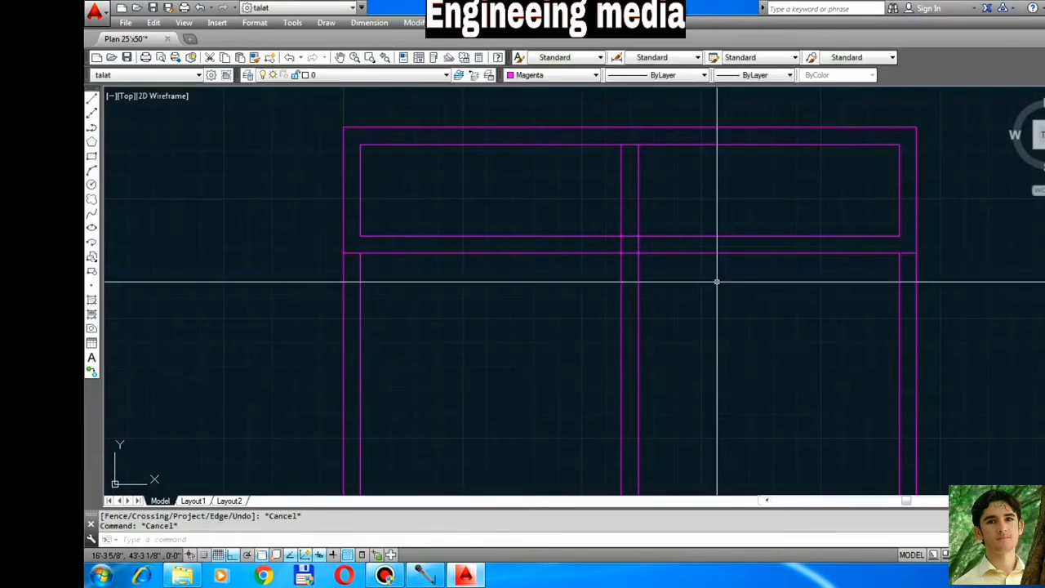
# Offset the upper strip's left and right inner wall lines 5' inward.
pyautogui.write('o')
pyautogui.press('Return')
pyautogui.scroll(-2, 506, 285)
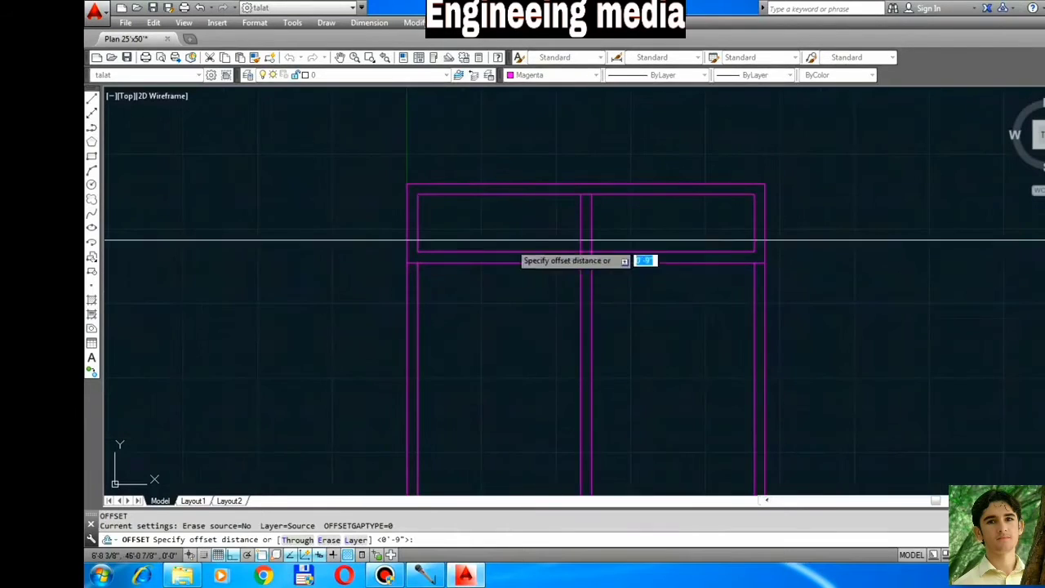
pyautogui.scroll(2, 400, 242)
pyautogui.scroll(-2, 410, 250)
pyautogui.scroll(2, 457, 277)
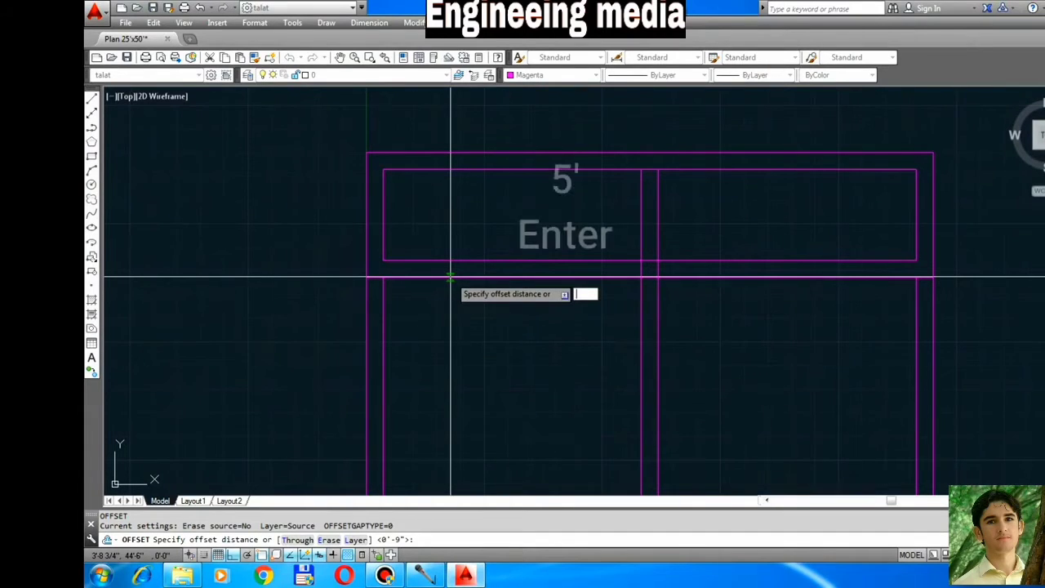
pyautogui.write("5'")
pyautogui.press('Return')
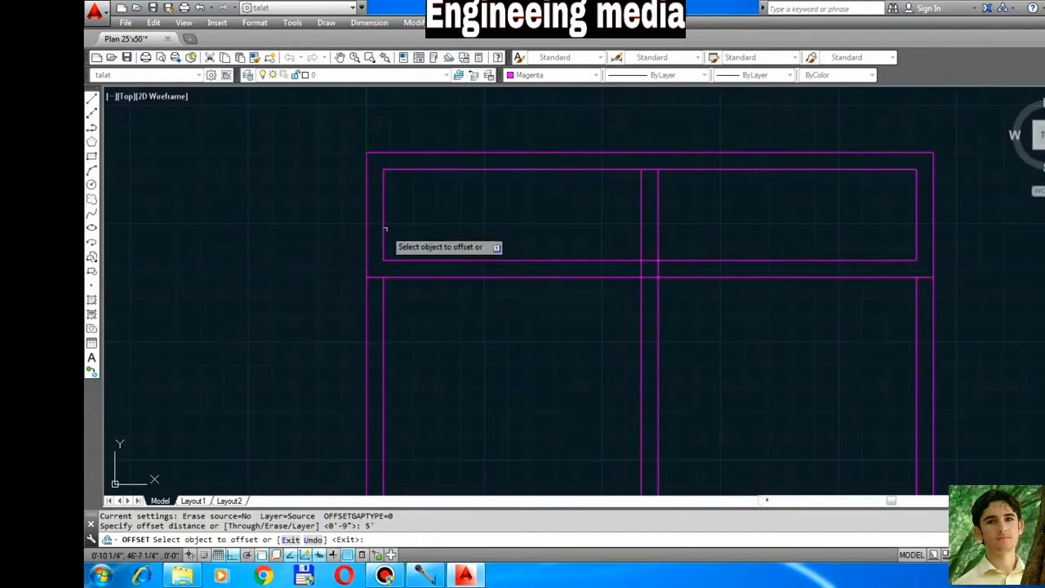
pyautogui.click(381, 228)
pyautogui.click(482, 229)
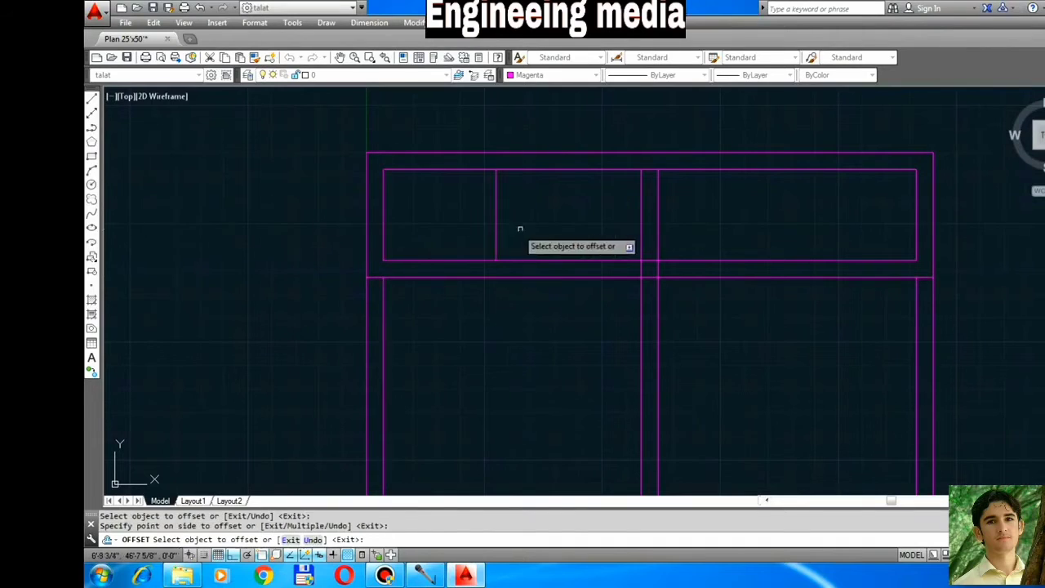
pyautogui.click(915, 224)
pyautogui.click(858, 217)
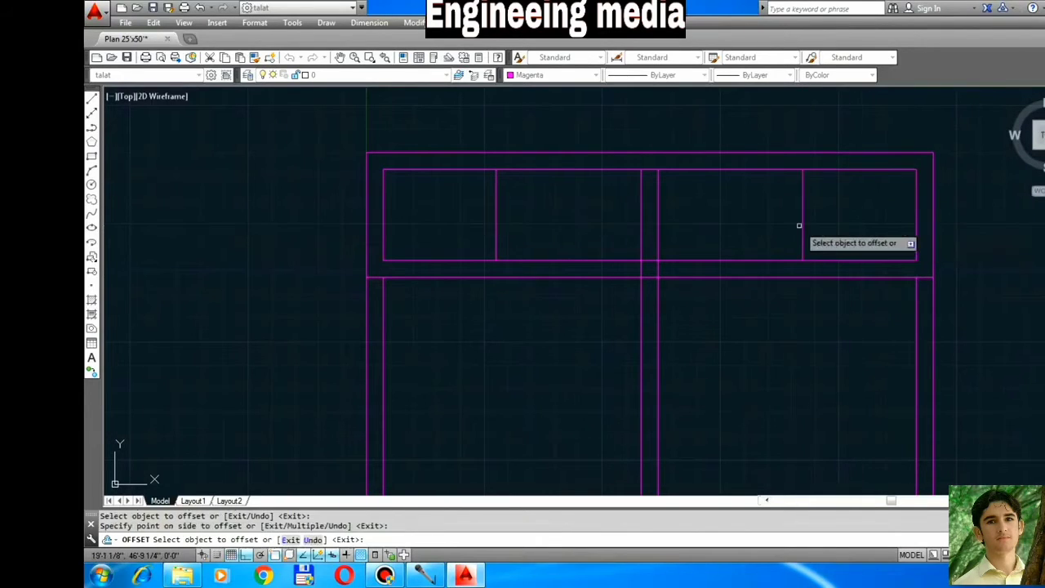
pyautogui.press('Escape')
# Offset the two new vertical lines in the upper strip 4.5 inches toward the centre to form partition walls.
pyautogui.write('o')
pyautogui.press('Return')
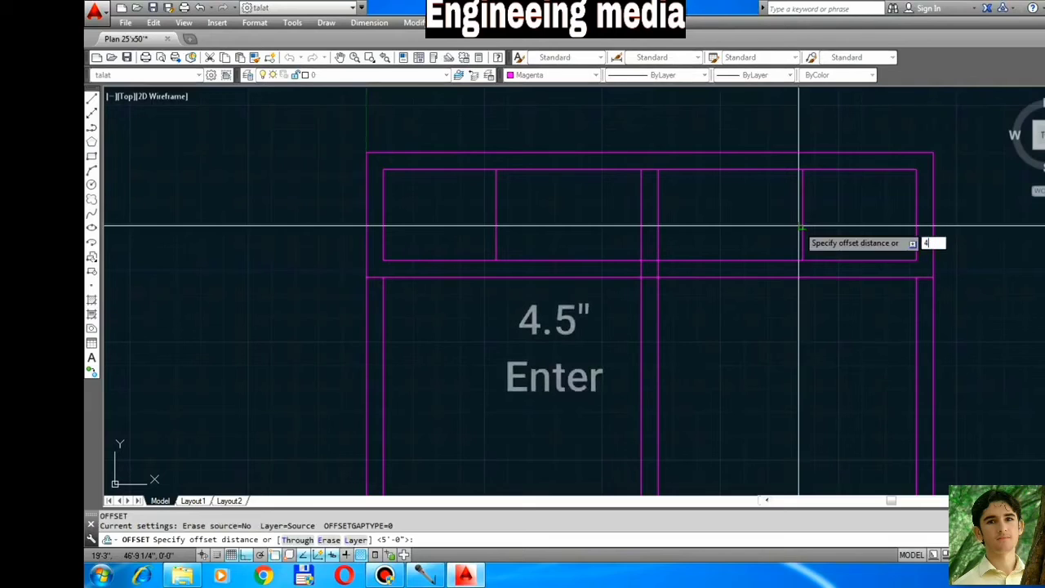
pyautogui.write('4.5')
pyautogui.press('Return')
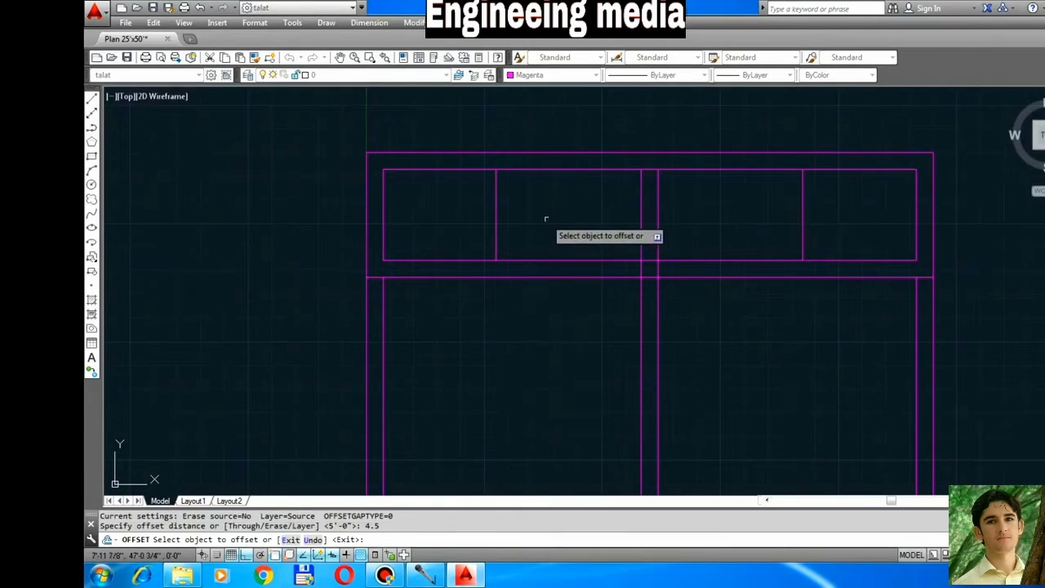
pyautogui.click(496, 214)
pyautogui.click(531, 225)
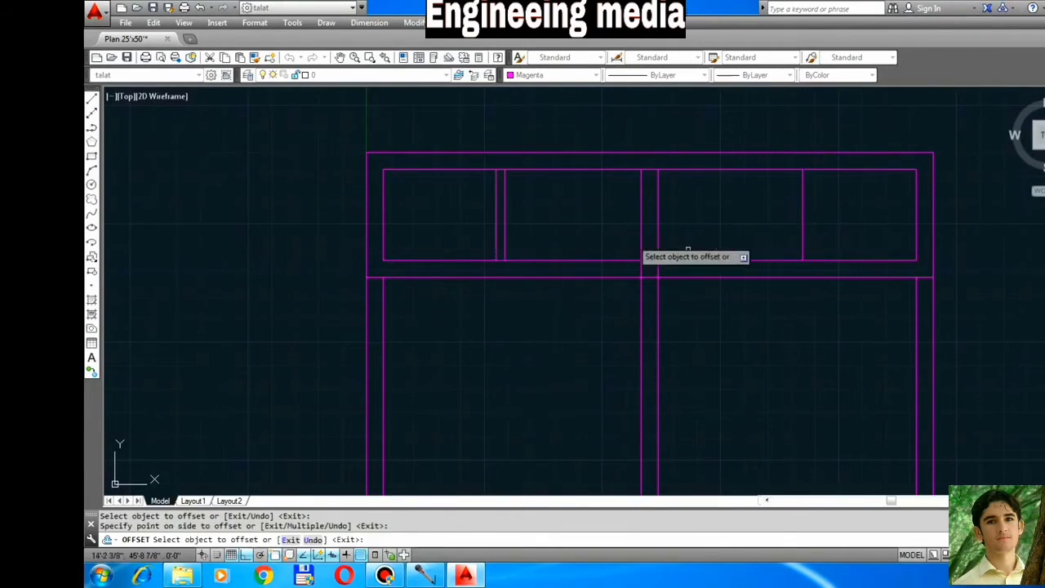
pyautogui.click(804, 224)
pyautogui.click(696, 228)
pyautogui.press('Escape')
pyautogui.press('Escape')
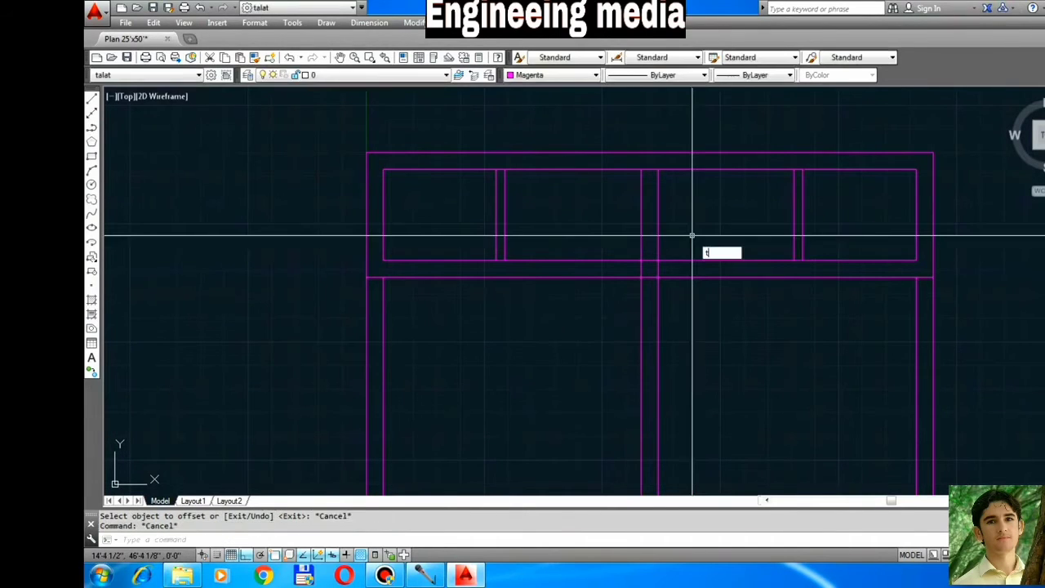
# Trim away the central wall lines inside the upper strip, between the top wall and the cross wall.
pyautogui.write('tr')
pyautogui.press('Return')
pyautogui.press('Return')
pyautogui.click(696, 237)
pyautogui.click(586, 184)
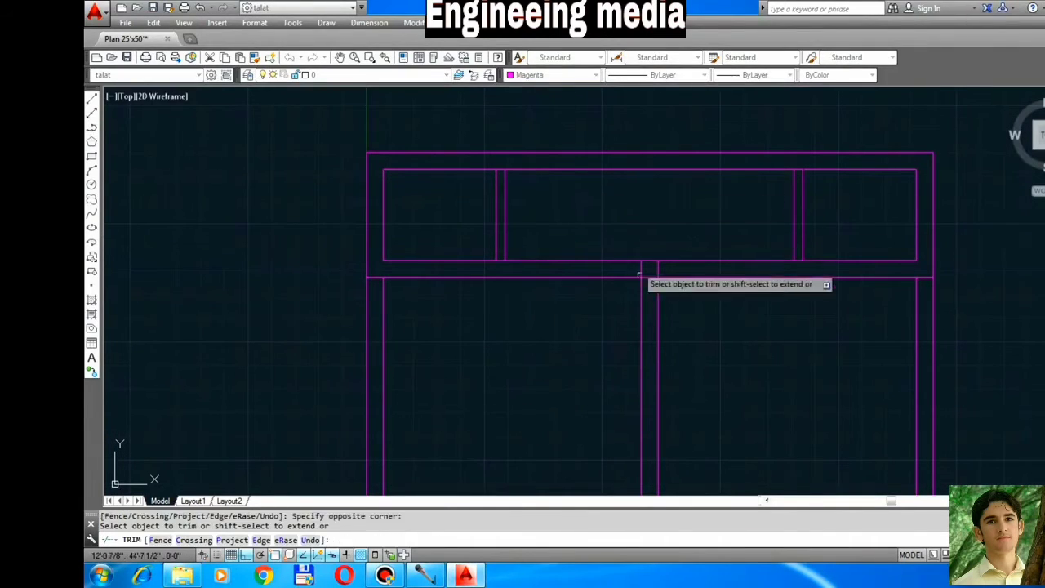
# Trim the central wall lines within the cross wall's thickness and the cross wall's lower line between them.
pyautogui.scroll(8, 649, 278)
pyautogui.click(716, 235)
pyautogui.click(541, 215)
pyautogui.scroll(-6, 593, 212)
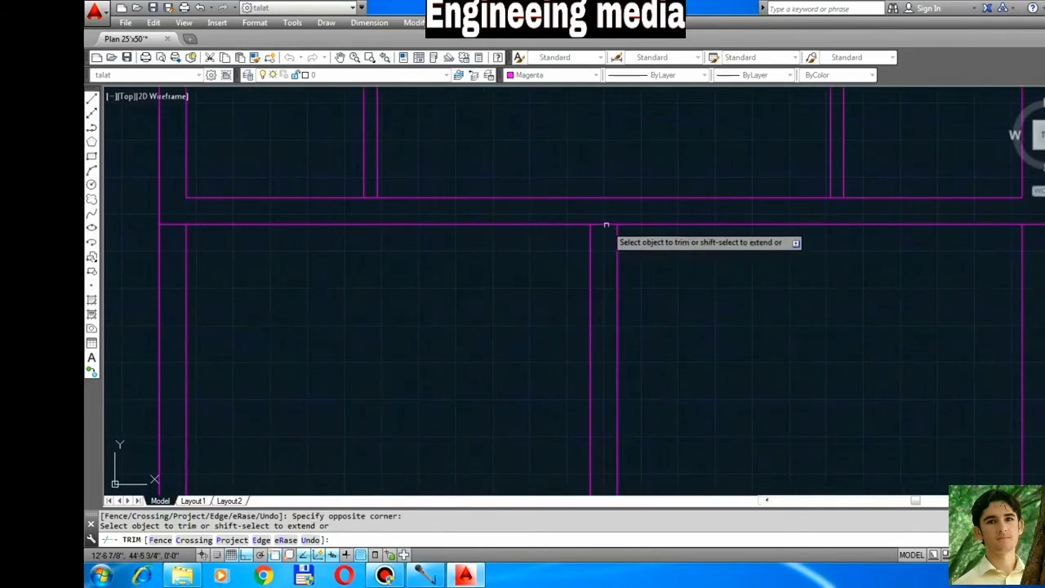
pyautogui.scroll(-4, 604, 224)
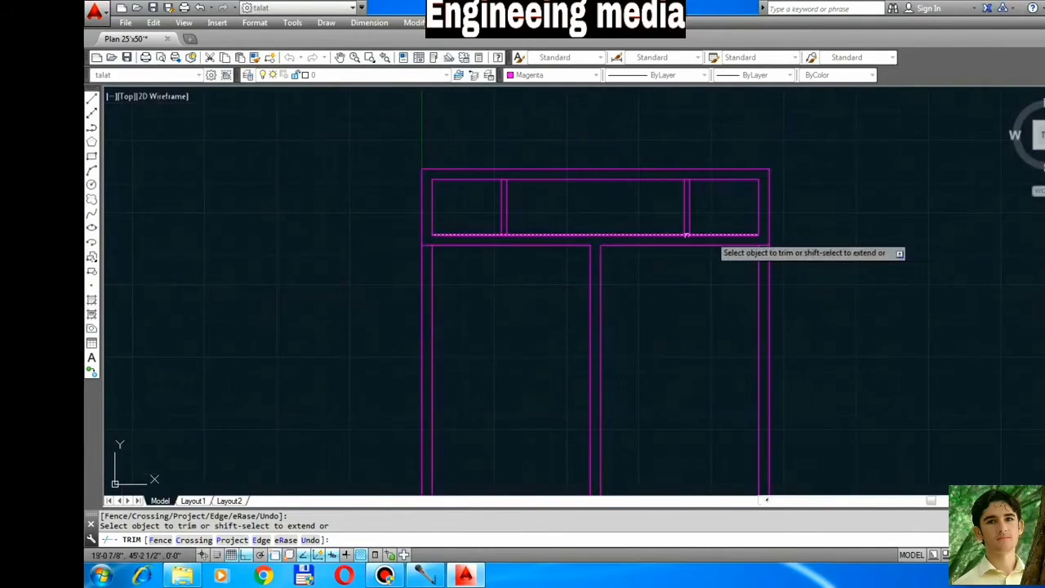
pyautogui.scroll(4, 509, 239)
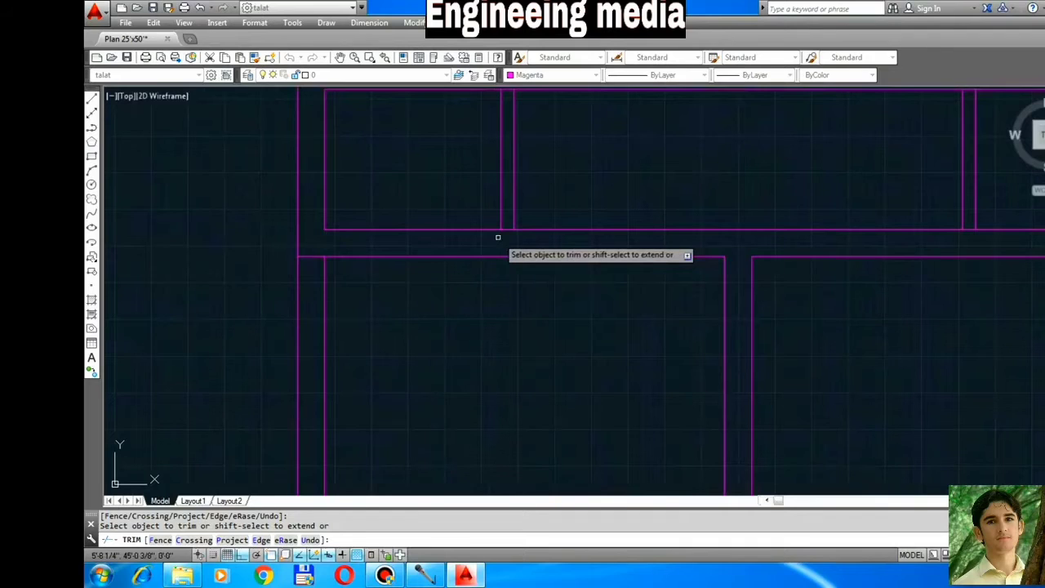
pyautogui.scroll(-3, 499, 240)
pyautogui.scroll(2, 542, 294)
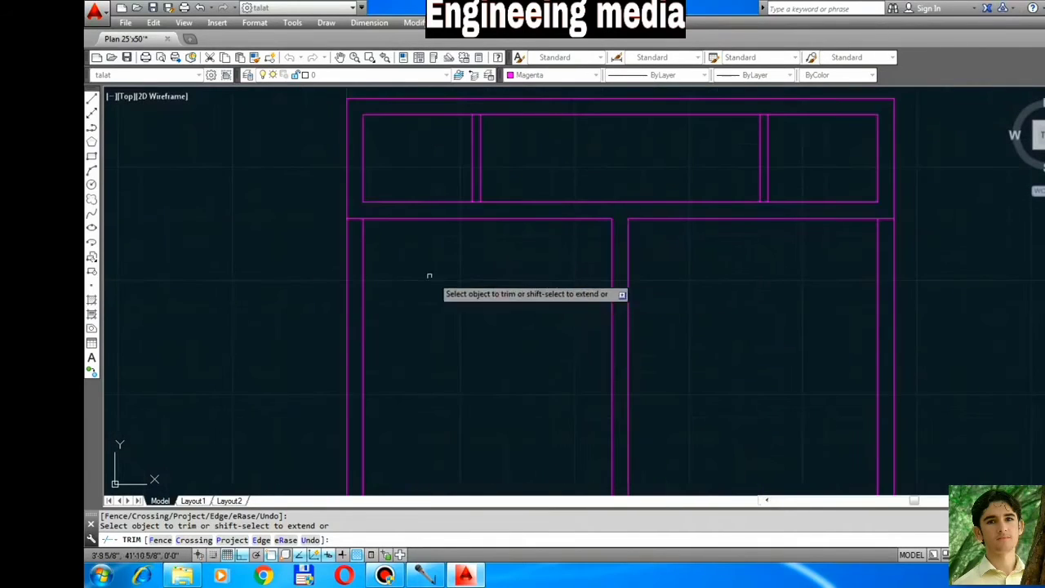
pyautogui.scroll(-2, 441, 284)
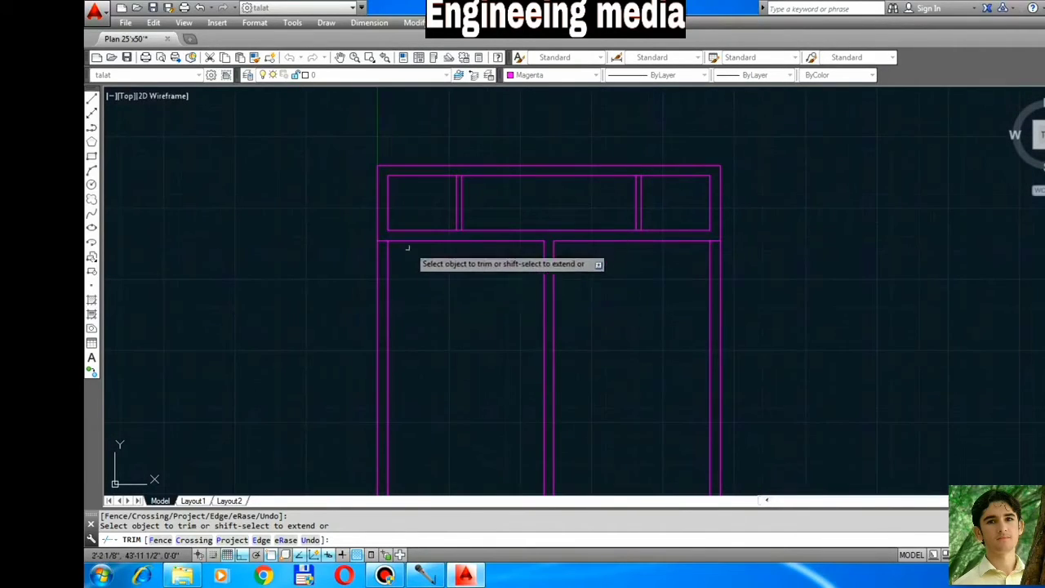
pyautogui.scroll(4, 396, 257)
pyautogui.scroll(-2, 429, 232)
pyautogui.scroll(2, 428, 233)
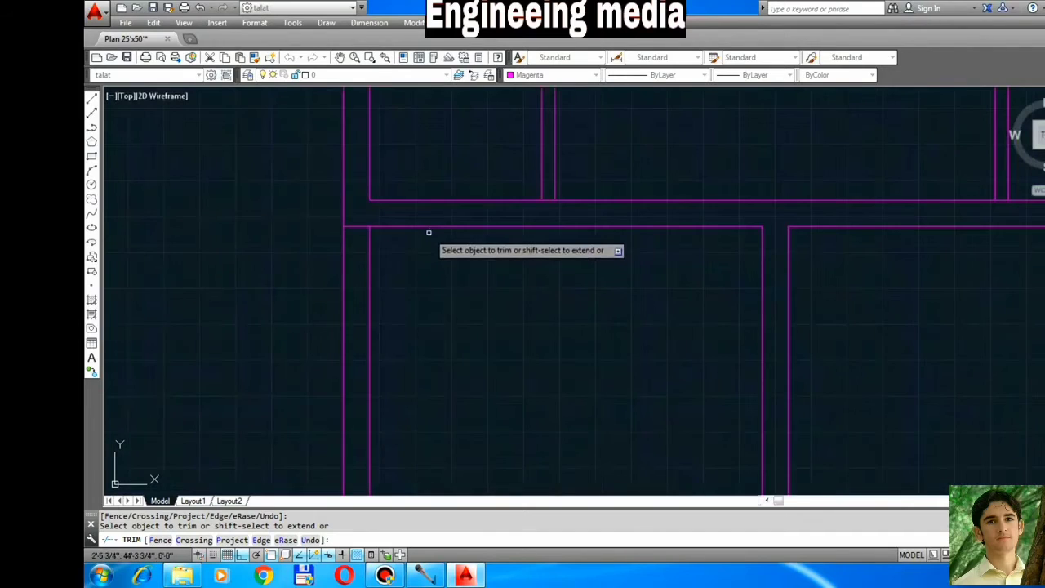
# Erase both segments of the cross wall's lower line on either side of the central wall.
pyautogui.press('Escape')
pyautogui.click(429, 232)
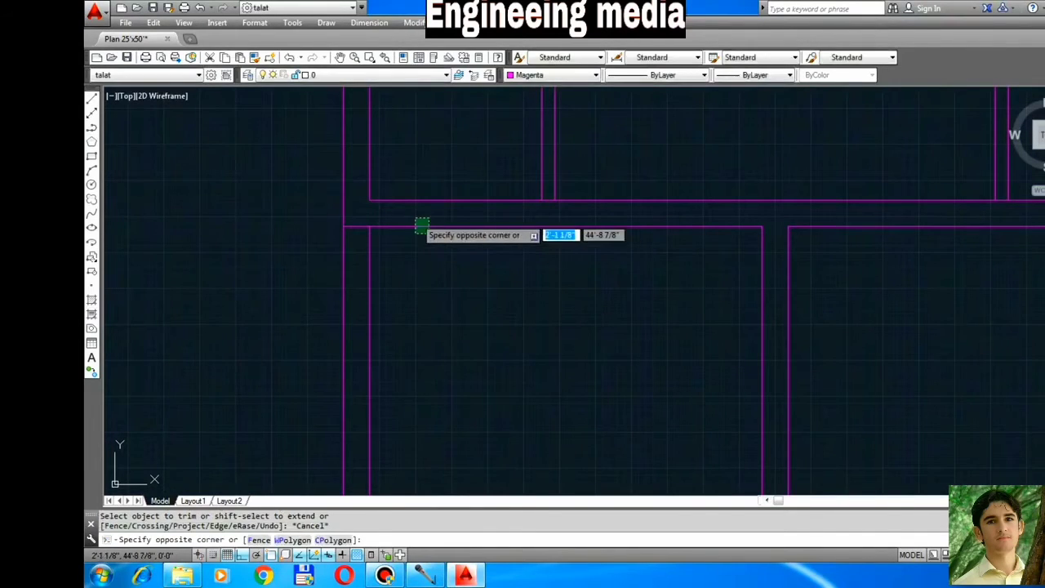
pyautogui.click(415, 218)
pyautogui.click(854, 237)
pyautogui.click(833, 222)
pyautogui.write('e')
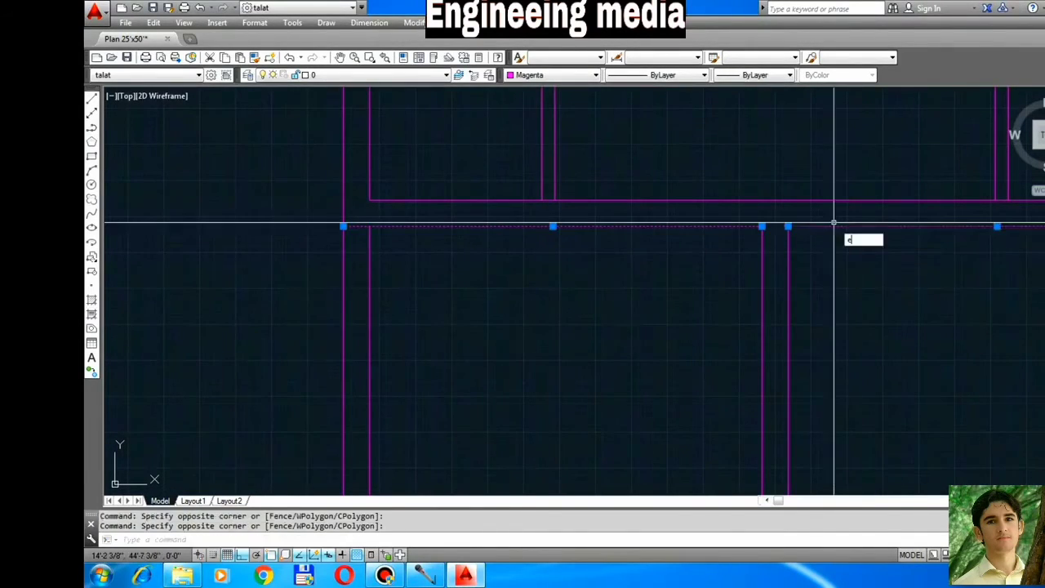
pyautogui.press('Return')
pyautogui.scroll(-1, 576, 293)
pyautogui.press('Escape')
pyautogui.press('Escape')
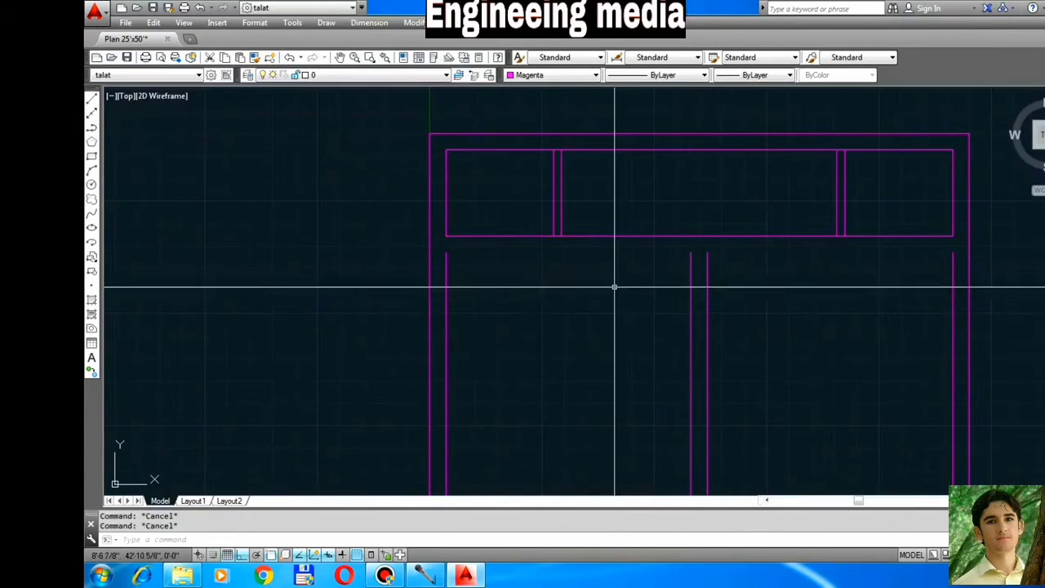
# Offset the bottom line of the upper strip 4.5 inches downward to form a thinner cross wall.
pyautogui.write('o')
pyautogui.press('Return')
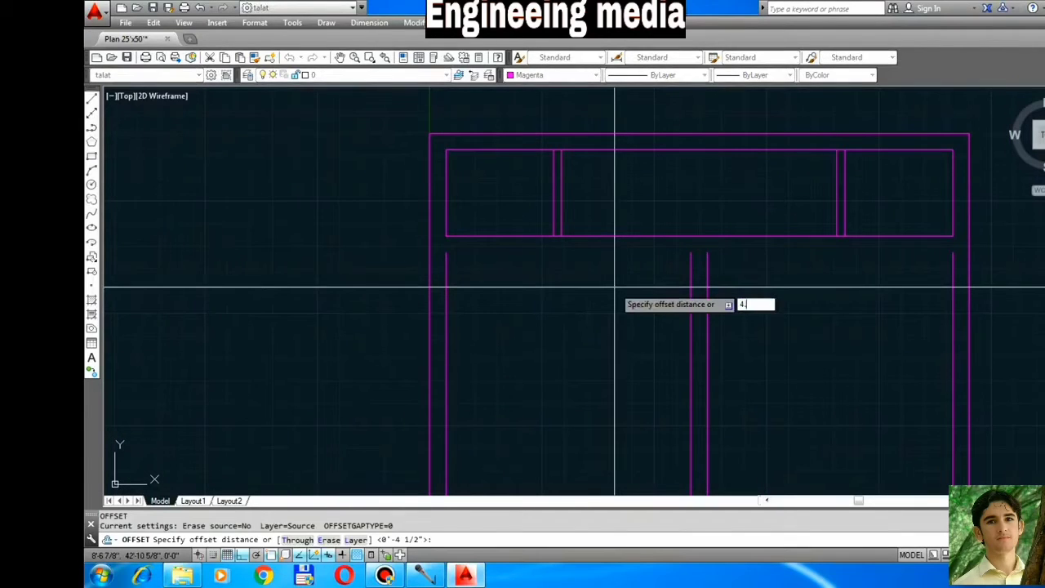
pyautogui.press('Return')
pyautogui.click(517, 236)
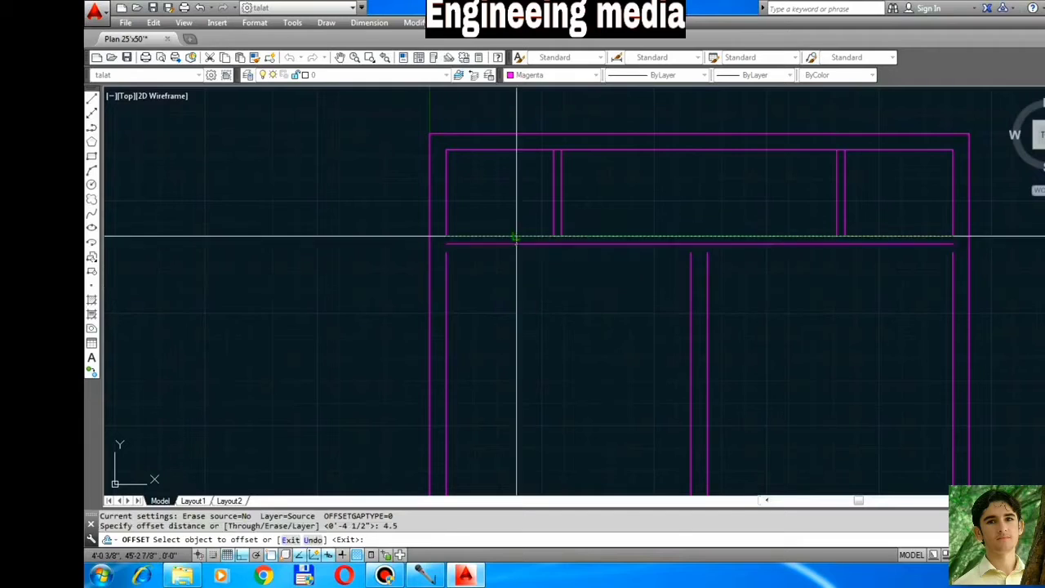
pyautogui.click(517, 266)
pyautogui.press('Escape')
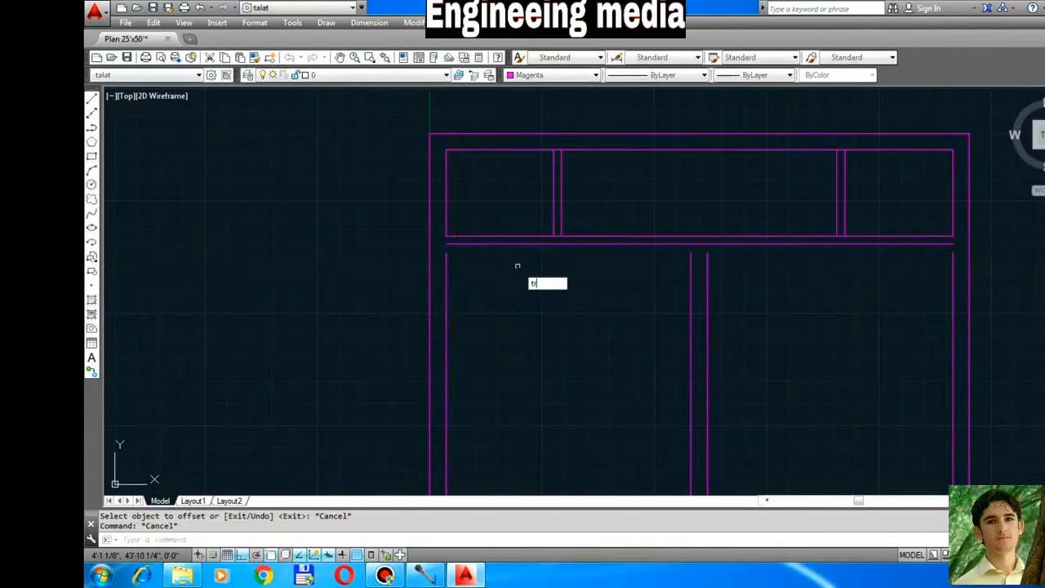
# Extend the inner lines of both strip partitions and the side walls' inner lines to the new cross wall line.
pyautogui.write('tr')
pyautogui.press('Return')
pyautogui.press('Return')
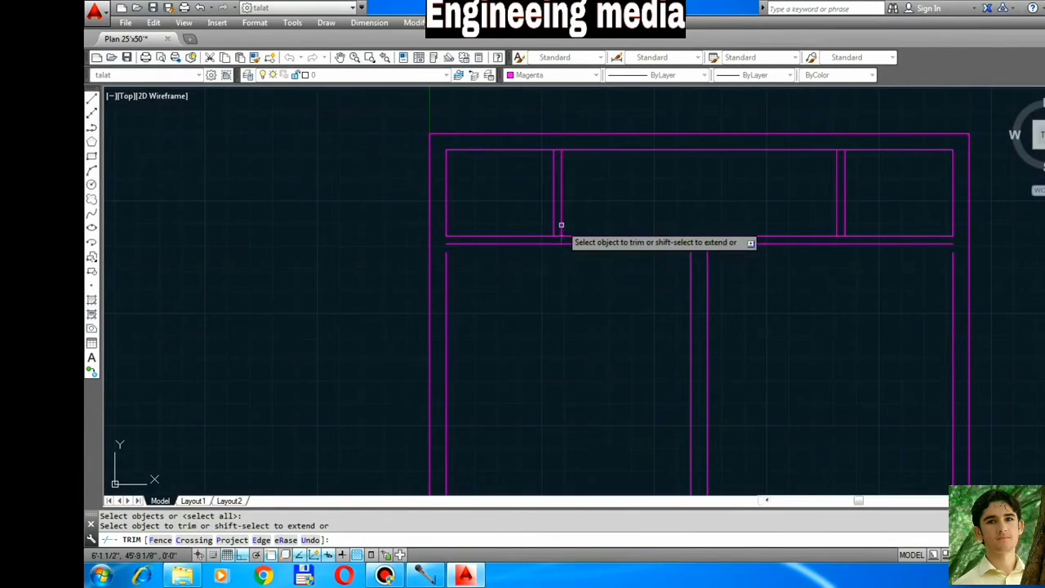
pyautogui.click(561, 224)
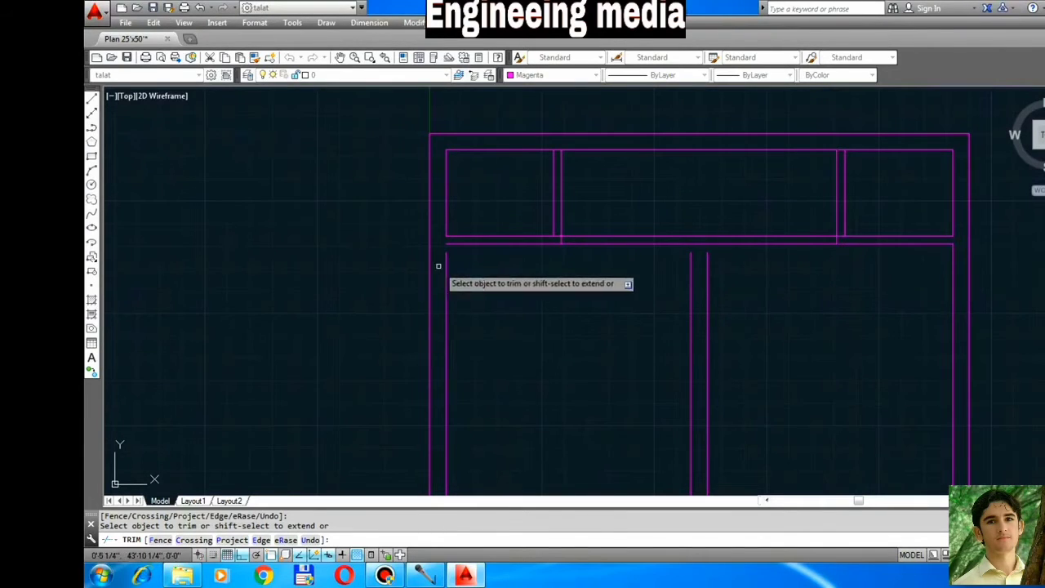
pyautogui.press('Escape')
# Extend the two central wall lines up to the cross wall's new lower line.
pyautogui.scroll(-2, 360, 250)
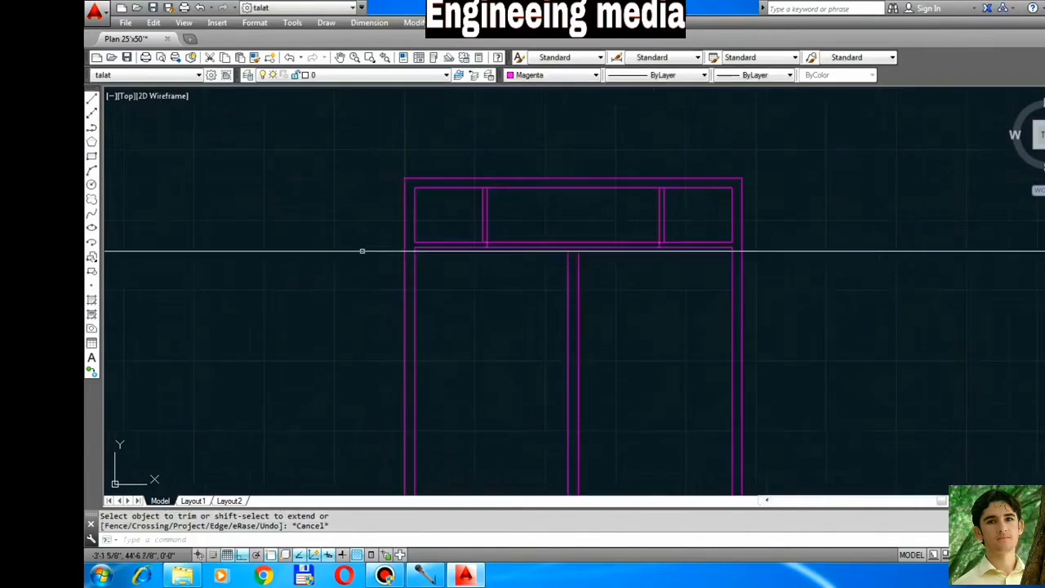
pyautogui.moveTo(612, 373); pyautogui.dragTo(576, 326, button='middle')
pyautogui.scroll(2, 576, 325)
pyautogui.click(576, 325)
pyautogui.scroll(-2, 569, 350)
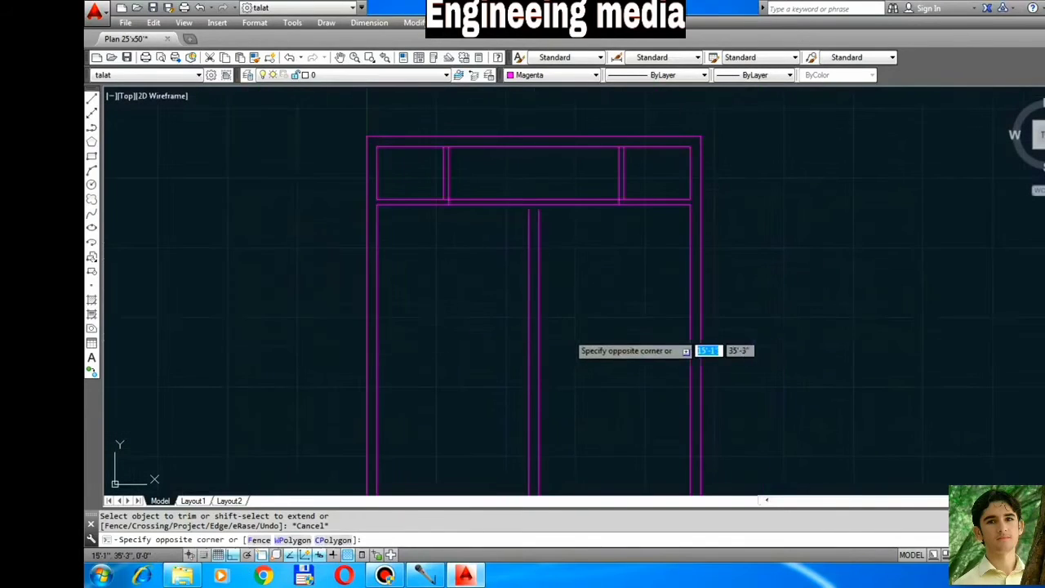
pyautogui.press('Escape')
pyautogui.press('Escape')
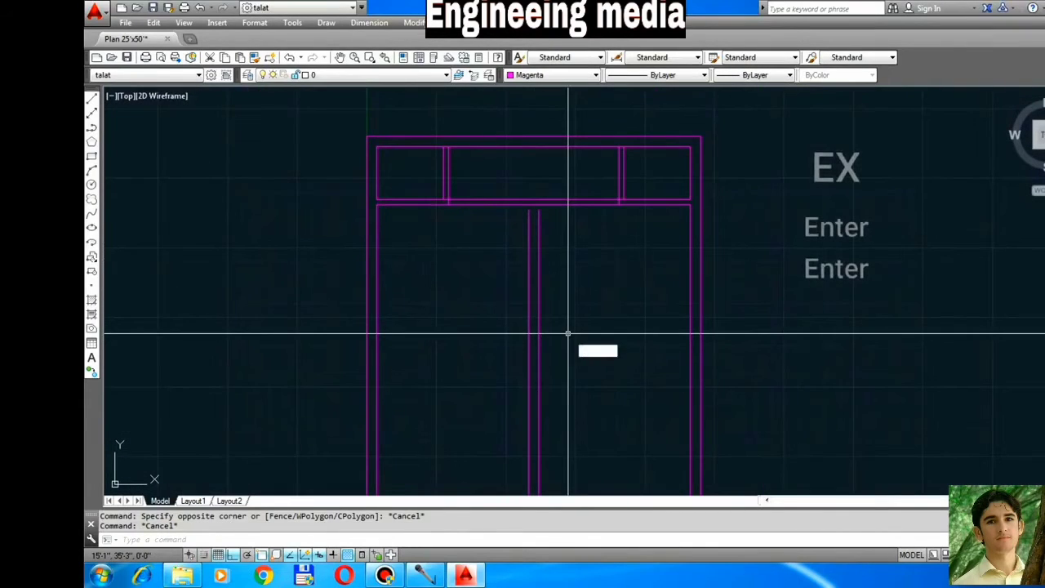
pyautogui.press('Escape')
pyautogui.write('ex')
pyautogui.press('Return')
pyautogui.press('Return')
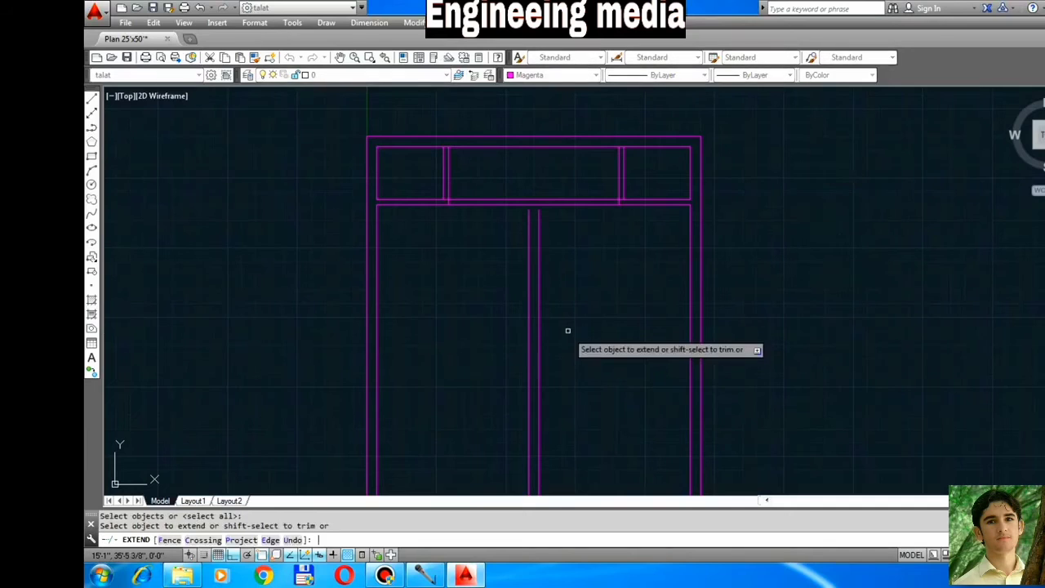
pyautogui.click(566, 334)
pyautogui.click(506, 261)
pyautogui.press('Escape')
# Offset the cross wall's lower line 12' downward to set the depth of the two rooms.
pyautogui.scroll(-2, 536, 292)
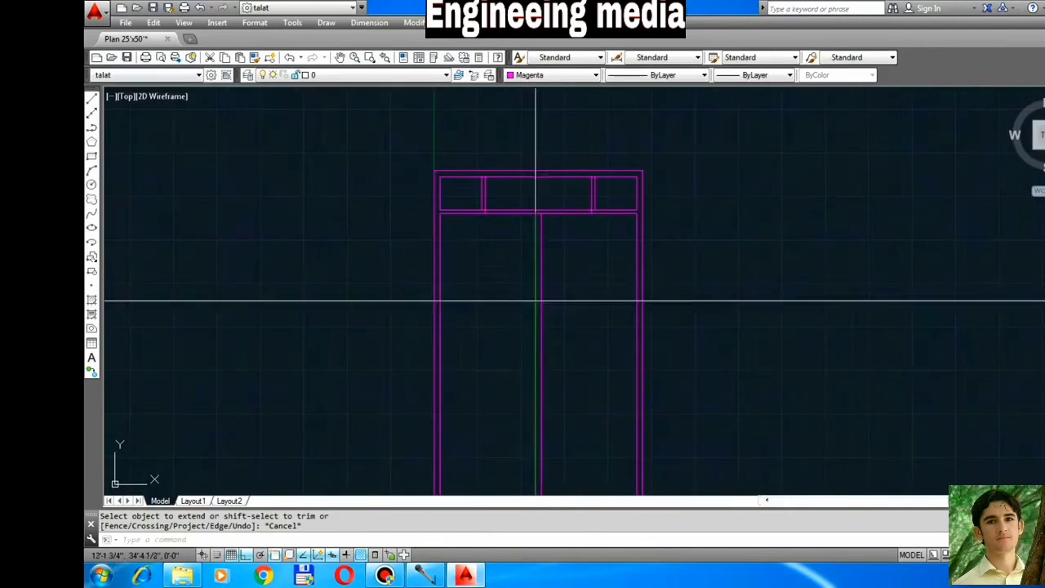
pyautogui.scroll(2, 523, 334)
pyautogui.write('o')
pyautogui.press('Return')
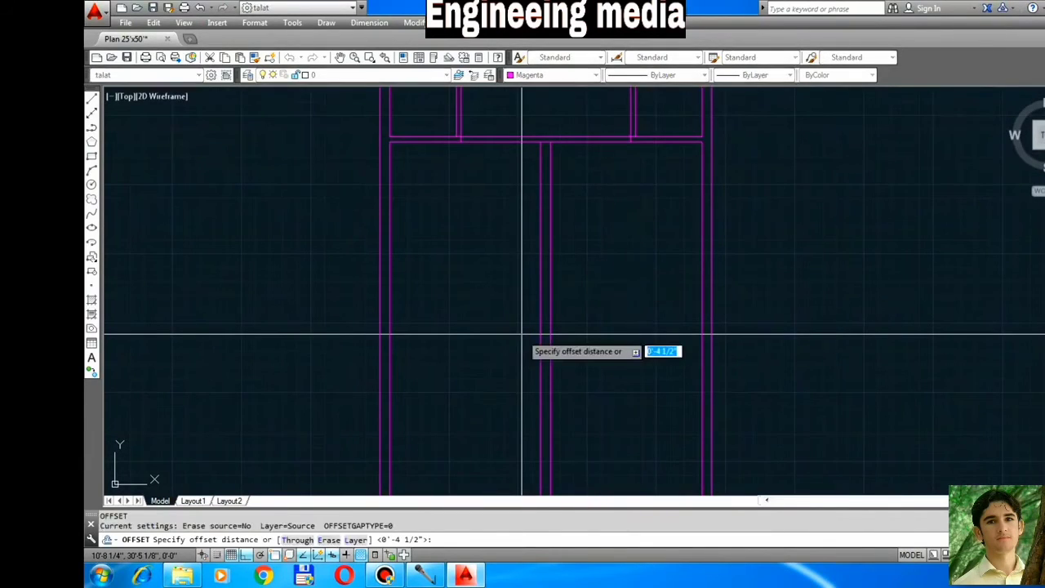
pyautogui.write("12'")
pyautogui.press('Return')
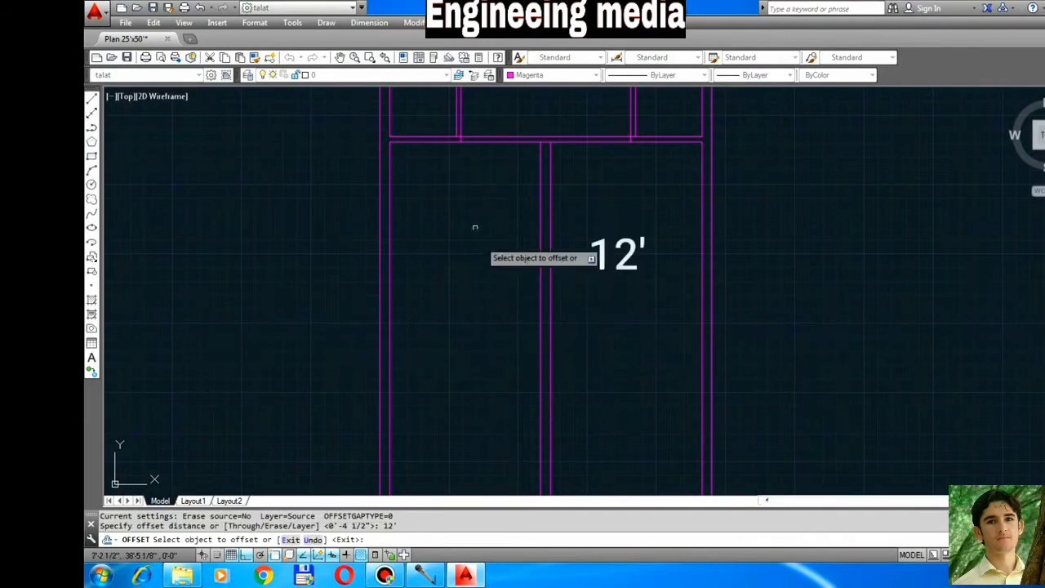
pyautogui.click(437, 143)
pyautogui.click(448, 343)
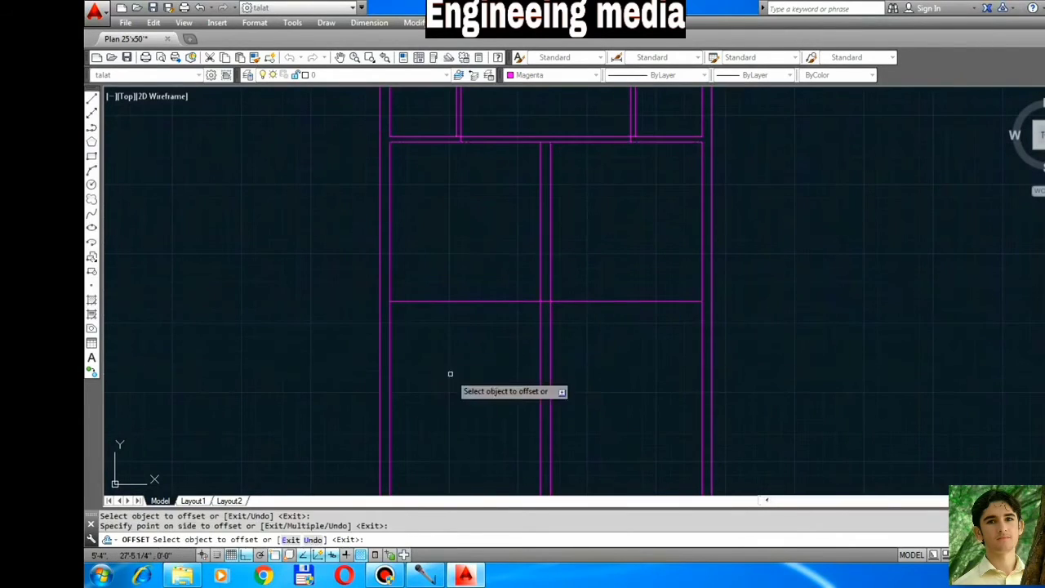
pyautogui.press('Escape')
# Offset the new horizontal line below the two rooms 9 inches downward to form a second cross wall.
pyautogui.write('o')
pyautogui.press('Return')
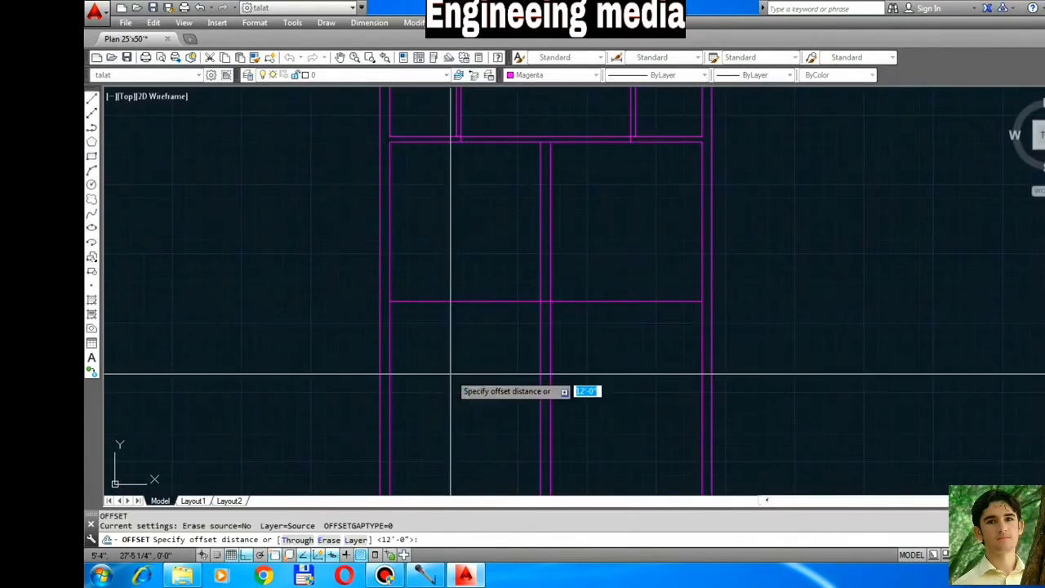
pyautogui.write('9')
pyautogui.press('Return')
pyautogui.click(464, 301)
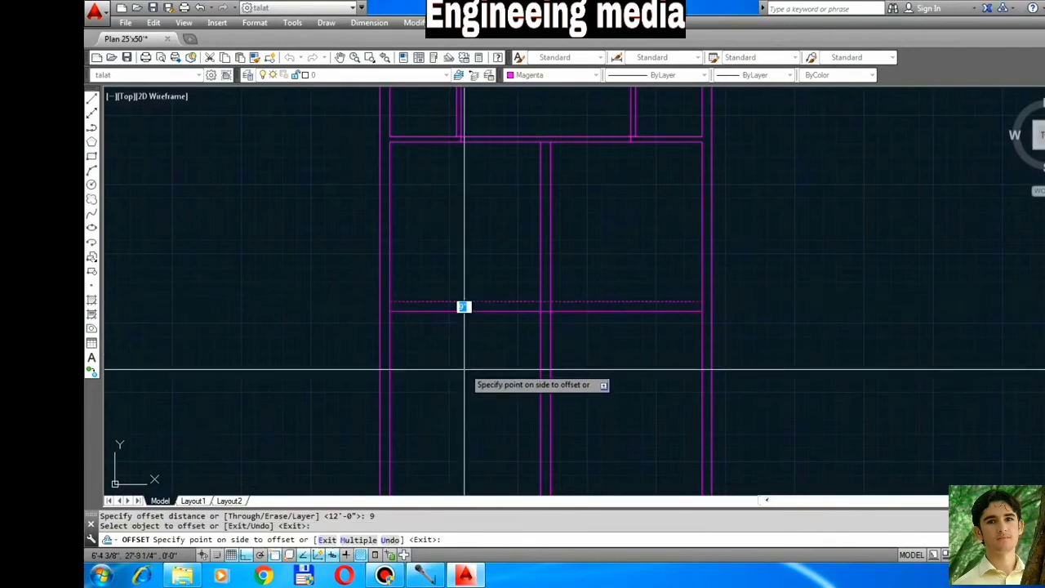
pyautogui.click(464, 369)
pyautogui.press('Escape')
# Trim the central wall lines below and within the second cross wall, and its upper line between them.
pyautogui.write('tr')
pyautogui.press('Return')
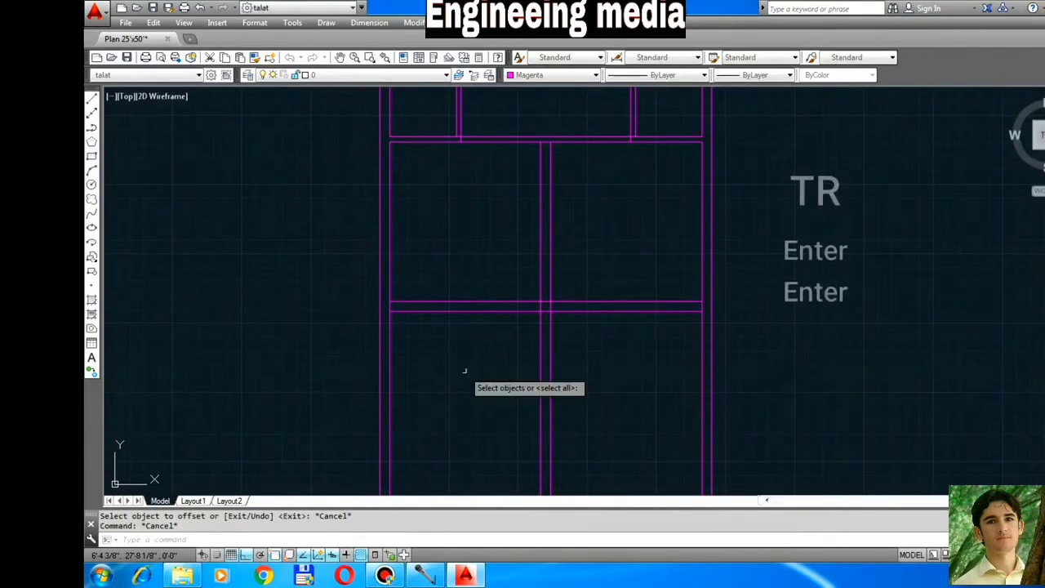
pyautogui.press('Return')
pyautogui.scroll(2, 571, 362)
pyautogui.click(570, 361)
pyautogui.click(430, 310)
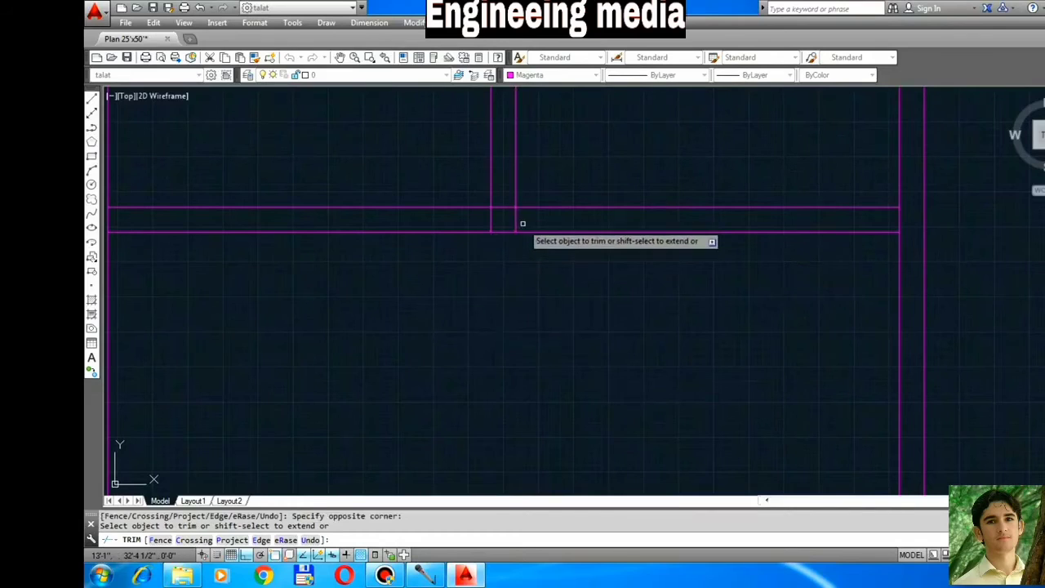
pyautogui.scroll(-4, 524, 280)
pyautogui.scroll(-2, 524, 280)
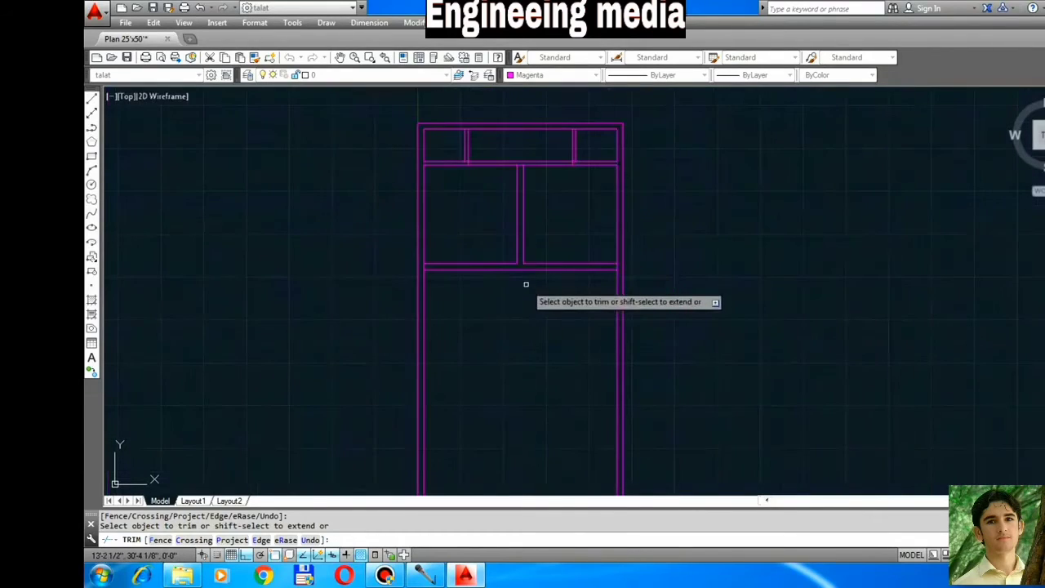
pyautogui.scroll(4, 484, 266)
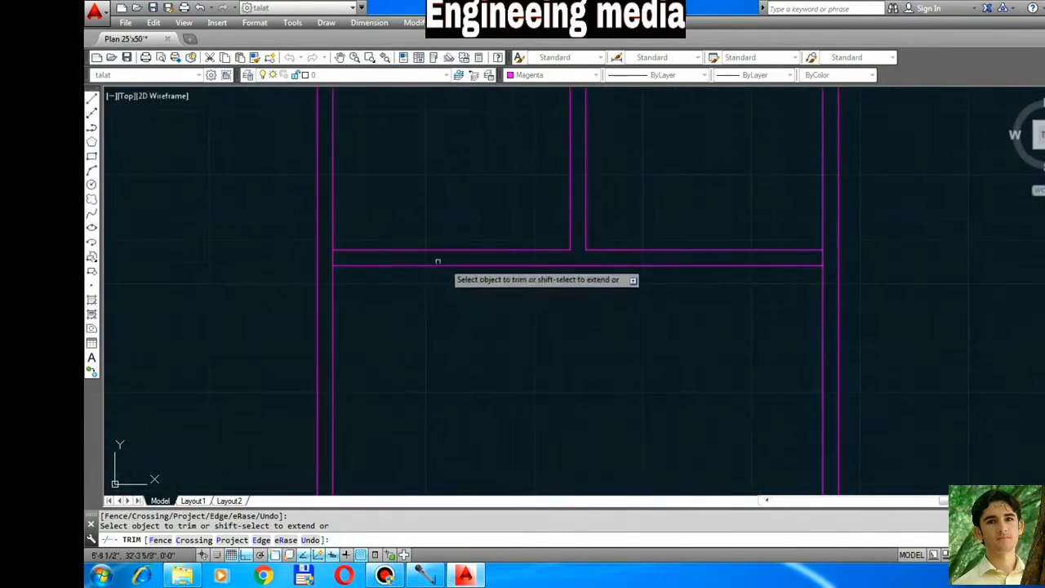
# Trim the inner lines of both side walls across the second cross wall's thickness.
pyautogui.scroll(2, 331, 260)
pyautogui.scroll(-2, 482, 274)
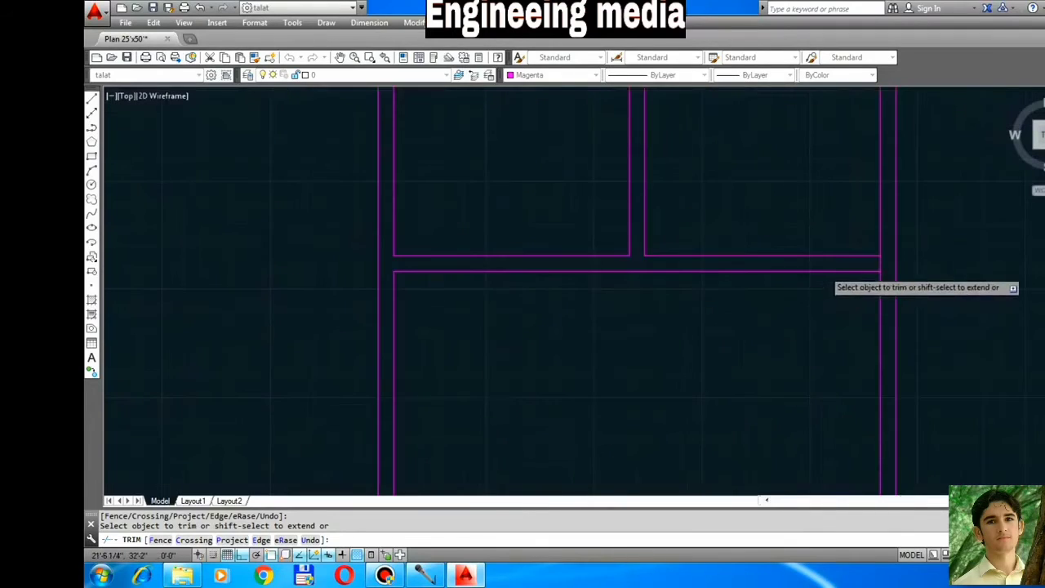
pyautogui.scroll(4, 990, 242)
pyautogui.click(1042, 249)
pyautogui.click(1031, 267)
pyautogui.scroll(-5, 768, 300)
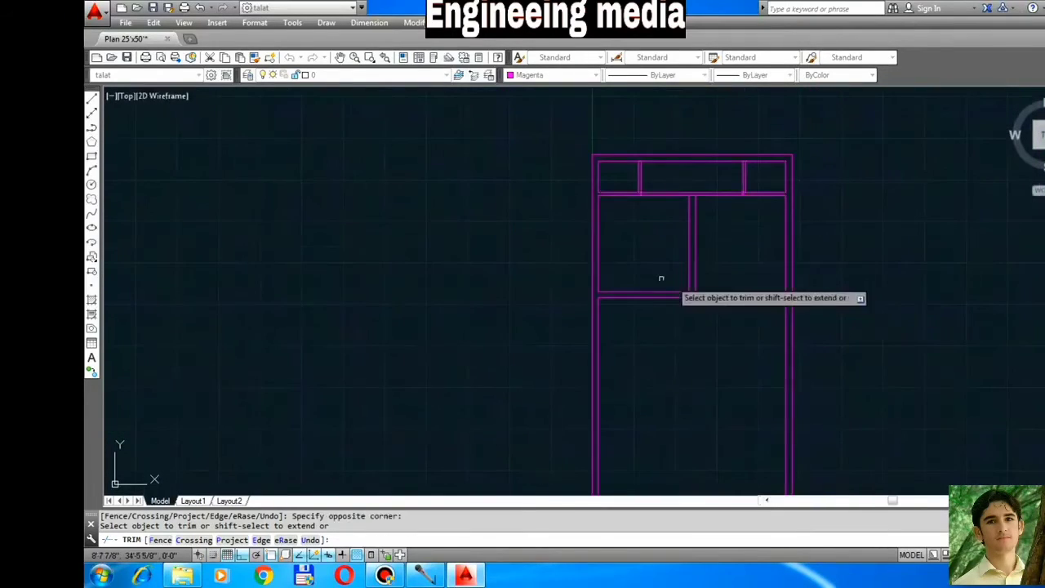
pyautogui.scroll(-1, 606, 239)
pyautogui.scroll(2, 649, 317)
pyautogui.scroll(-2, 621, 342)
pyautogui.scroll(2, 534, 318)
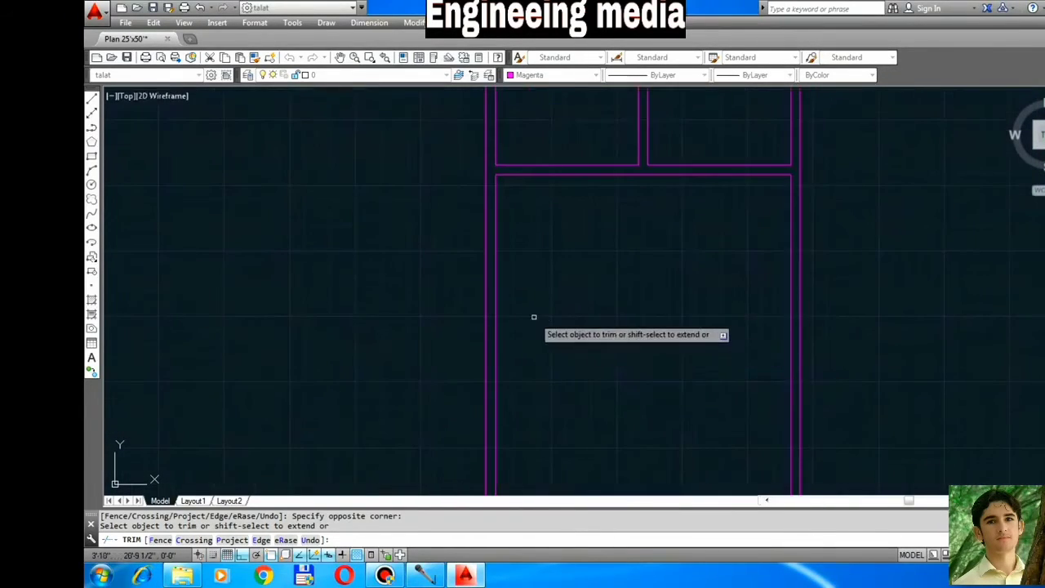
pyautogui.scroll(-2, 606, 338)
pyautogui.press('Escape')
pyautogui.press('Escape')
pyautogui.press('Escape')
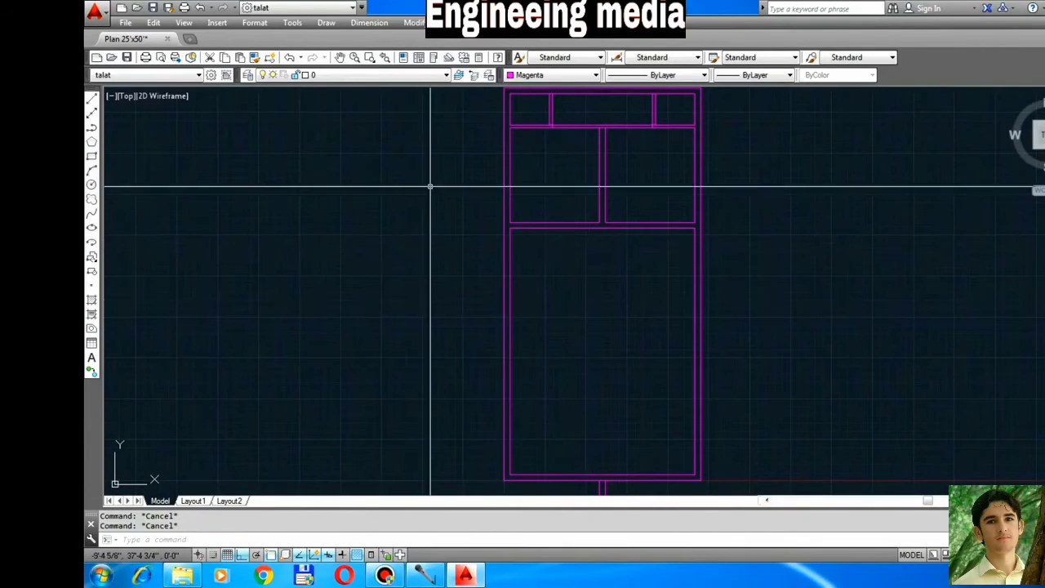
# Offset the bottom wall's inner line 5' upward across the large lower space.
pyautogui.scroll(-2, 430, 186)
pyautogui.scroll(2, 540, 259)
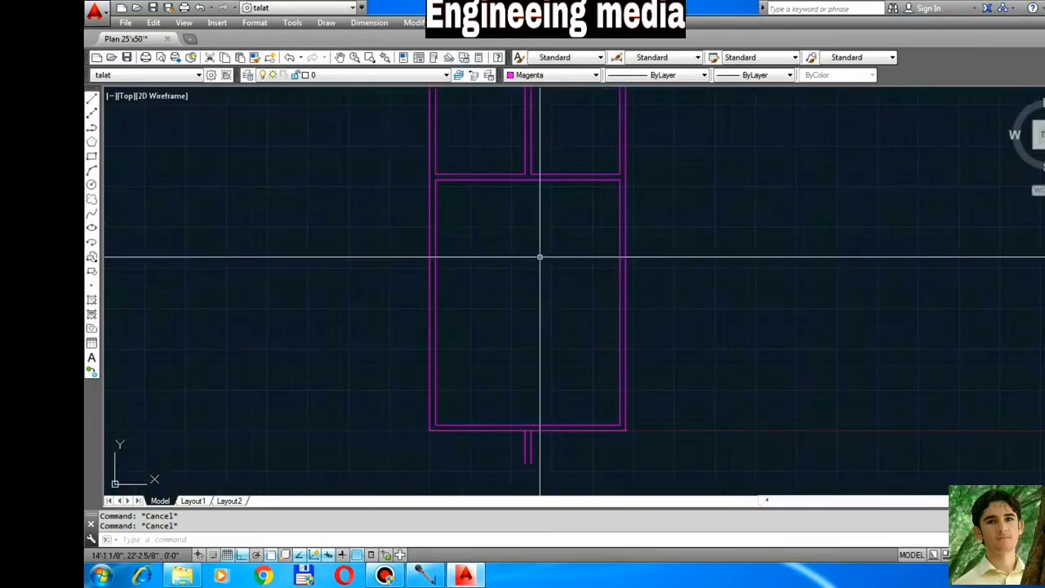
pyautogui.press('Return')
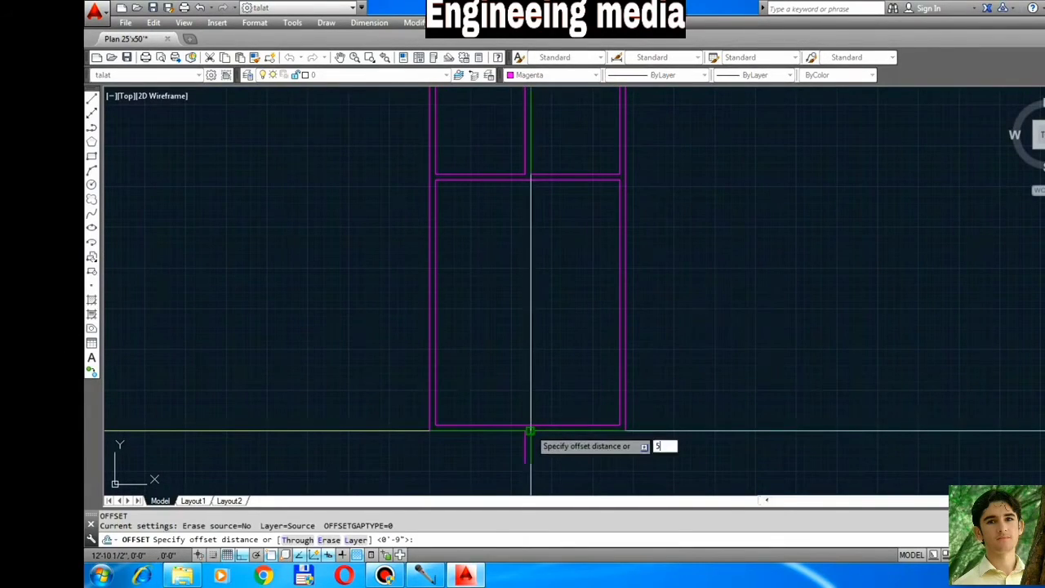
pyautogui.write('5')
pyautogui.press('Return')
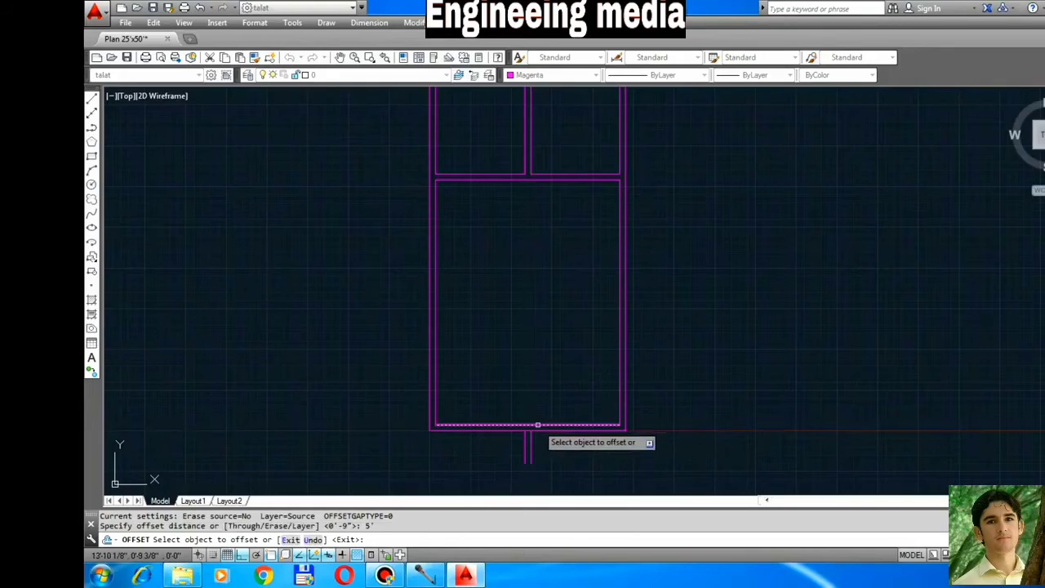
pyautogui.click(538, 425)
pyautogui.click(546, 364)
pyautogui.press('Escape')
# Offset the new horizontal line above the bottom wall 9 inches upward to give the partition its thickness.
pyautogui.write('o')
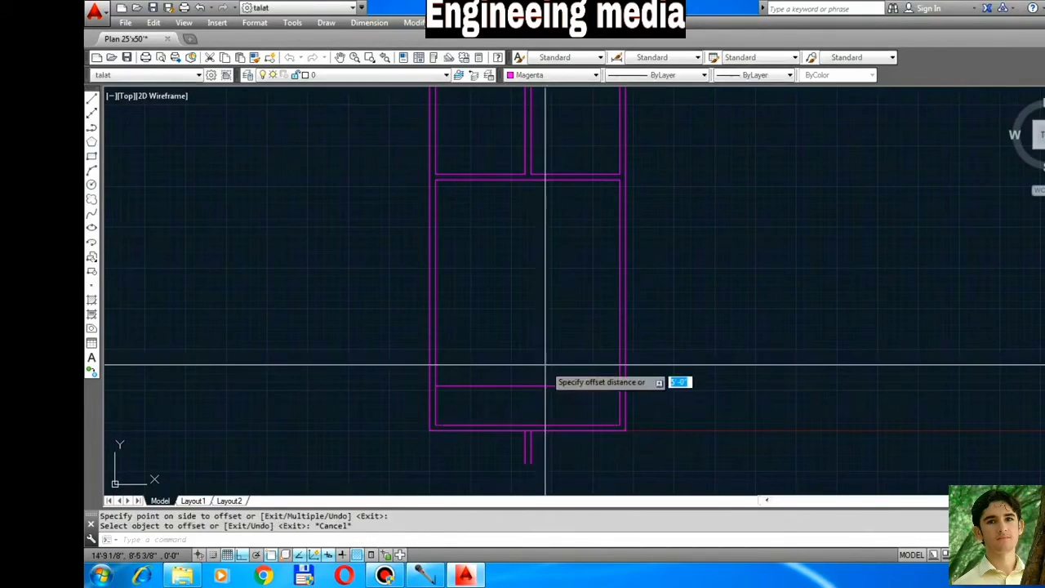
pyautogui.write('9')
pyautogui.press('Return')
pyautogui.click(547, 385)
pyautogui.click(562, 340)
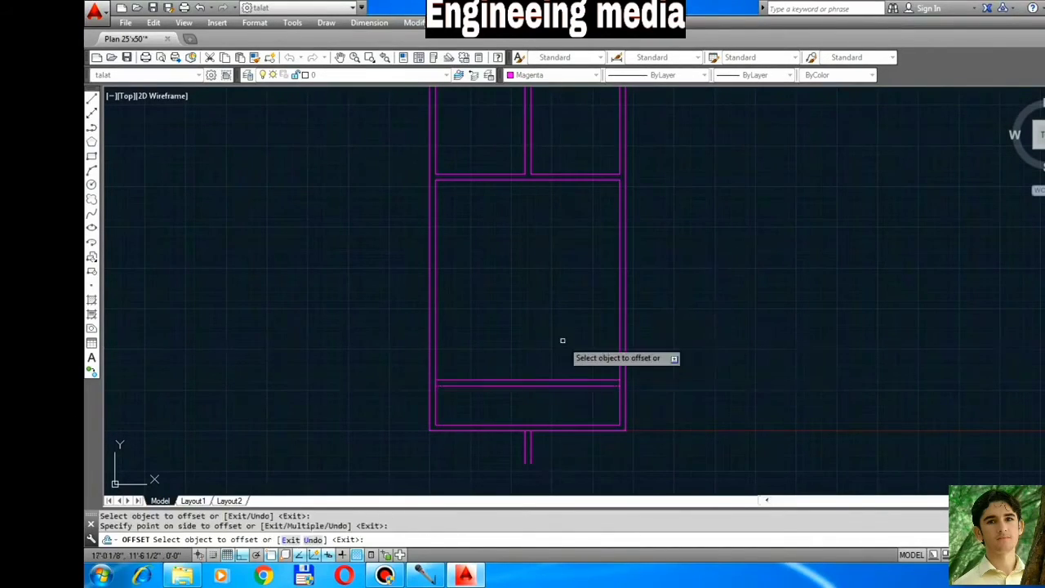
pyautogui.press('Escape')
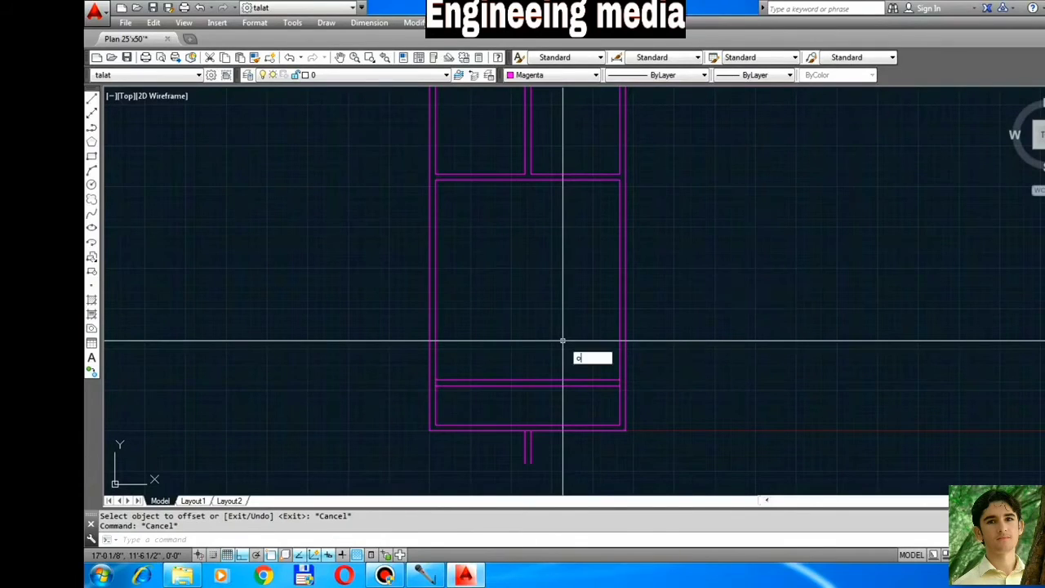
# Offset the right wall's inner line 13' to the left to set the width of the lower room.
pyautogui.write('o')
pyautogui.press('Return')
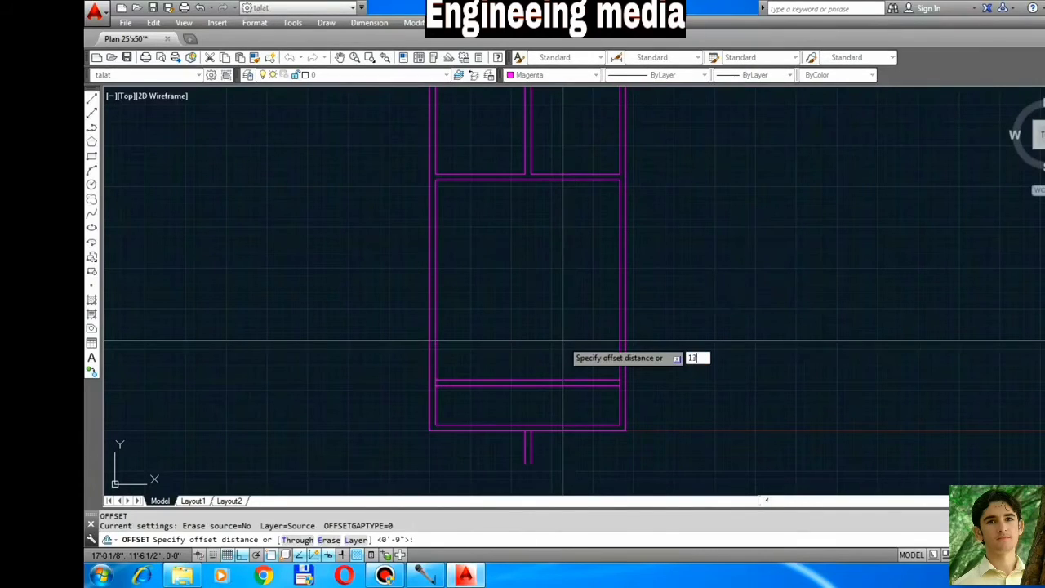
pyautogui.press('Return')
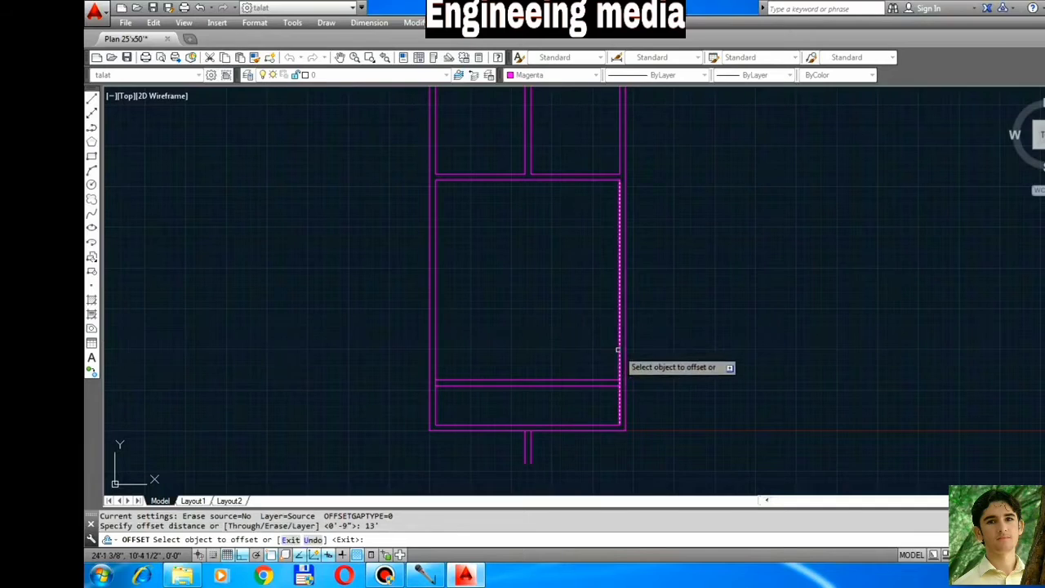
pyautogui.click(618, 350)
pyautogui.click(524, 341)
pyautogui.press('Escape')
# Offset the new vertical line 9 inches to the left to form the lower room's side partition.
pyautogui.write('o')
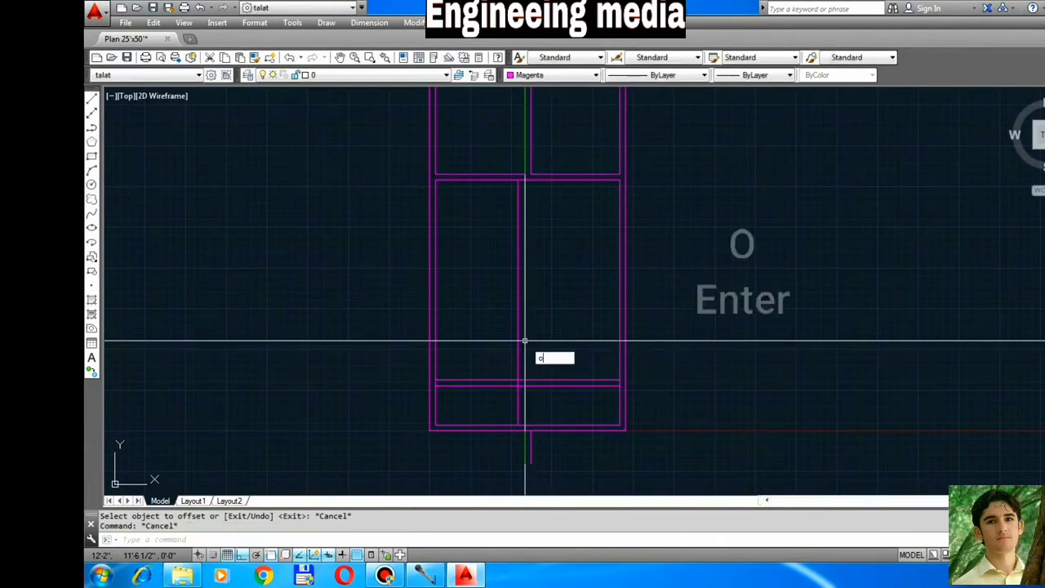
pyautogui.press('Return')
pyautogui.write('9')
pyautogui.press('Return')
pyautogui.click(518, 345)
pyautogui.click(494, 351)
pyautogui.press('Escape')
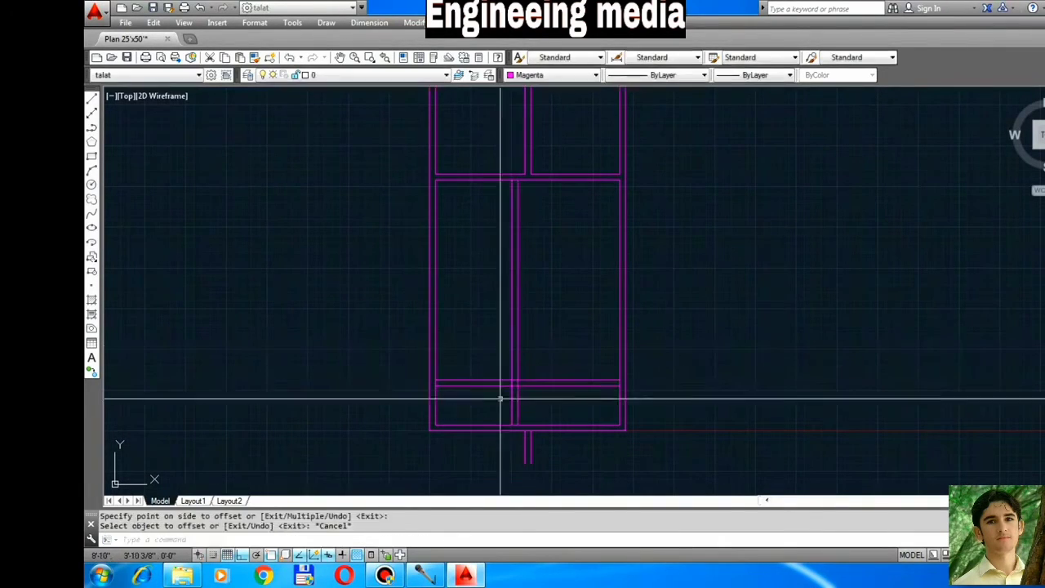
# Trim the horizontal partition lines left of the vertical partition, and the vertical lines below the horizontal partition.
pyautogui.write('tr')
pyautogui.press('Return')
pyautogui.press('Return')
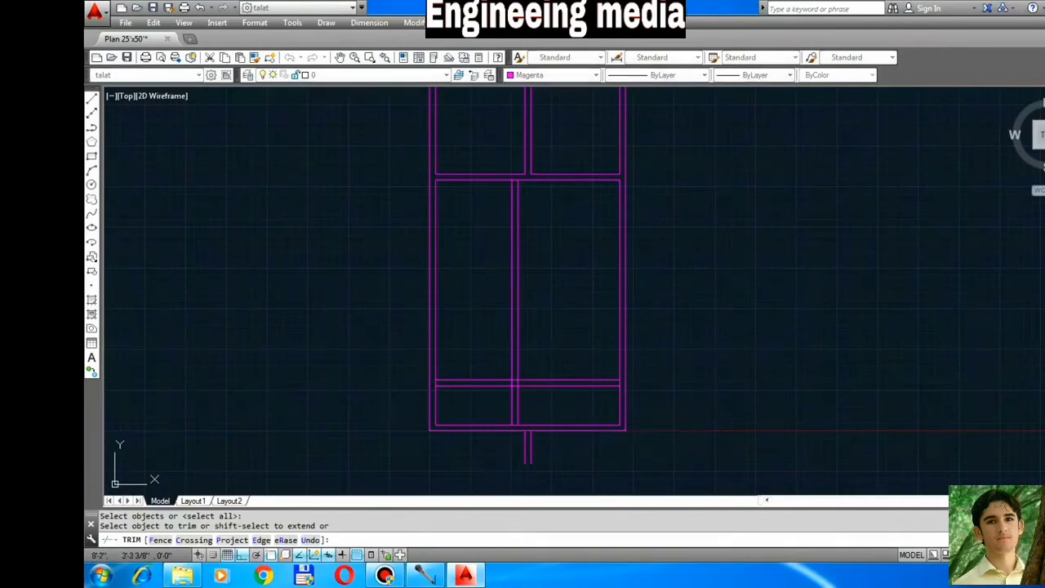
pyautogui.click(467, 354)
pyautogui.click(495, 404)
pyautogui.scroll(3, 507, 415)
pyautogui.click(569, 388)
pyautogui.click(523, 357)
# Trim the overlapping inner line ends inside the corner where the two new partitions meet.
pyautogui.scroll(3, 556, 299)
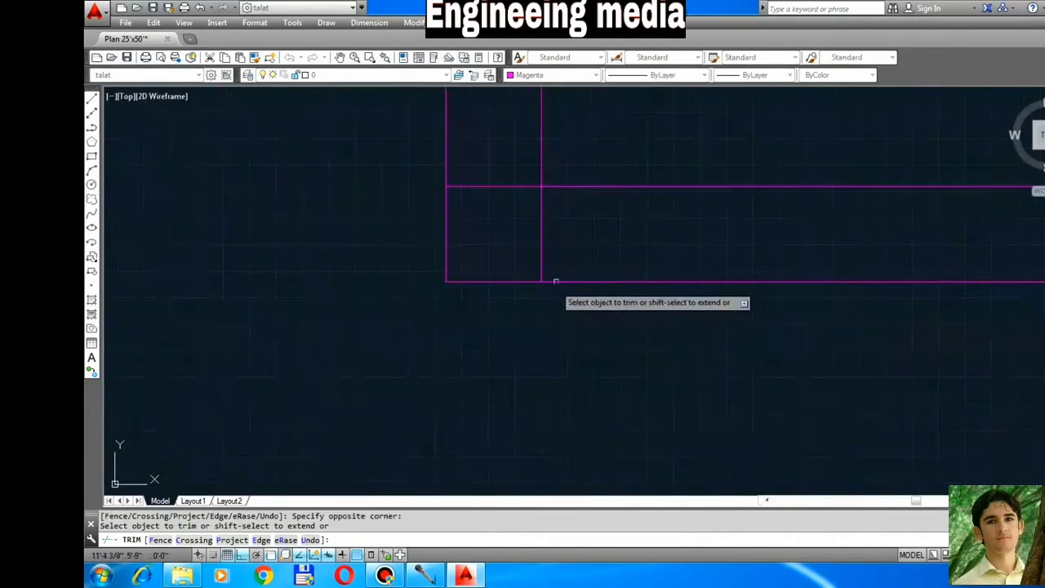
pyautogui.click(560, 260)
pyautogui.click(511, 235)
pyautogui.click(492, 178)
pyautogui.click(498, 217)
pyautogui.scroll(-4, 479, 322)
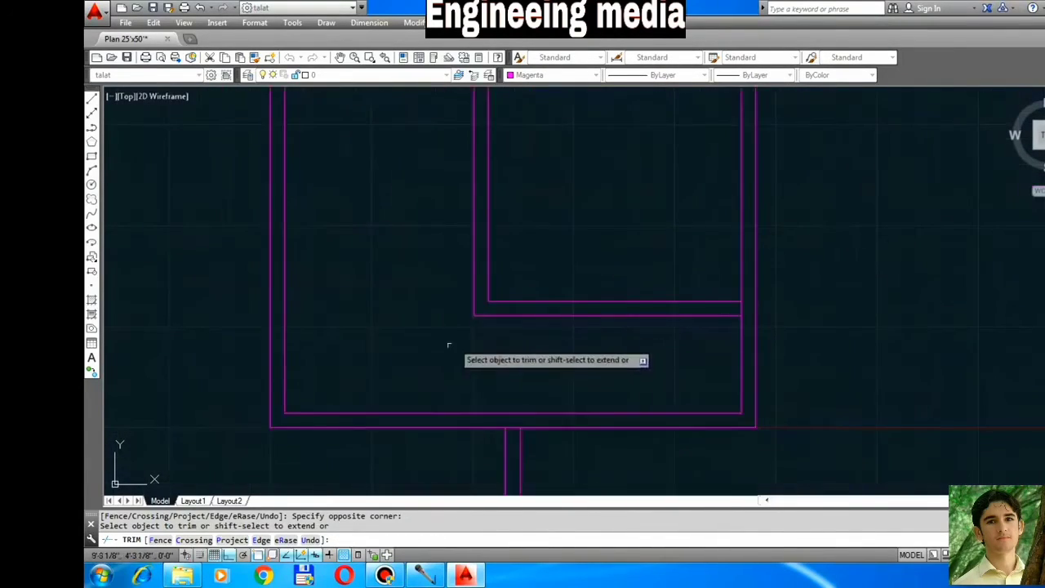
# Trim the right wall's inner line across the thickness of the lower horizontal partition.
pyautogui.scroll(-2, 466, 359)
pyautogui.scroll(4, 625, 327)
pyautogui.click(575, 343)
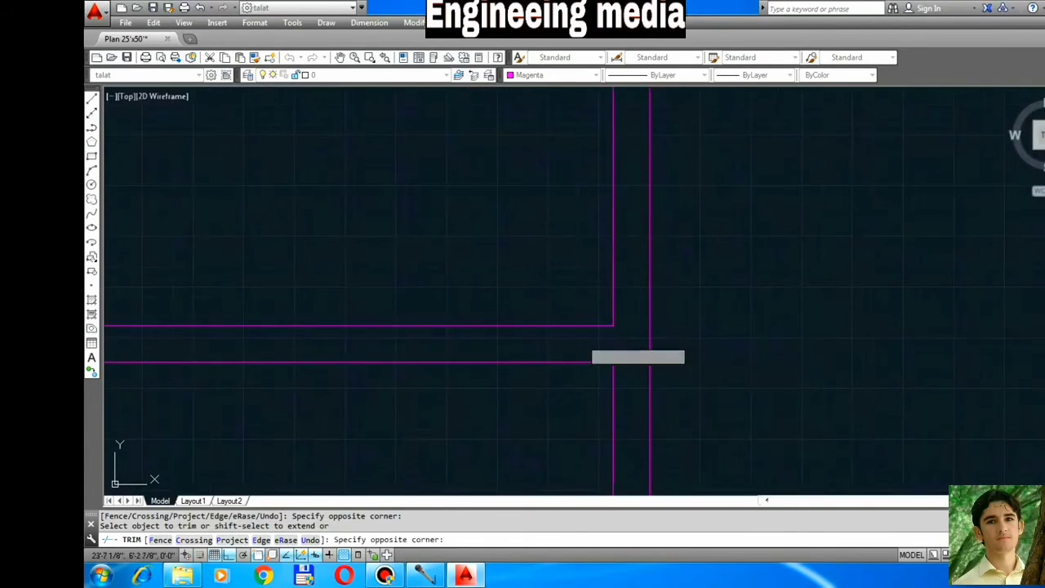
pyautogui.click(585, 338)
pyautogui.scroll(-4, 633, 324)
pyautogui.scroll(3, 536, 94)
pyautogui.scroll(-4, 516, 137)
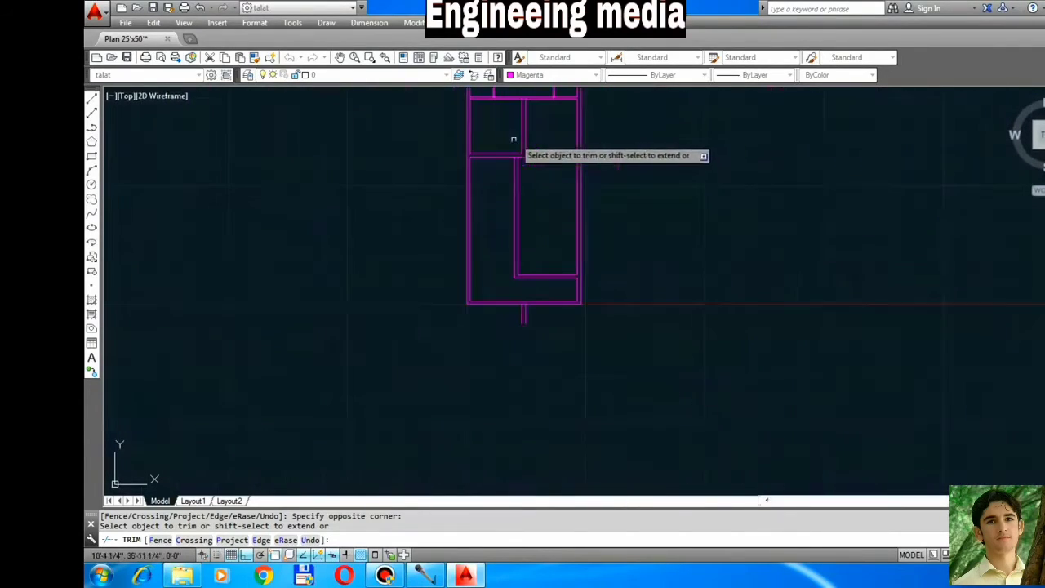
pyautogui.scroll(3, 525, 245)
pyautogui.press('Escape')
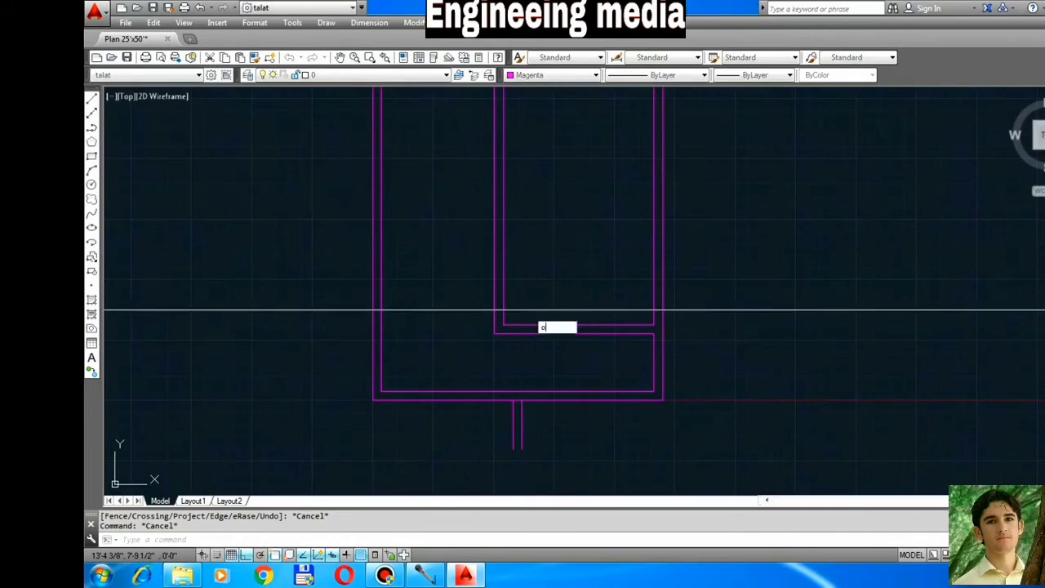
# Offset the lower horizontal partition's upper line 12' upward to set the room's depth.
pyautogui.write('o')
pyautogui.press('Return')
pyautogui.scroll(2, 515, 301)
pyautogui.scroll(2, 523, 304)
pyautogui.scroll(-2, 512, 302)
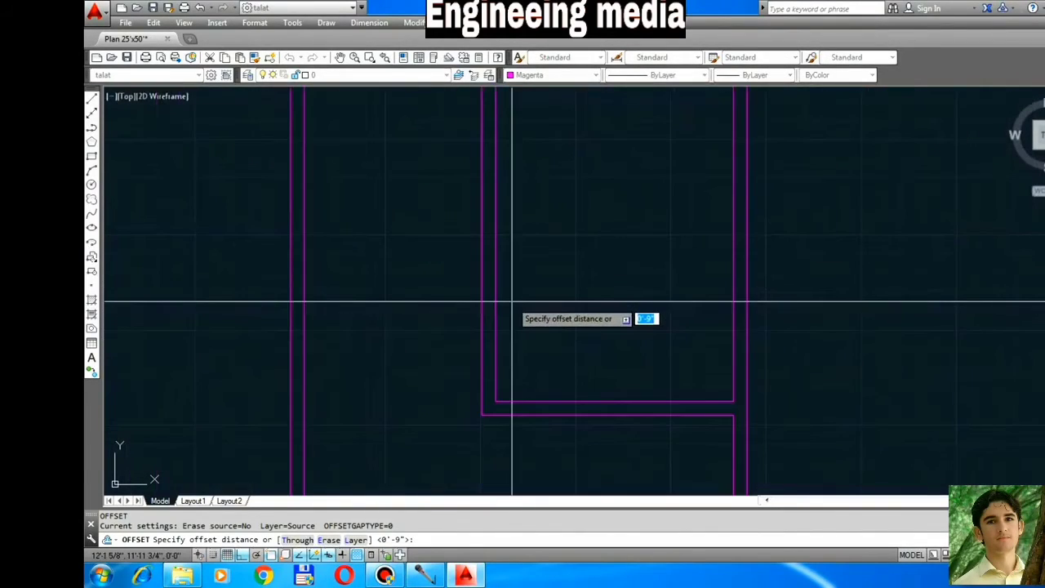
pyautogui.write('12')
pyautogui.press('Return')
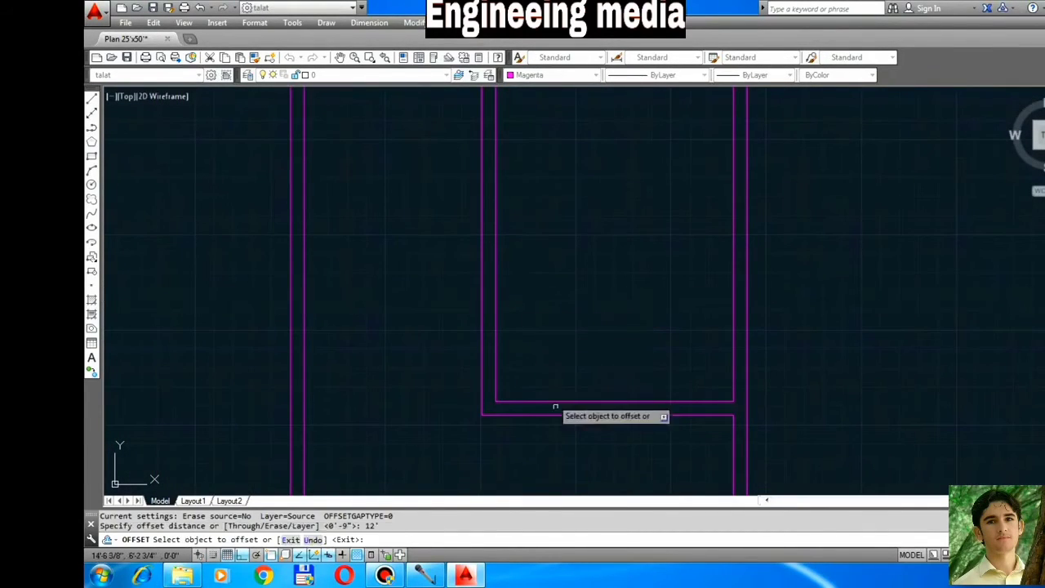
pyautogui.click(560, 401)
pyautogui.click(560, 395)
pyautogui.scroll(-2, 548, 376)
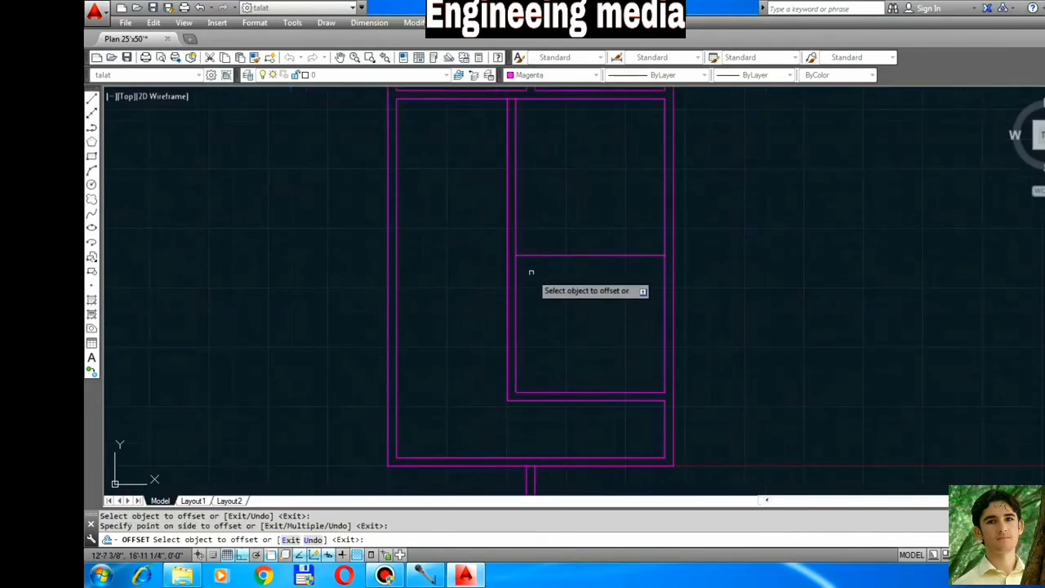
# Offset the new line at the top of the room 9 inches upward to form its upper partition.
pyautogui.press('Escape')
pyautogui.write('o')
pyautogui.press('Return')
pyautogui.write('9')
pyautogui.press('Return')
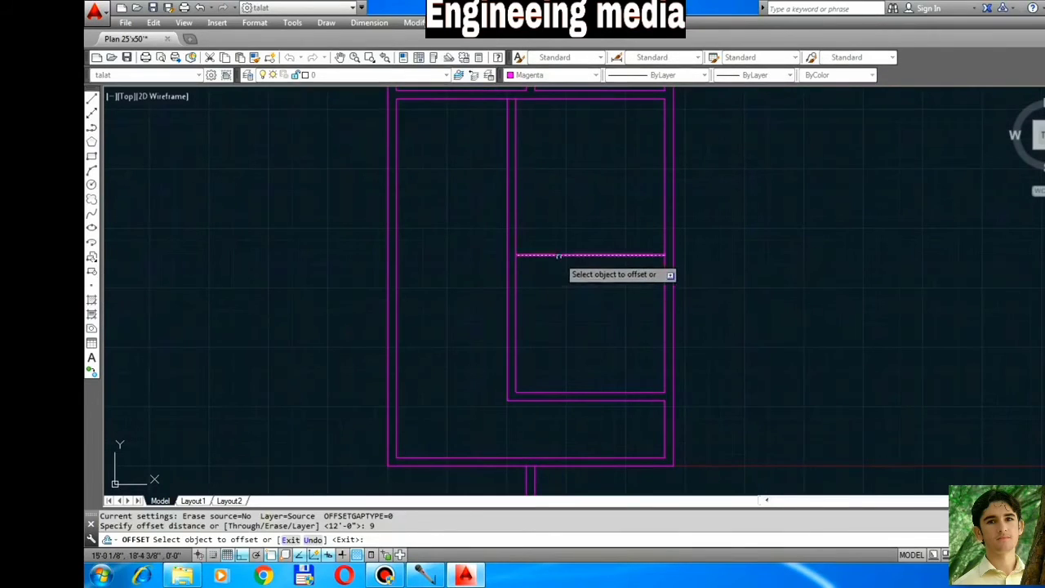
pyautogui.press('Escape')
pyautogui.write('tr')
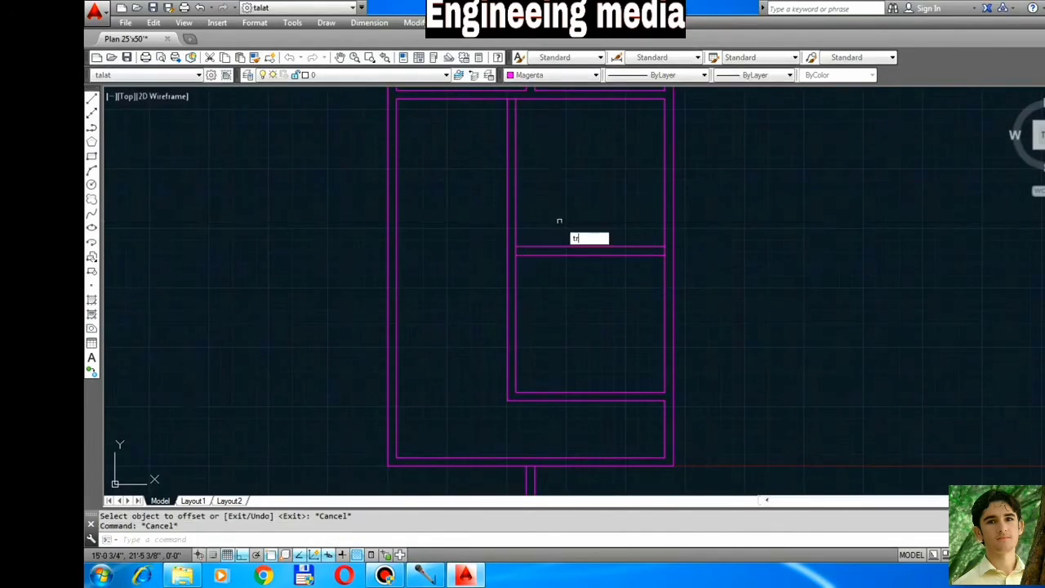
pyautogui.press('Return')
pyautogui.press('Return')
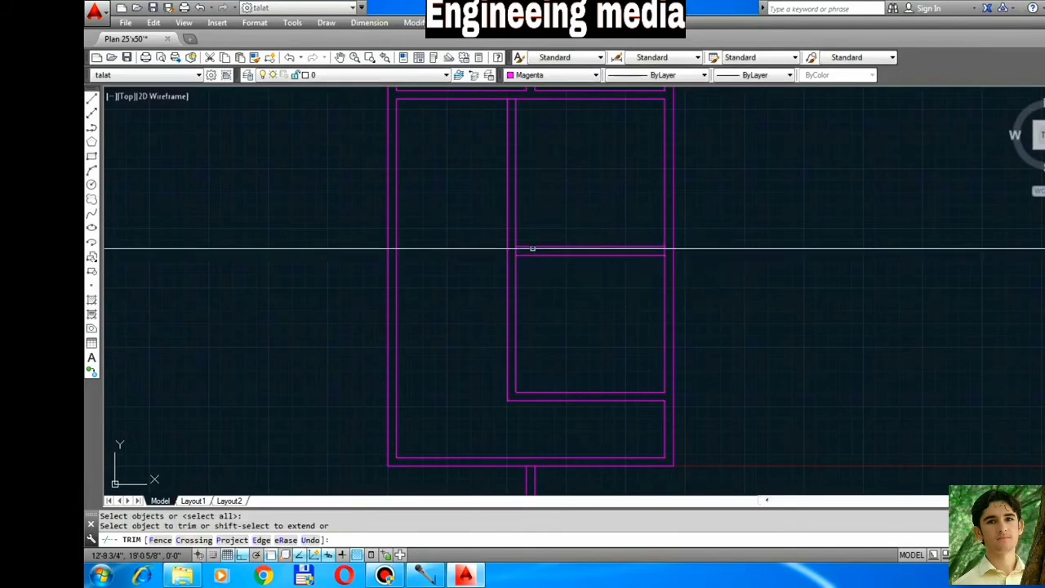
pyautogui.press('Escape')
# Extend the upper partition's top line left to the outer line of the vertical partition.
pyautogui.write('ex')
pyautogui.press('Return')
pyautogui.press('Return')
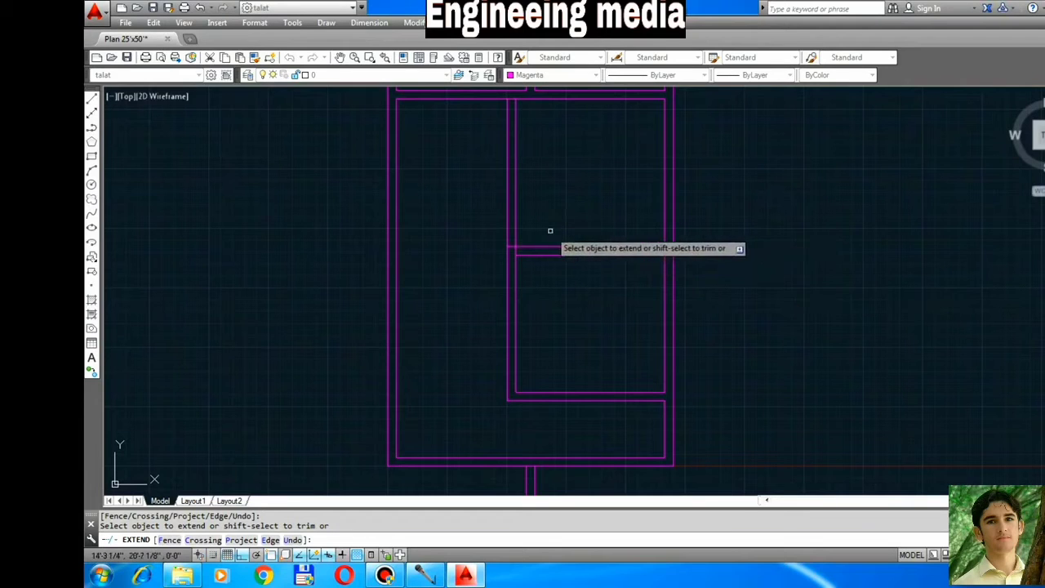
pyautogui.scroll(-2, 550, 245)
pyautogui.scroll(4, 547, 265)
pyautogui.click(547, 285)
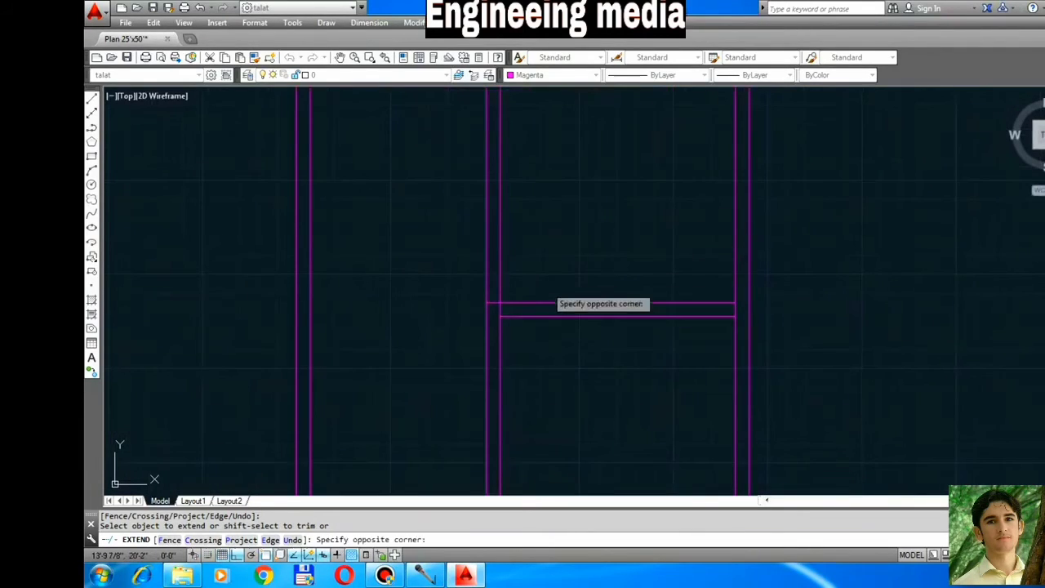
pyautogui.click(459, 257)
pyautogui.press('Escape')
# Trim the vertical partition lines above the room's upper partition and clear the overlap in its corner.
pyautogui.write('tr')
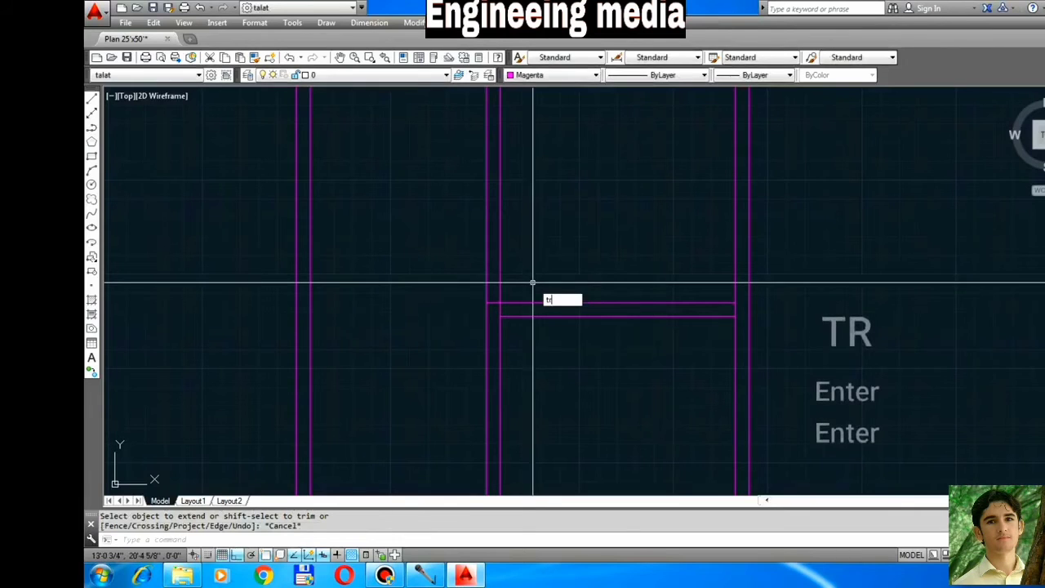
pyautogui.press('Return')
pyautogui.press('Return')
pyautogui.click(531, 277)
pyautogui.click(525, 292)
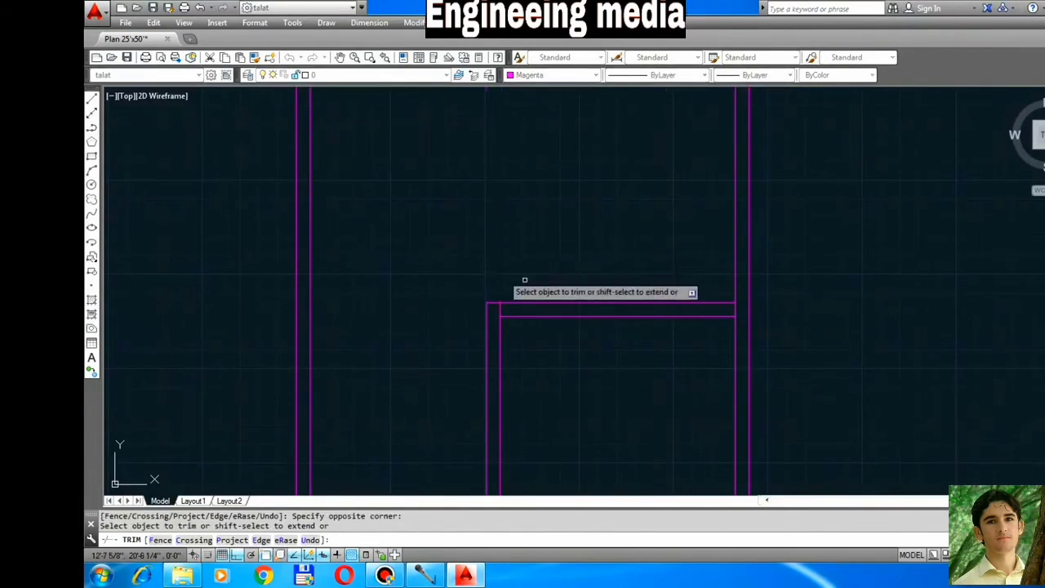
pyautogui.scroll(4, 520, 292)
pyautogui.scroll(-4, 516, 258)
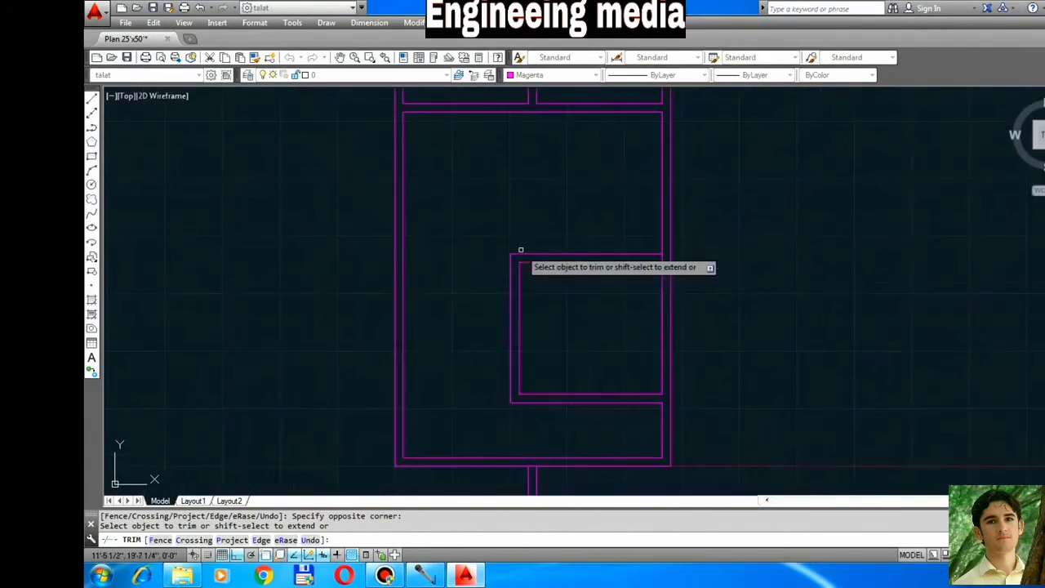
pyautogui.scroll(2, 482, 412)
pyautogui.scroll(-1, 494, 344)
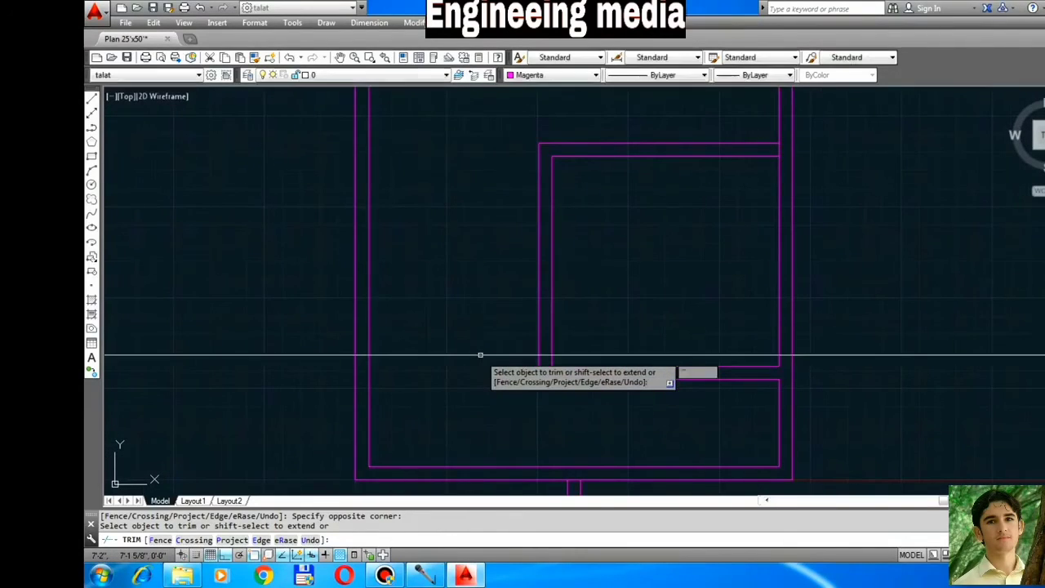
pyautogui.press('Escape')
pyautogui.press('Escape')
# Try offsetting the bottom wall's inner line 15' upward.
pyautogui.write('o')
pyautogui.press('Return')
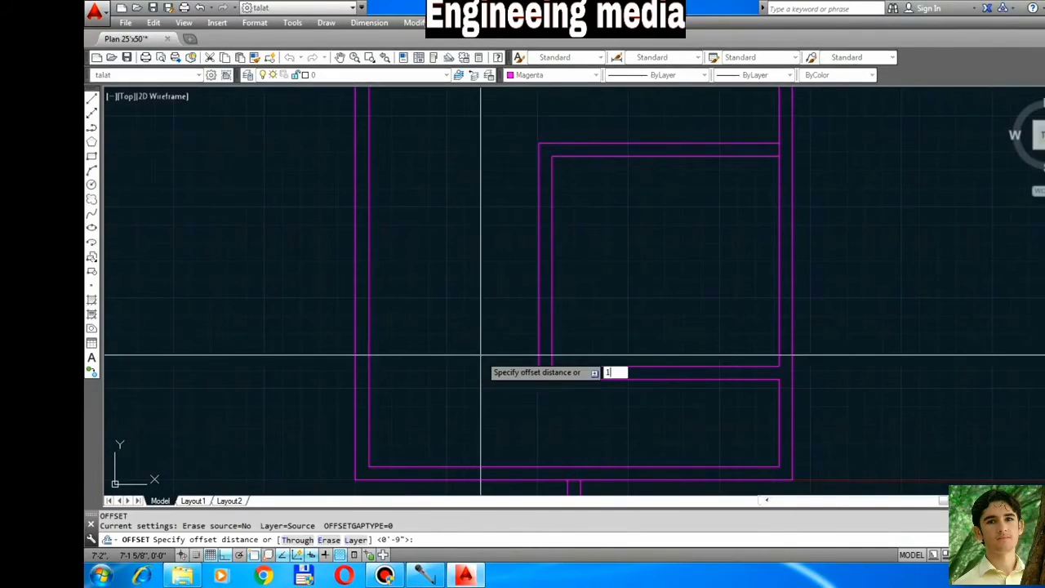
pyautogui.press('Return')
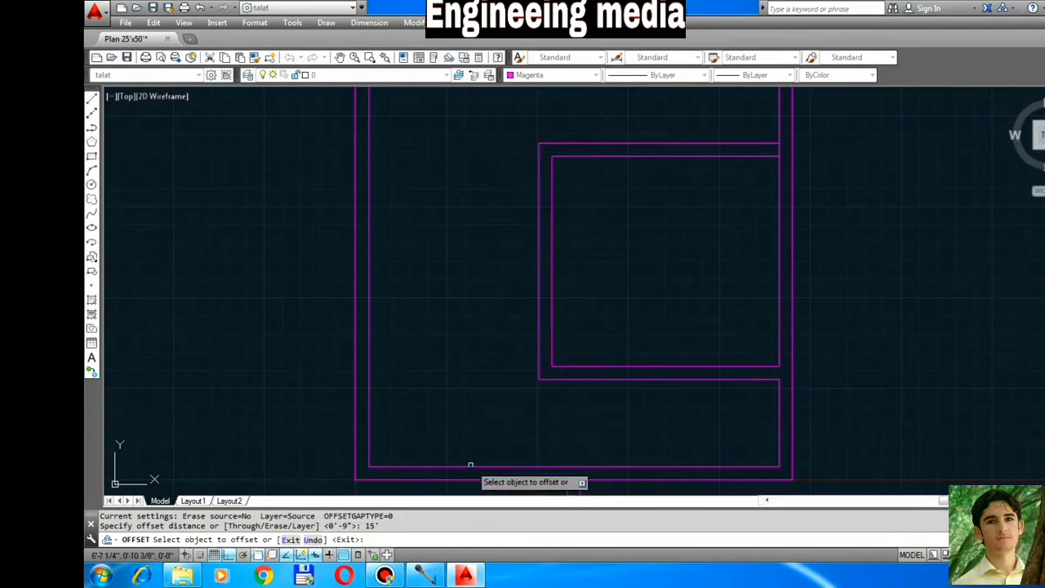
pyautogui.click(469, 466)
pyautogui.click(465, 381)
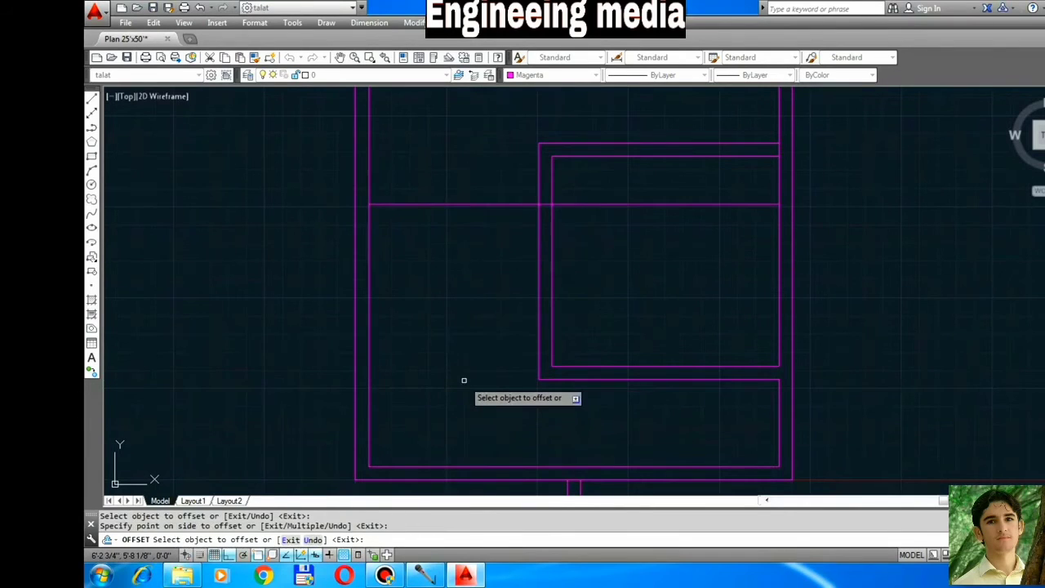
pyautogui.press('Escape')
# Erase the horizontal line offset 15' above the bottom wall.
pyautogui.click(447, 209)
pyautogui.click(447, 208)
pyautogui.click(473, 250)
pyautogui.click(415, 184)
pyautogui.write('e')
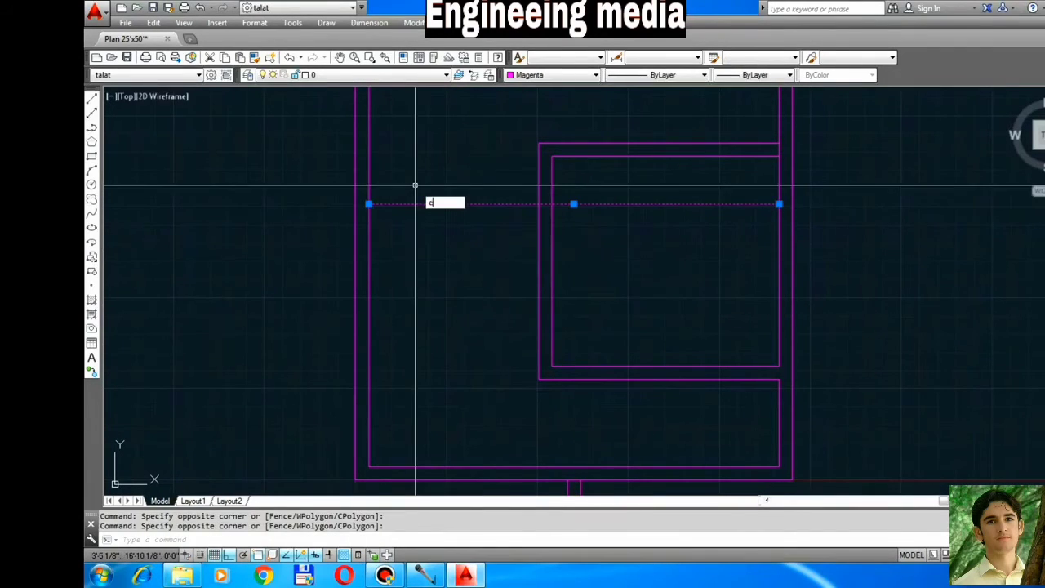
# Offset the bottom wall's inner line 10' upward across the space beside the lower room.
pyautogui.write('o')
pyautogui.press('Return')
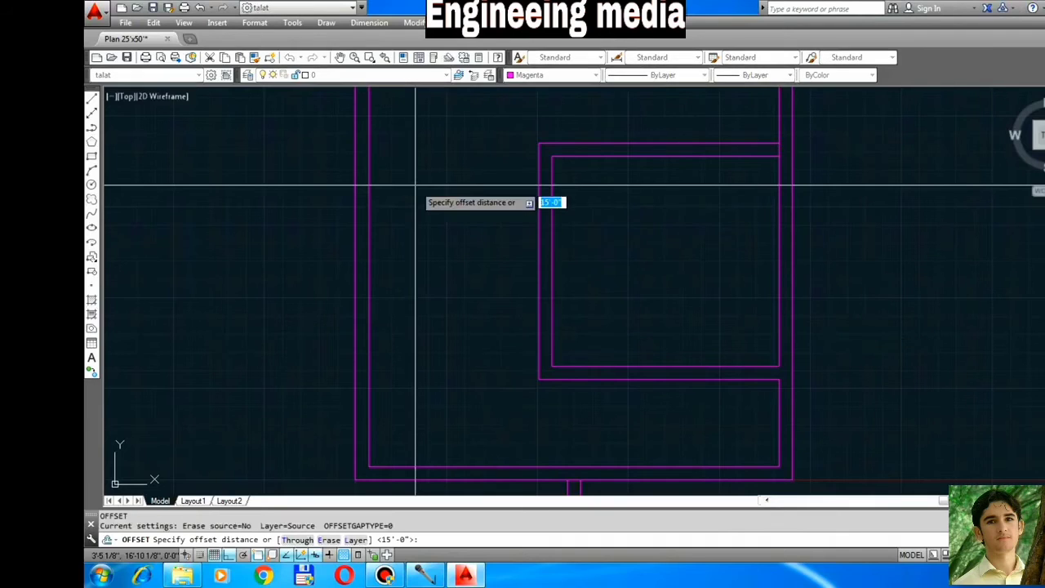
pyautogui.write('10')
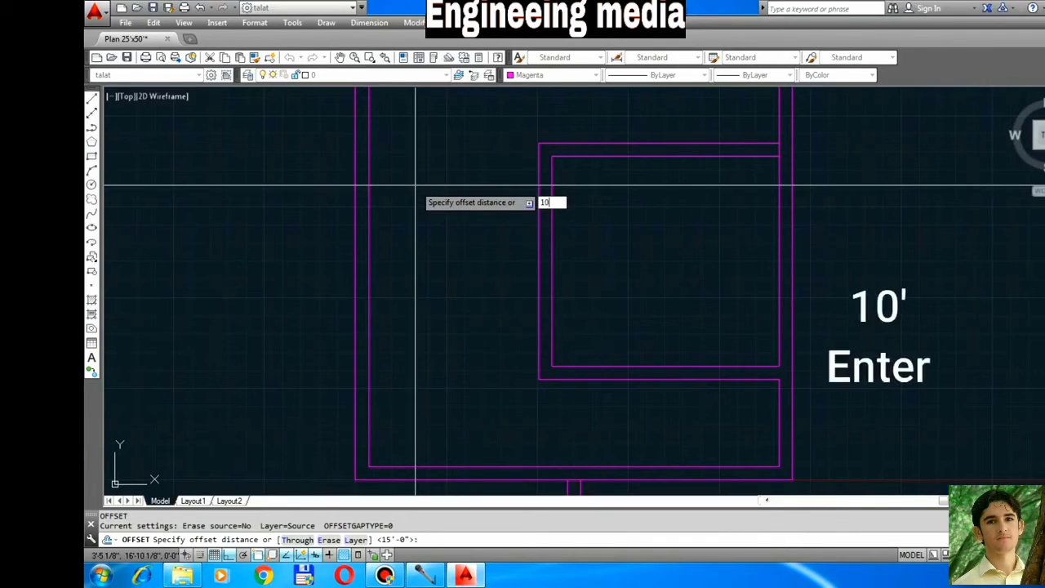
pyautogui.write("'")
pyautogui.press('Return')
pyautogui.click(439, 467)
pyautogui.click(447, 378)
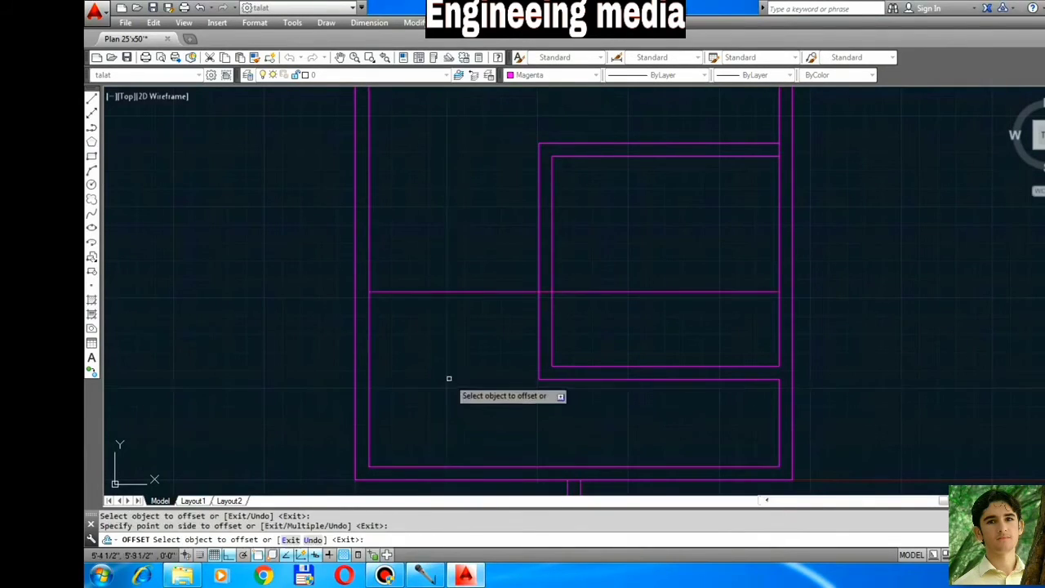
# Offset the horizontal partition line above the bottom wall 9" upward.
pyautogui.press('Escape')
pyautogui.write('o')
pyautogui.press('Return')
pyautogui.write('9')
pyautogui.press('Return')
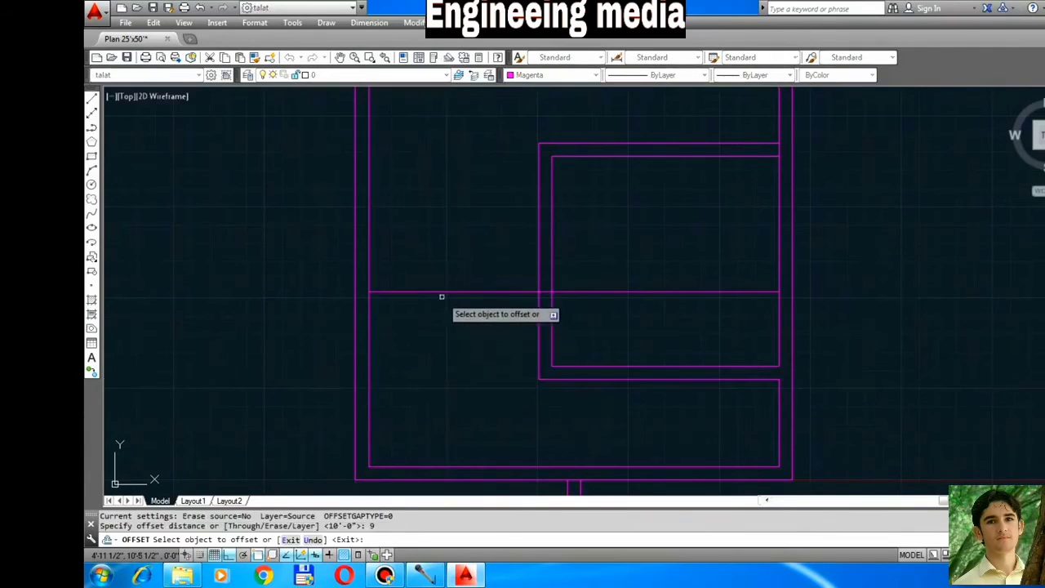
pyautogui.click(440, 292)
pyautogui.click(439, 245)
pyautogui.press('Escape')
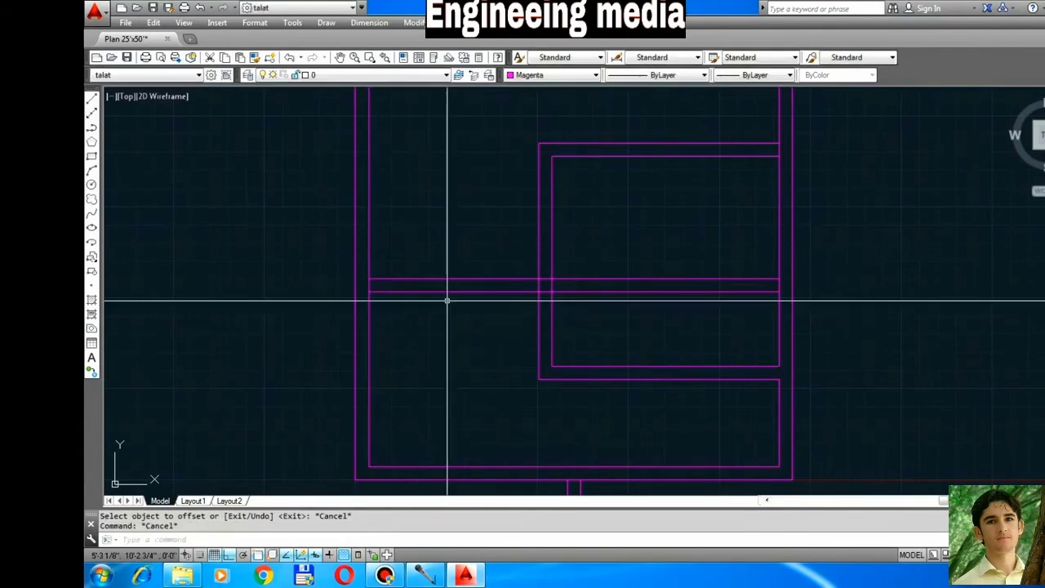
# Trim the two horizontal partition lines inside the lower room and within its left wall's thickness.
pyautogui.press('Return')
pyautogui.press('Return')
pyautogui.click(633, 309)
pyautogui.click(586, 257)
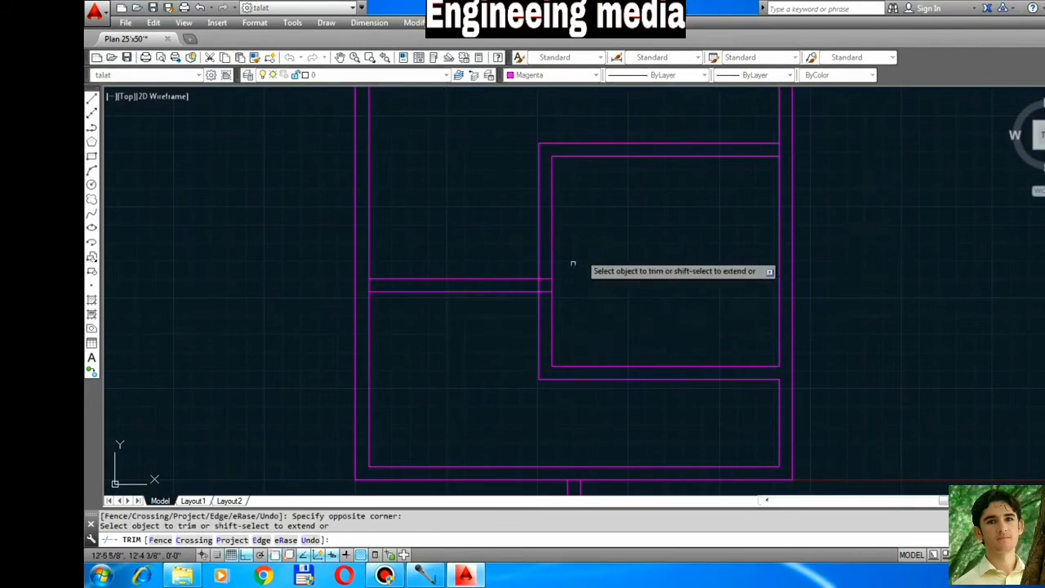
pyautogui.scroll(3, 528, 294)
pyautogui.click(592, 299)
pyautogui.click(582, 245)
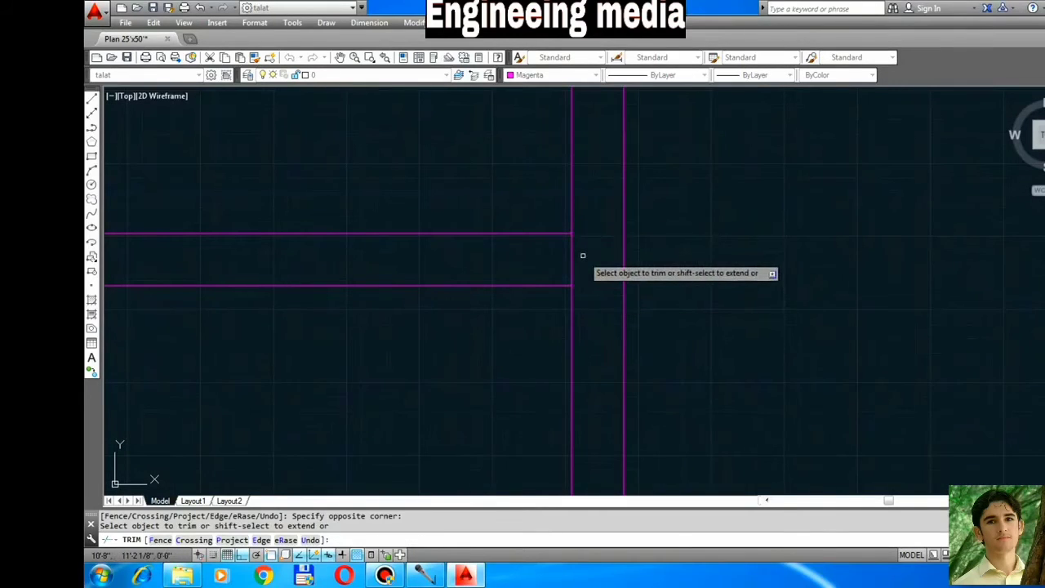
# Trim the wall lines between the two partition lines at both ends to open the junctions.
pyautogui.scroll(-4, 581, 254)
pyautogui.click(537, 258)
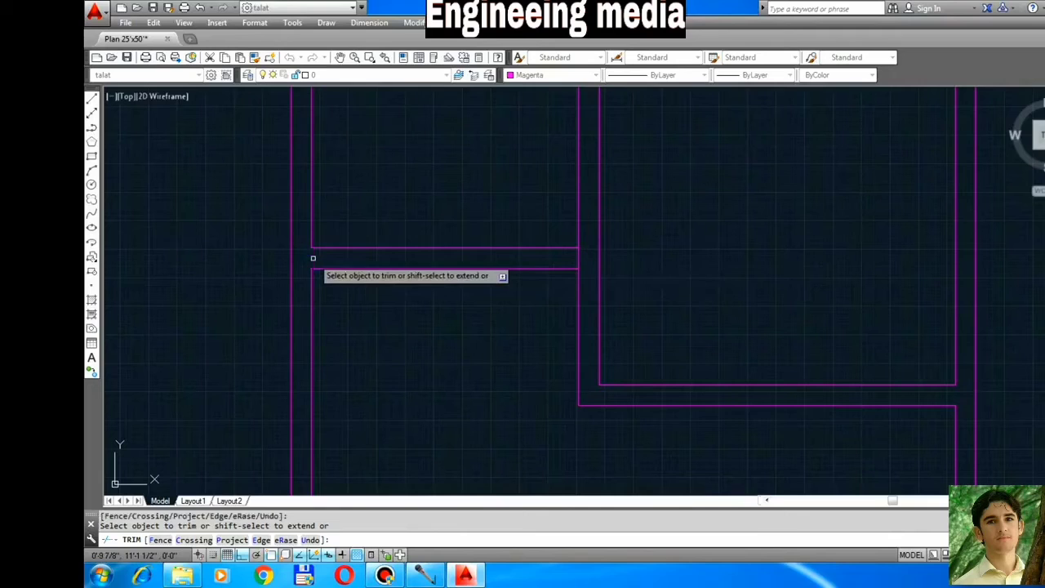
pyautogui.click(578, 258)
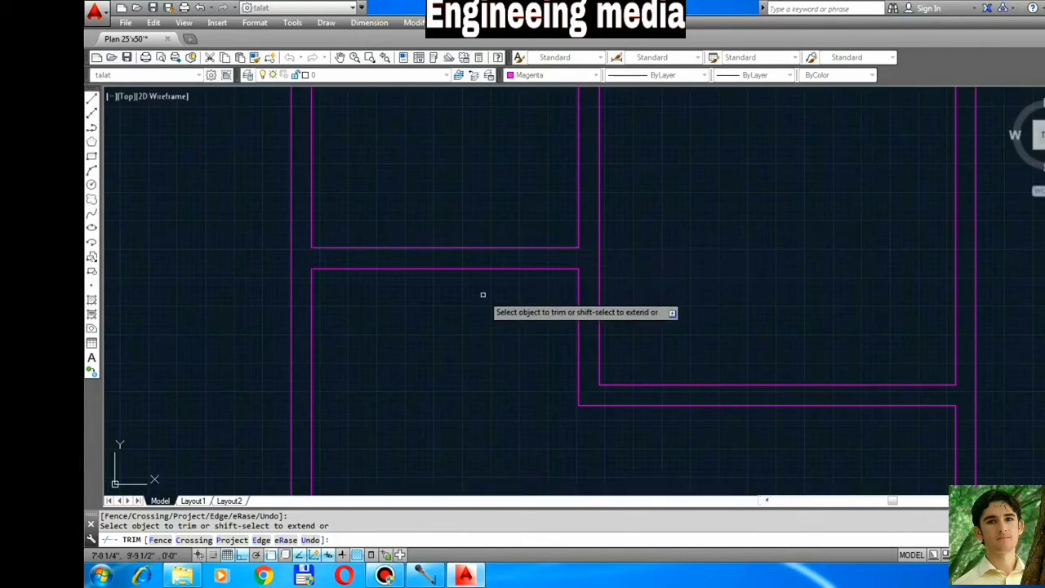
pyautogui.press('Escape')
pyautogui.press('Escape')
pyautogui.scroll(-4, 457, 282)
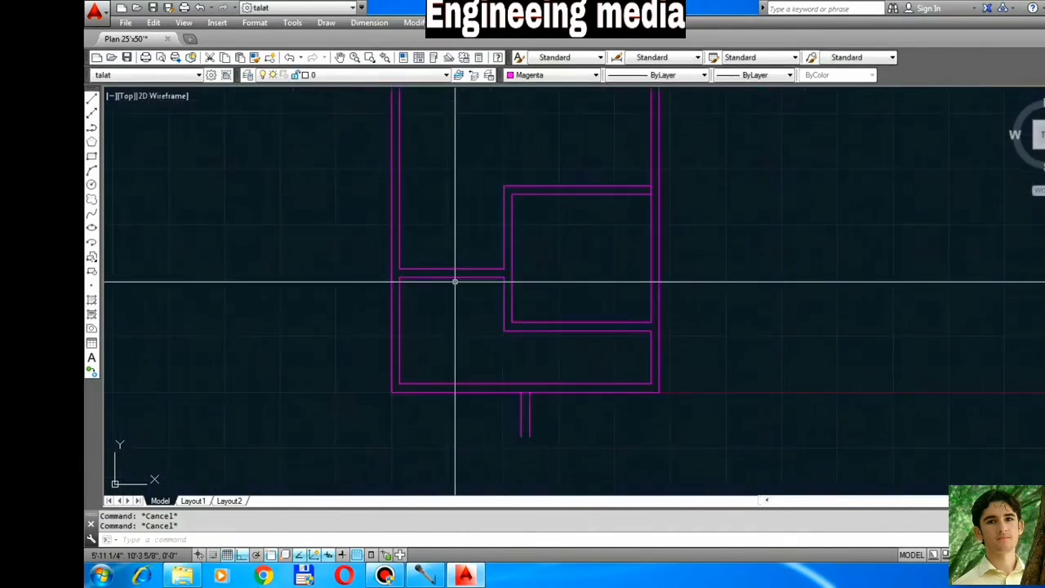
# Erase the two stray vertical lines below the bottom wall.
pyautogui.scroll(2, 474, 313)
pyautogui.scroll(-2, 531, 285)
pyautogui.scroll(2, 496, 226)
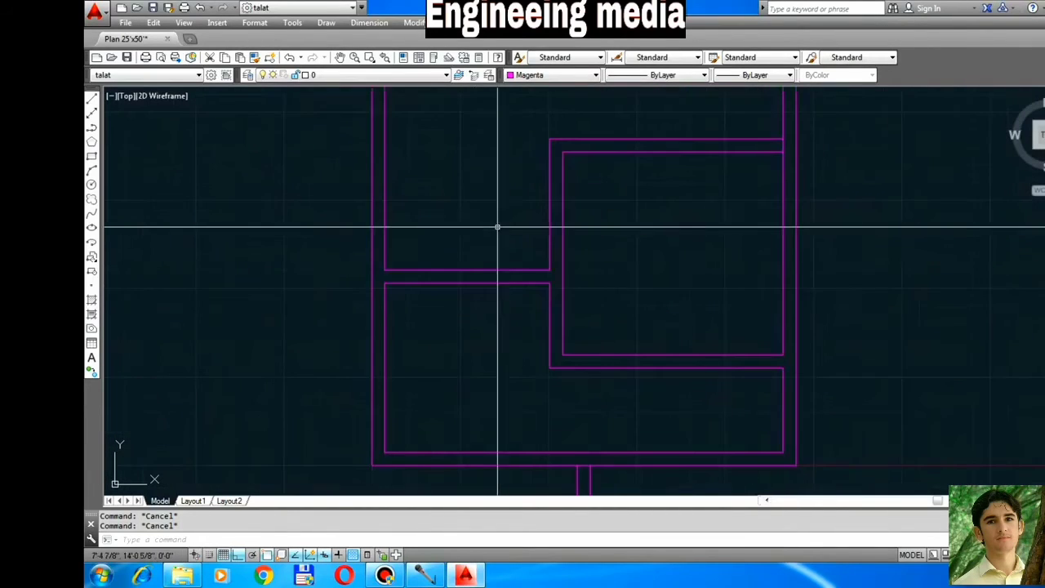
pyautogui.scroll(-2, 345, 311)
pyautogui.click(542, 477)
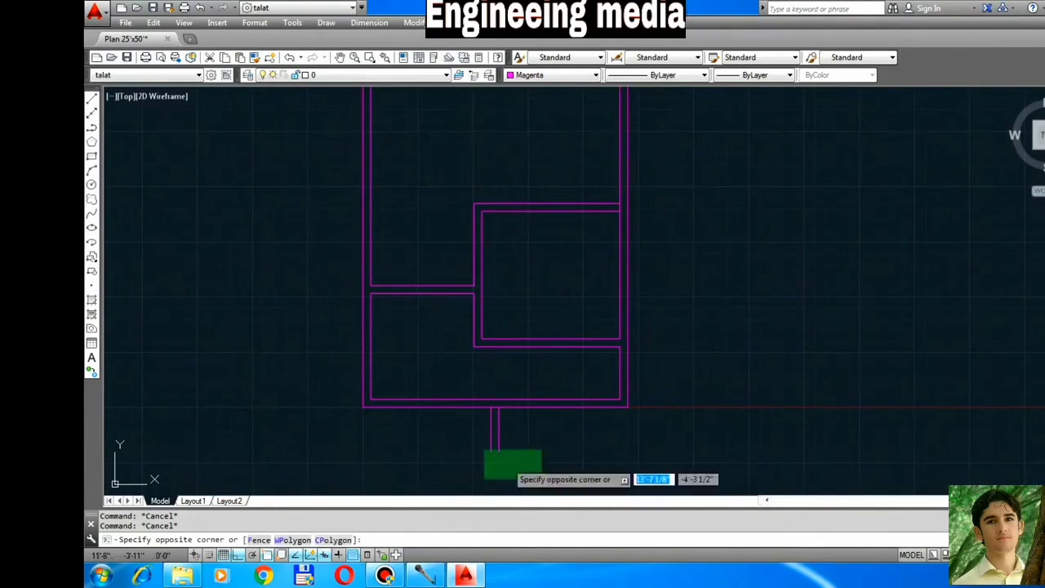
pyautogui.click(454, 423)
pyautogui.write('e')
pyautogui.press('Return')
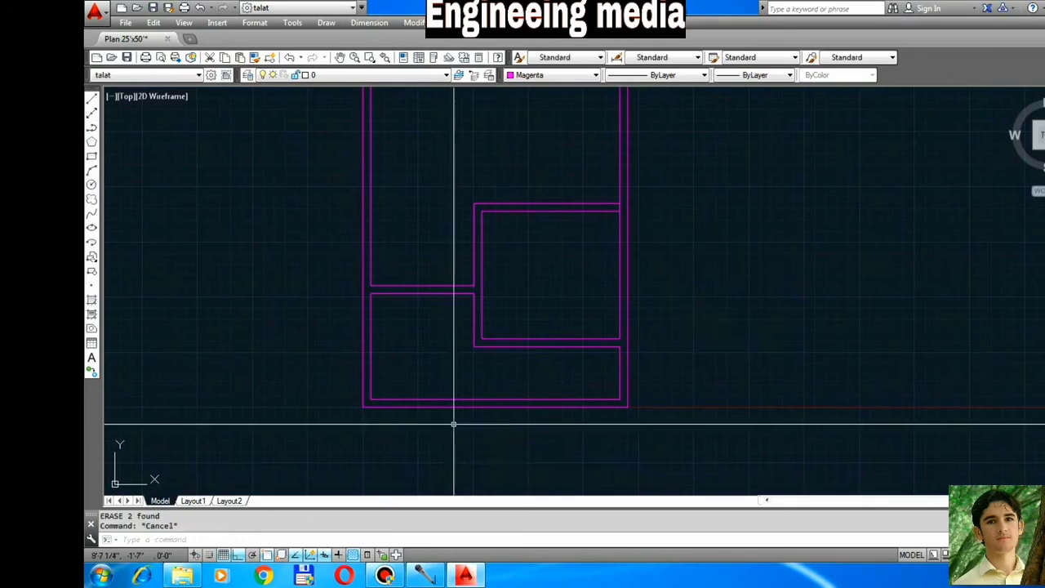
# Draw a vertical line across the bottom wall's thickness from the plan's lower-left inner corner.
pyautogui.scroll(-2, 454, 424)
pyautogui.scroll(2, 441, 367)
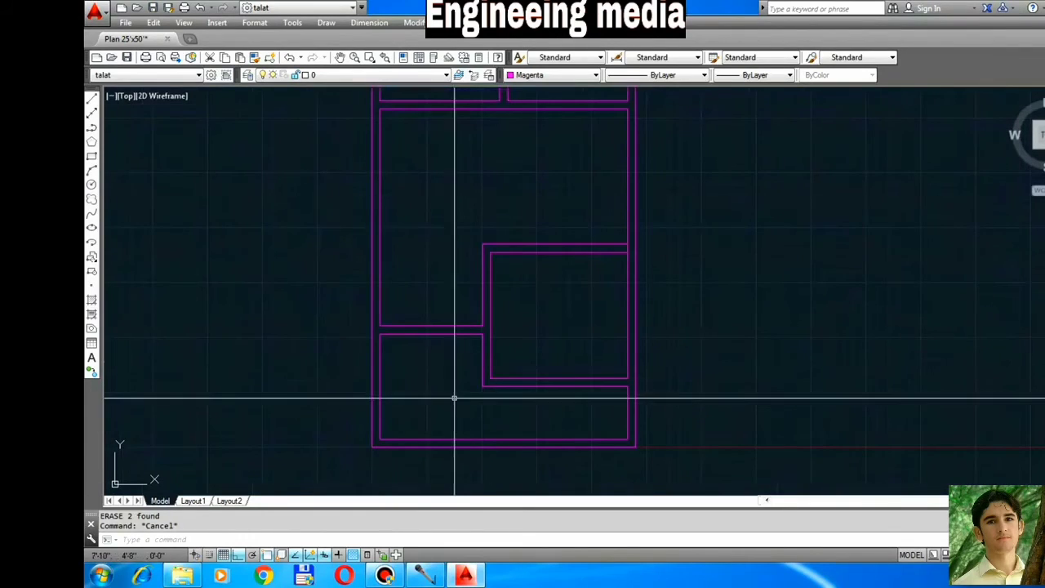
pyautogui.scroll(3, 443, 425)
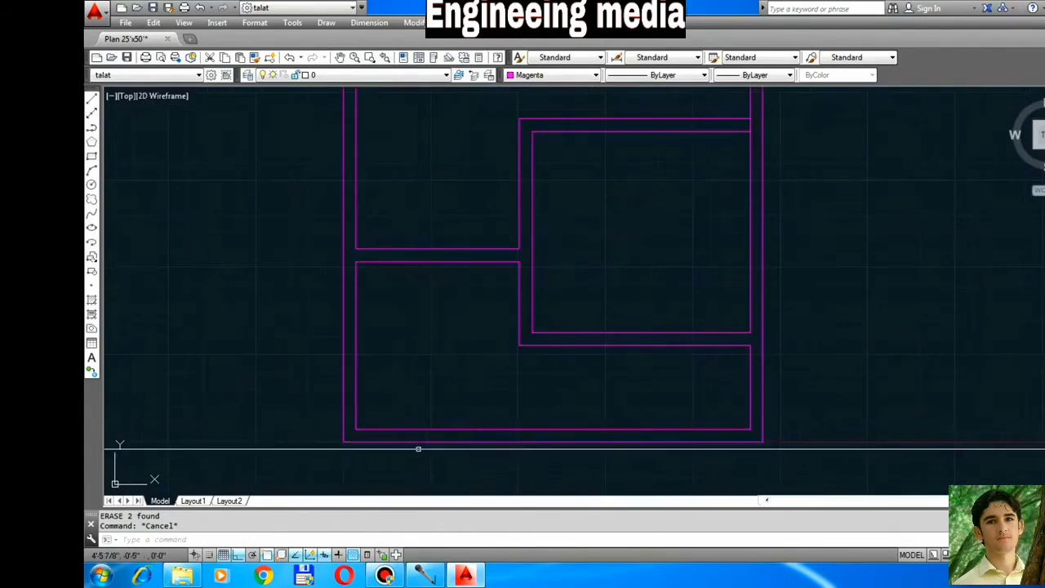
pyautogui.write('l')
pyautogui.press('Return')
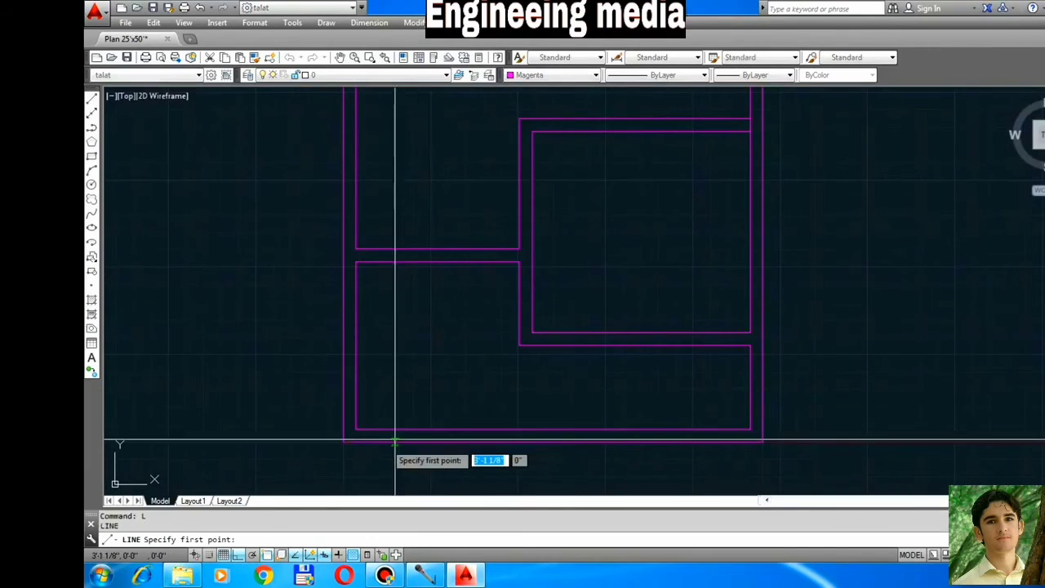
pyautogui.scroll(5, 343, 413)
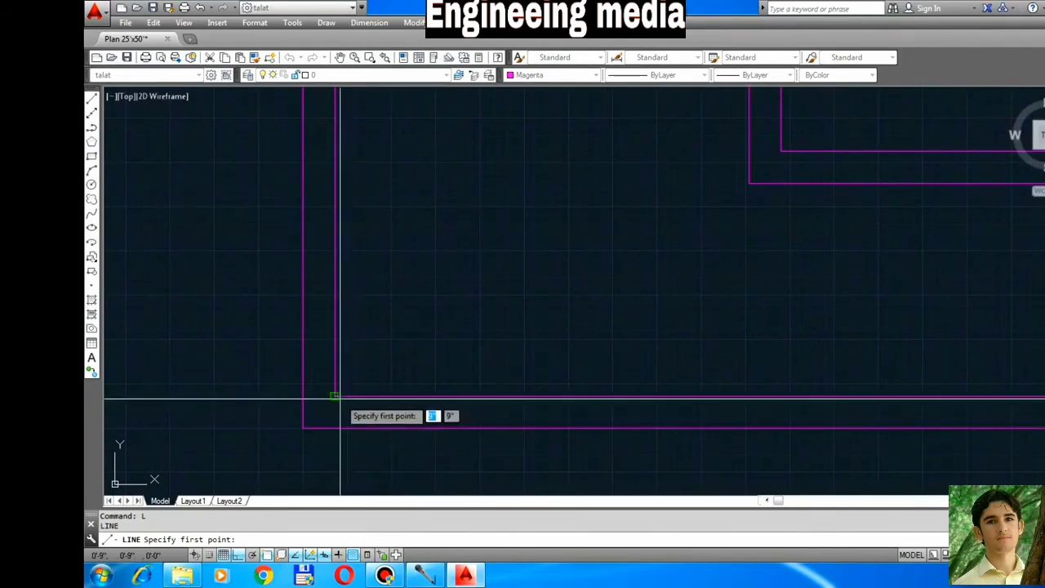
pyautogui.click(336, 398)
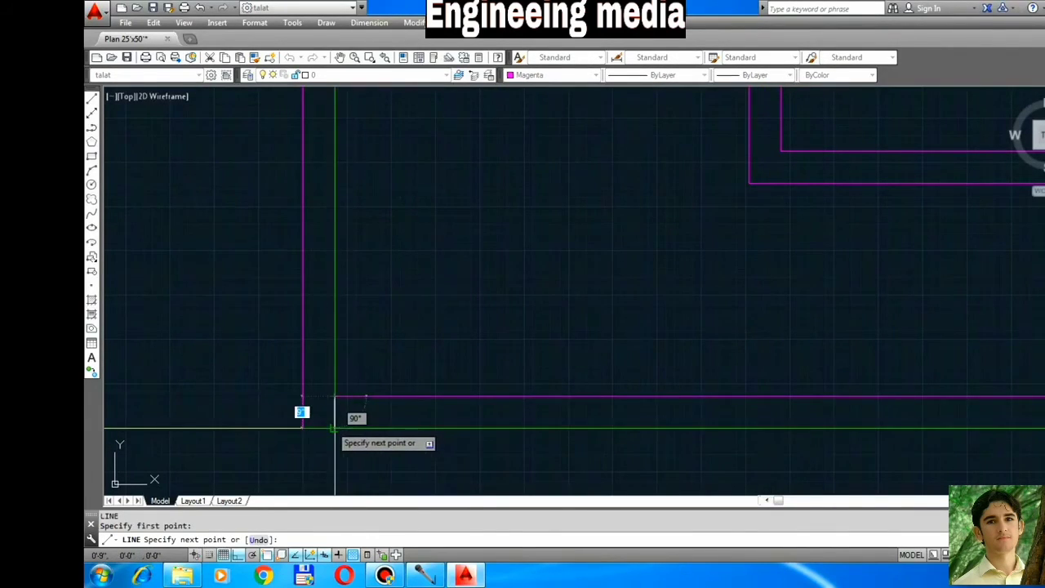
pyautogui.click(334, 428)
pyautogui.scroll(-2, 318, 401)
pyautogui.press('Return')
# Offset the short vertical line in the bottom wall 8' to the right.
pyautogui.write('o')
pyautogui.press('Return')
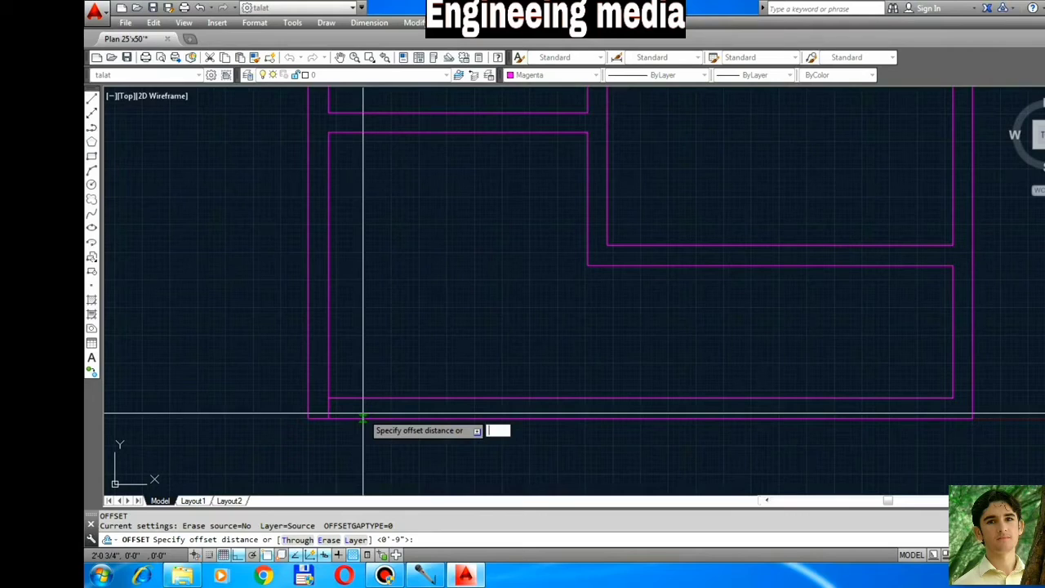
pyautogui.write("8'")
pyautogui.press('Return')
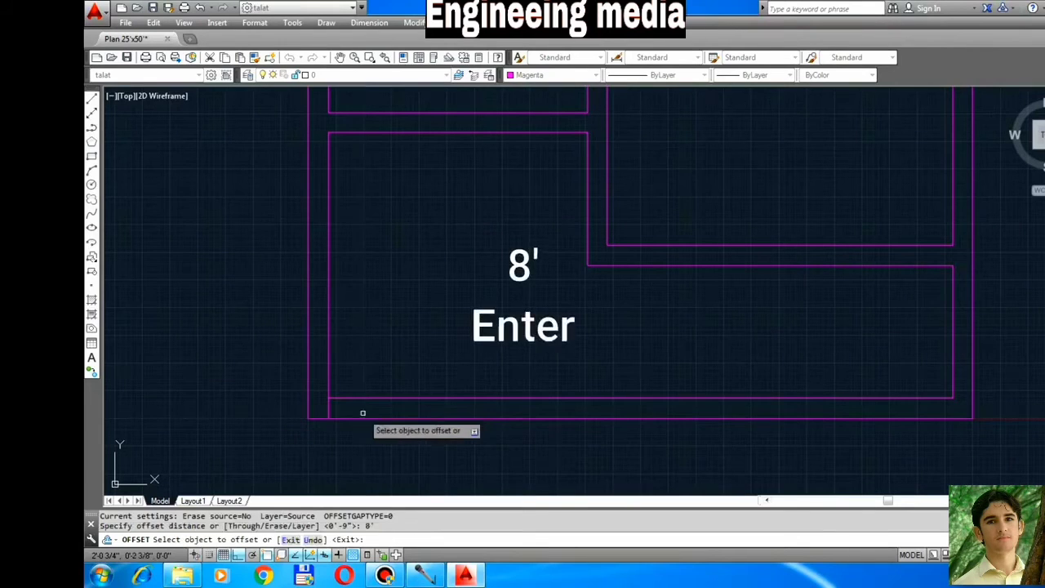
pyautogui.click(327, 407)
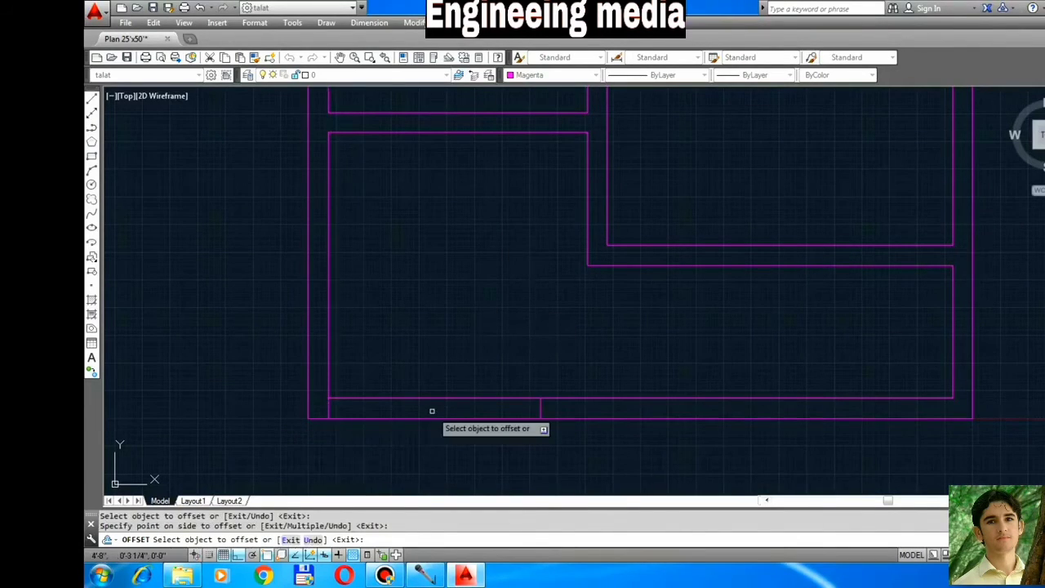
pyautogui.press('Escape')
pyautogui.press('Escape')
# Trim both bottom wall lines between the two short vertical lines to create the entrance opening.
pyautogui.write('tr')
pyautogui.press('Return')
pyautogui.press('Return')
pyautogui.click(437, 426)
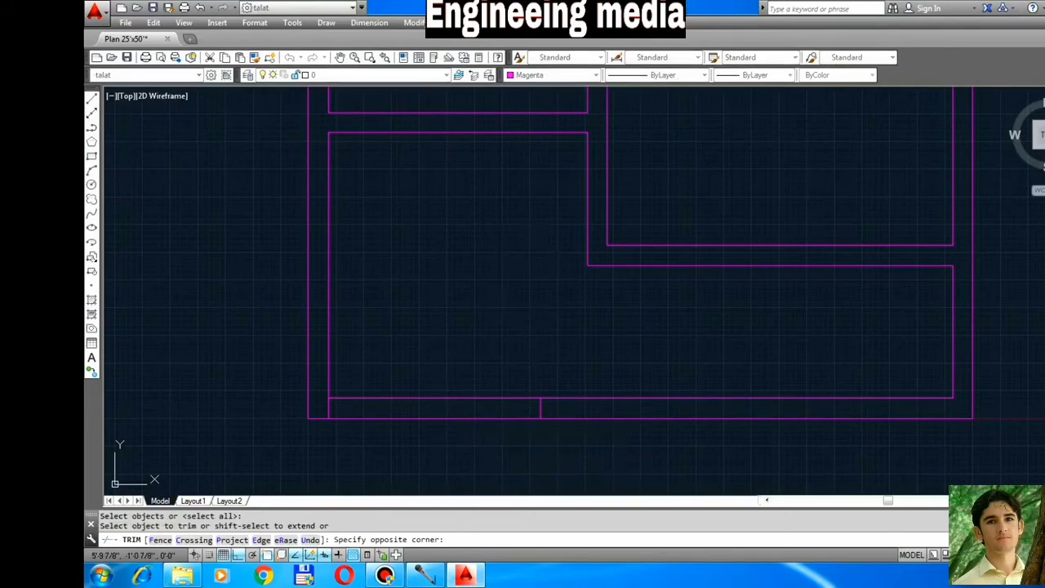
pyautogui.click(429, 366)
pyautogui.press('Escape')
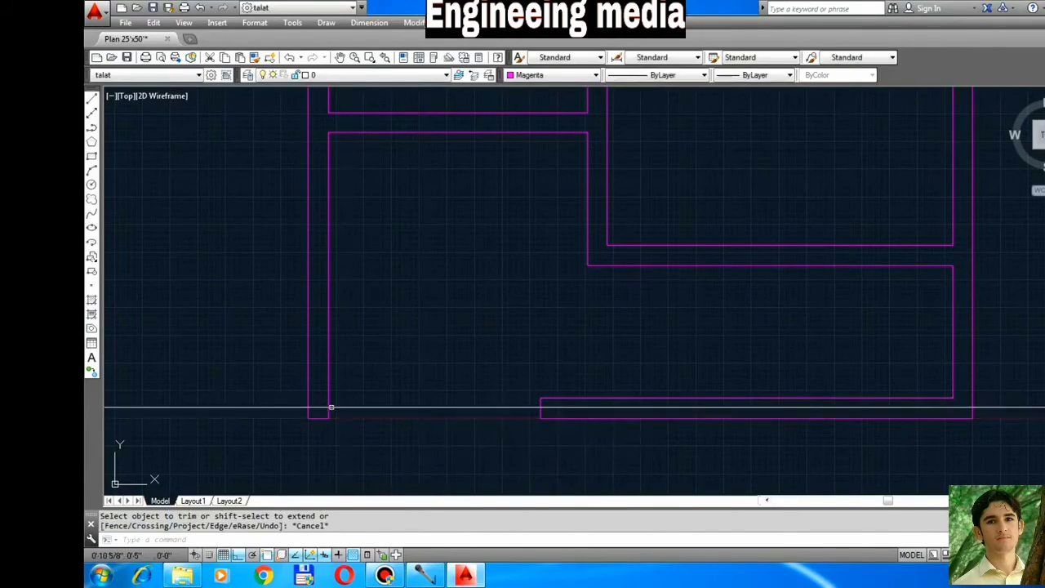
# Erase the short line at the opening's left edge and extend the left wall's inner line down to the wall end.
pyautogui.click(328, 408)
pyautogui.write('e')
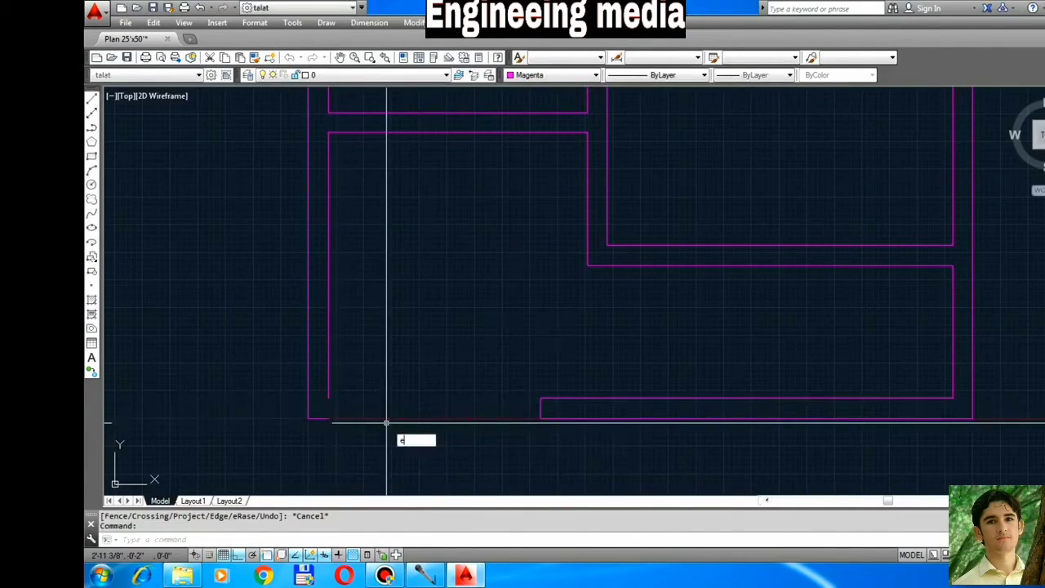
pyautogui.press('Return')
pyautogui.write('ex')
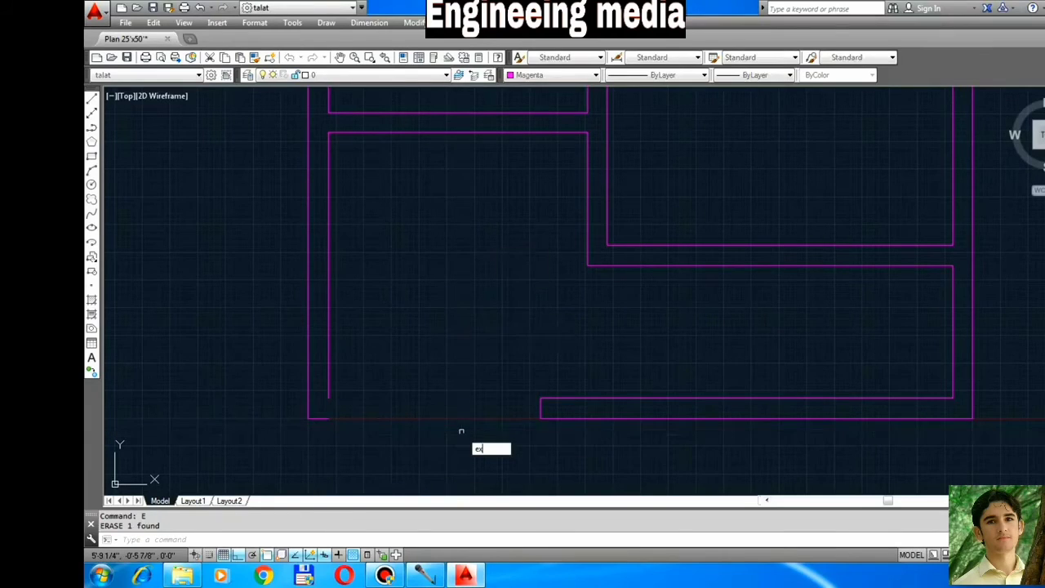
pyautogui.press('Return')
pyautogui.press('Return')
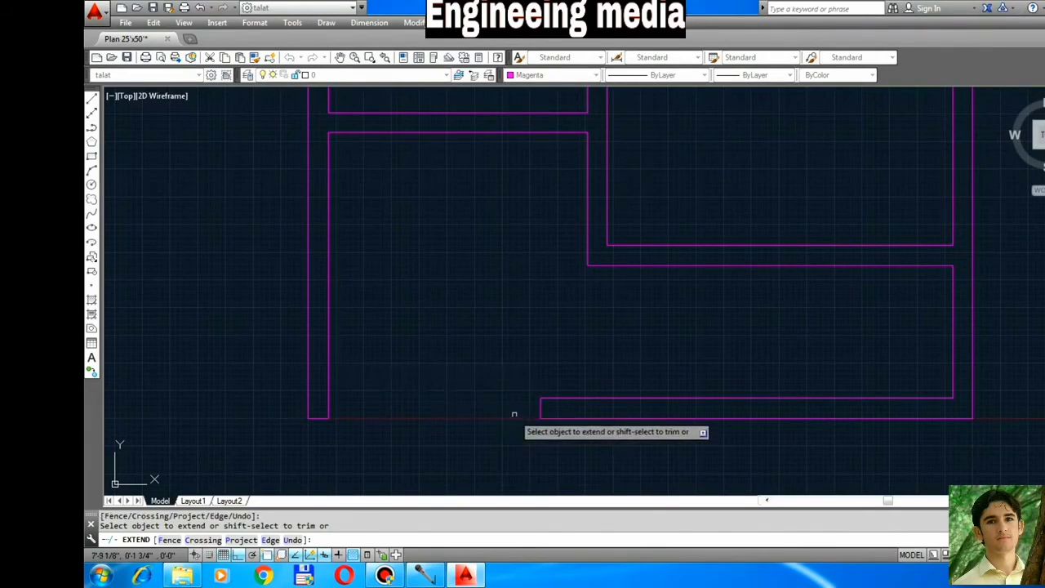
pyautogui.press('Escape')
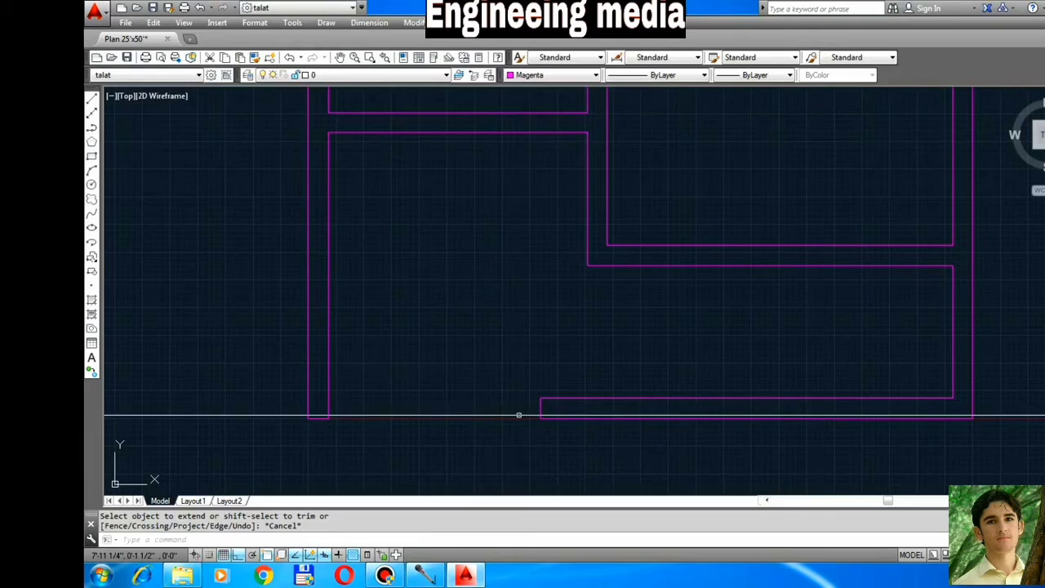
# Save the drawing and review the wall layout of the whole floor plan.
pyautogui.hotkey('ctrl', 's')
pyautogui.scroll(-2, 350, 395)
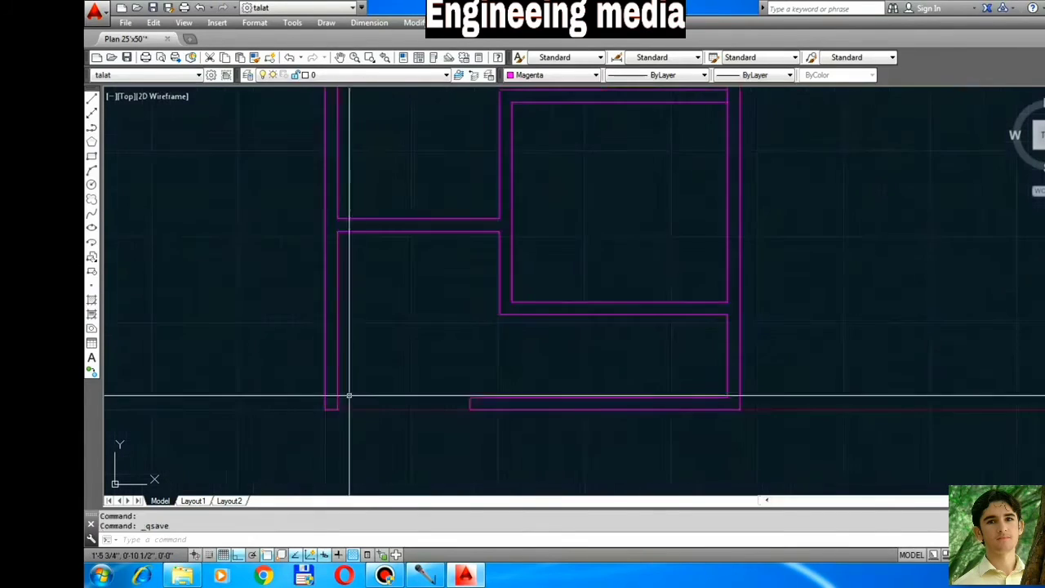
pyautogui.scroll(-2, 350, 395)
pyautogui.scroll(2, 555, 373)
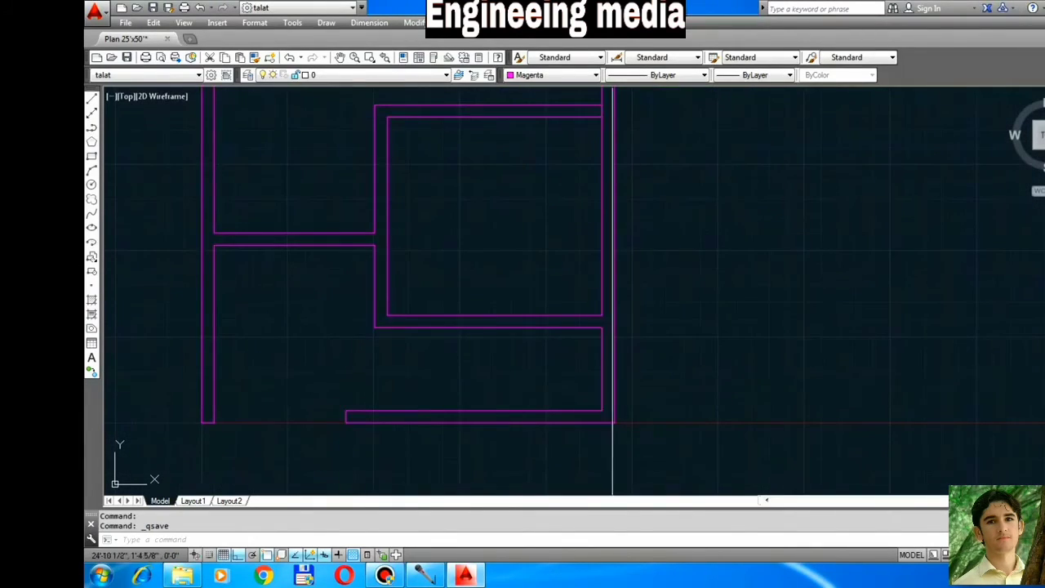
pyautogui.scroll(-4, 552, 381)
pyautogui.scroll(4, 485, 331)
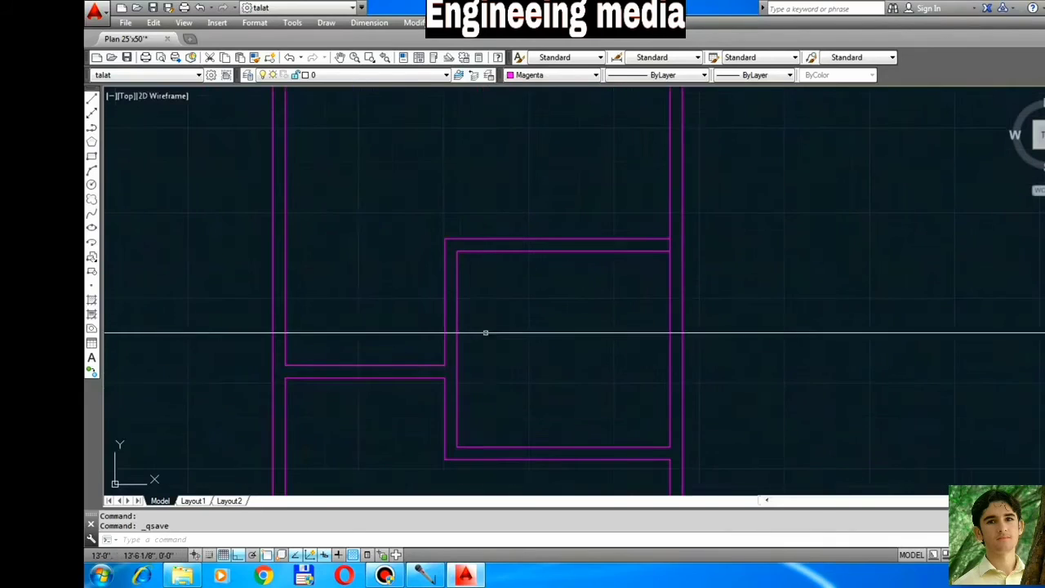
pyautogui.scroll(-3, 450, 378)
pyautogui.scroll(3, 389, 345)
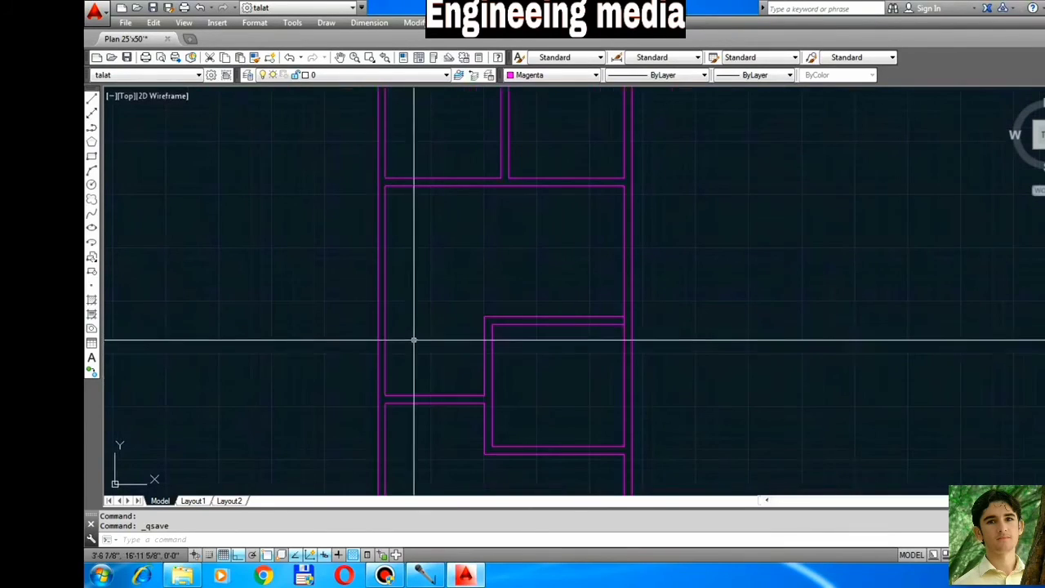
pyautogui.scroll(-2, 424, 355)
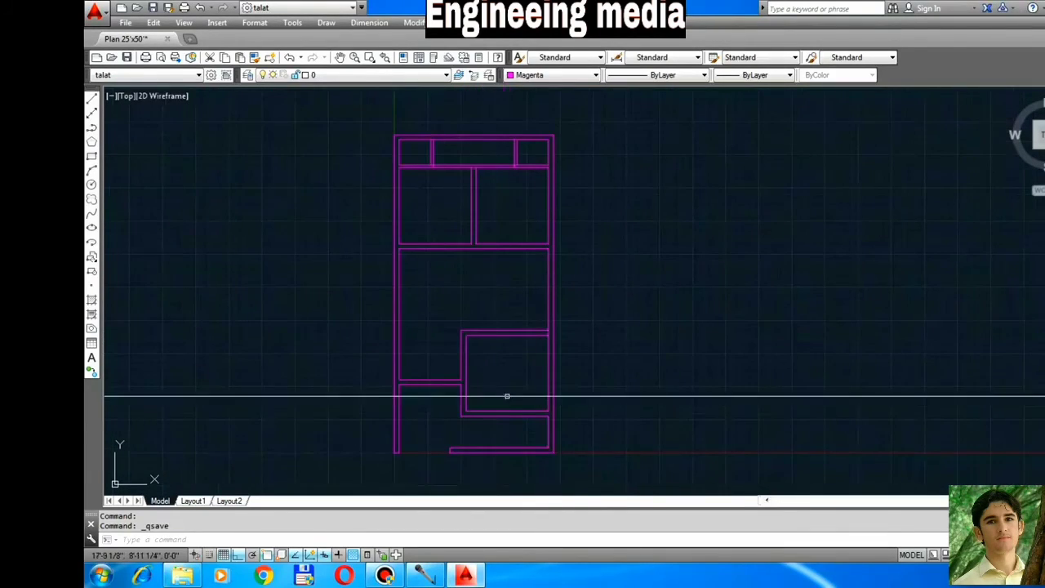
pyautogui.scroll(2, 510, 389)
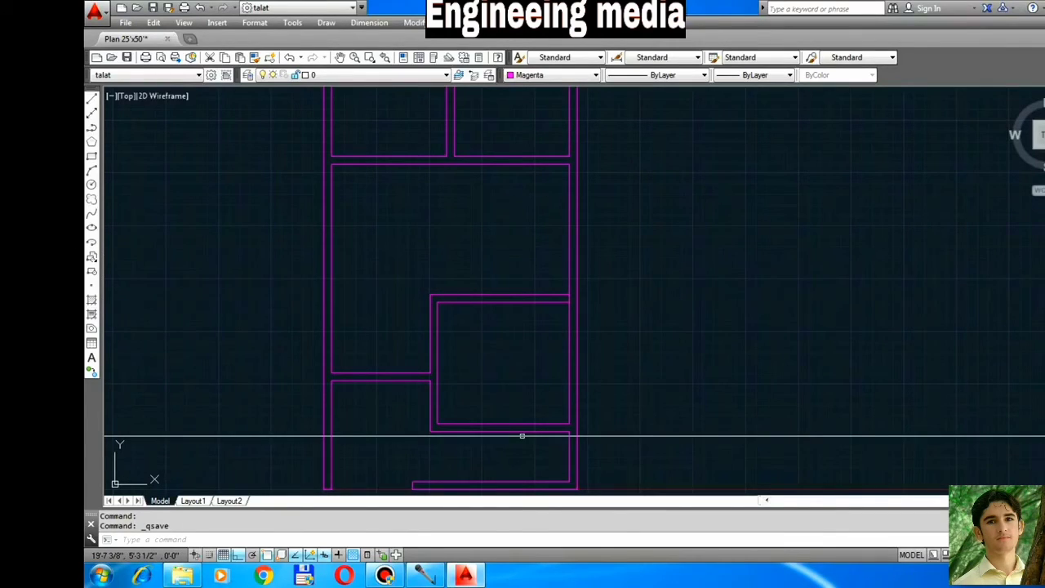
# Offset the right wall's inner line 48" to the left in the space below the lower room.
pyautogui.write('o')
pyautogui.scroll(-2, 512, 292)
pyautogui.scroll(4, 516, 385)
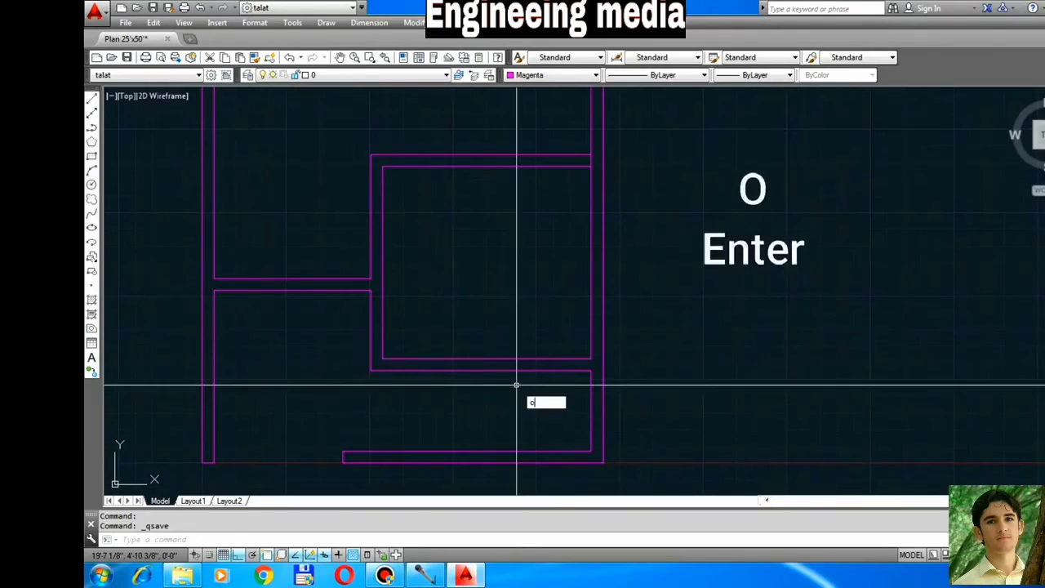
pyautogui.press('Return')
pyautogui.write('4')
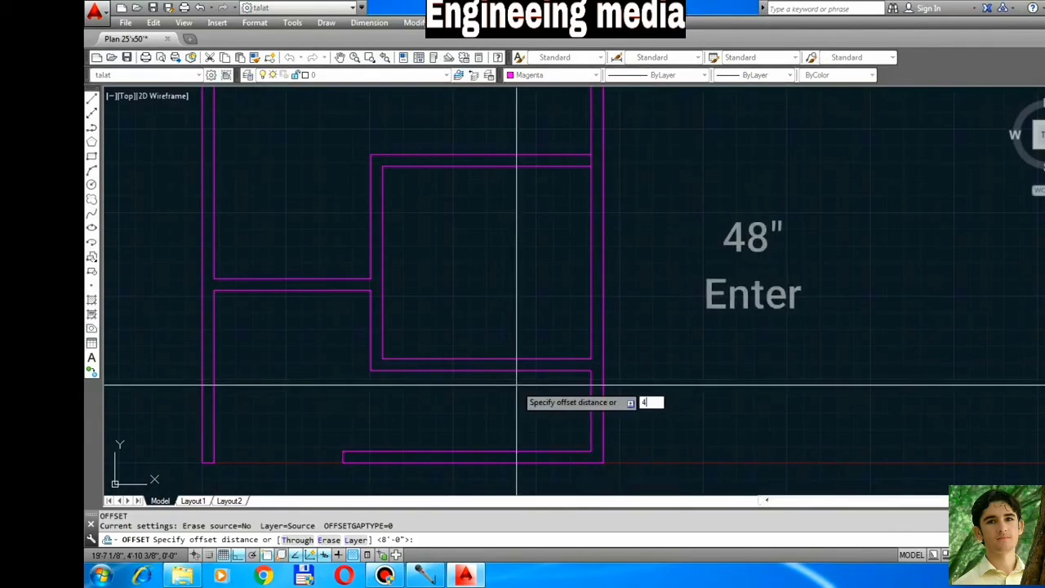
pyautogui.write('8')
pyautogui.press('Return')
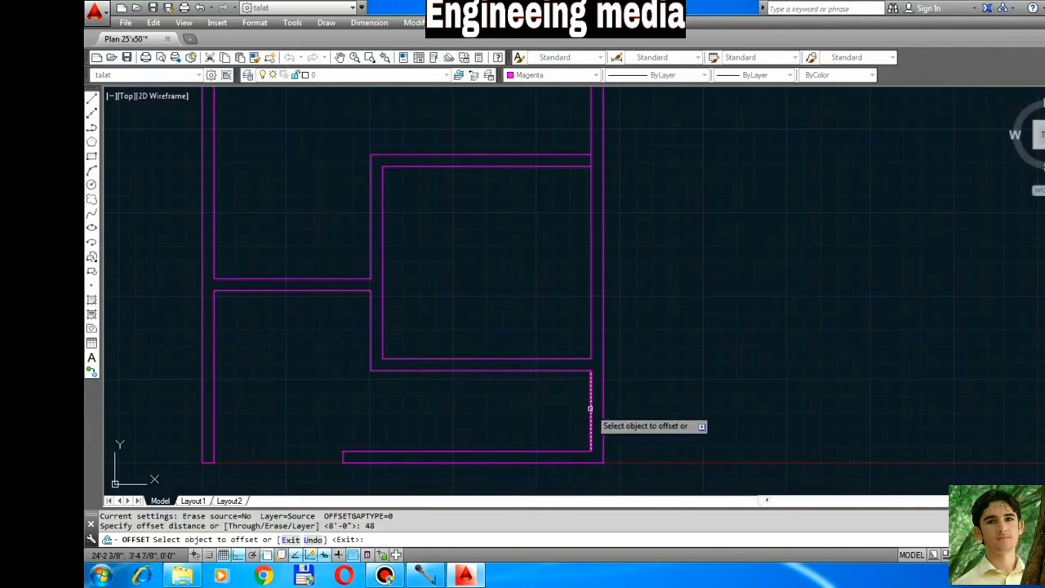
pyautogui.click(590, 408)
pyautogui.press('Escape')
# Offset the new vertical partition line below the lower room 4.5" to the left.
pyautogui.write('o')
pyautogui.press('Return')
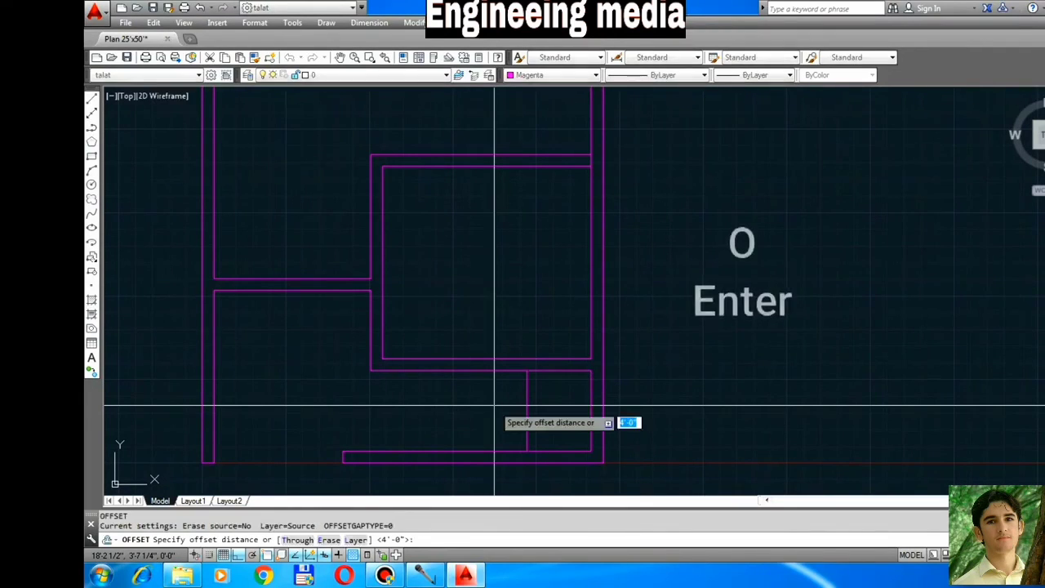
pyautogui.write('4.')
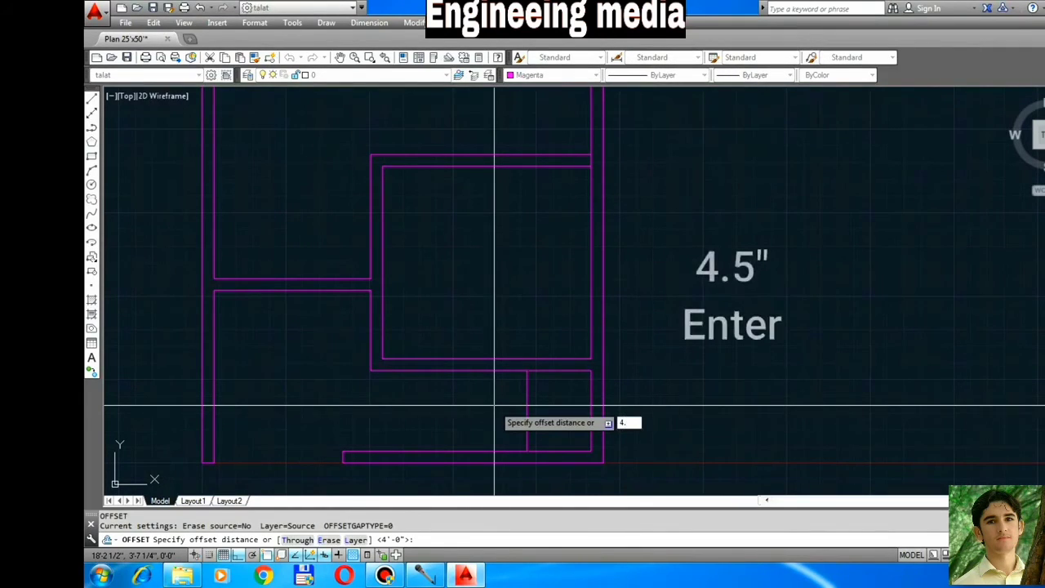
pyautogui.write('5')
pyautogui.press('Return')
pyautogui.click(526, 392)
pyautogui.click(468, 395)
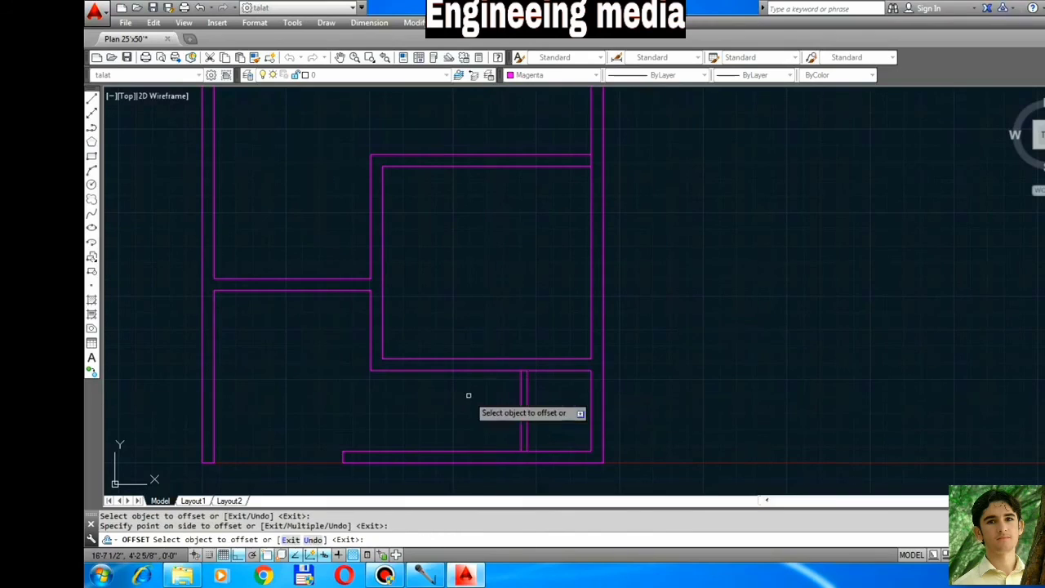
pyautogui.press('Escape')
pyautogui.write('tr')
pyautogui.press('Return')
pyautogui.press('Return')
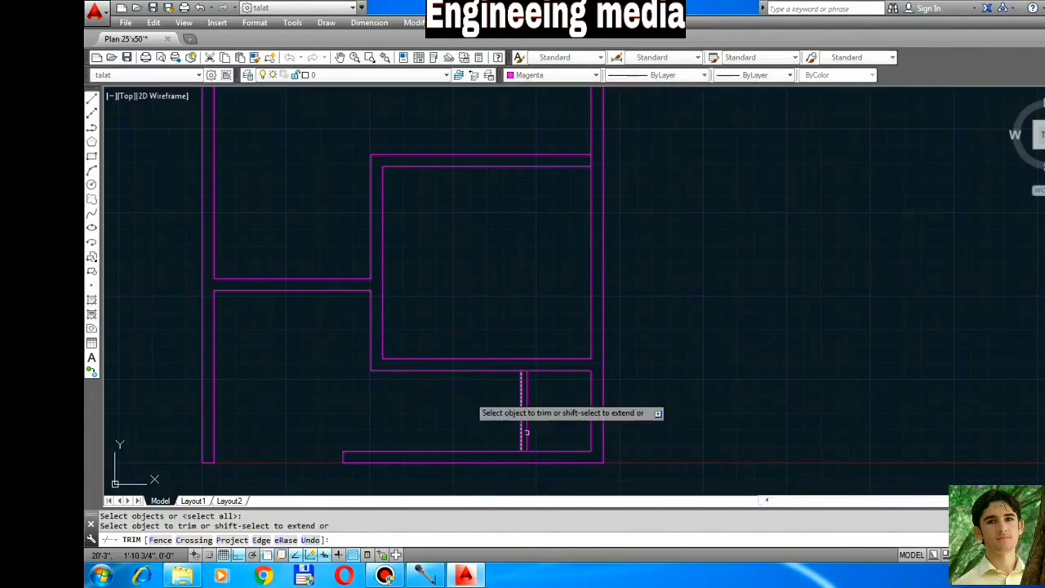
pyautogui.press('Escape')
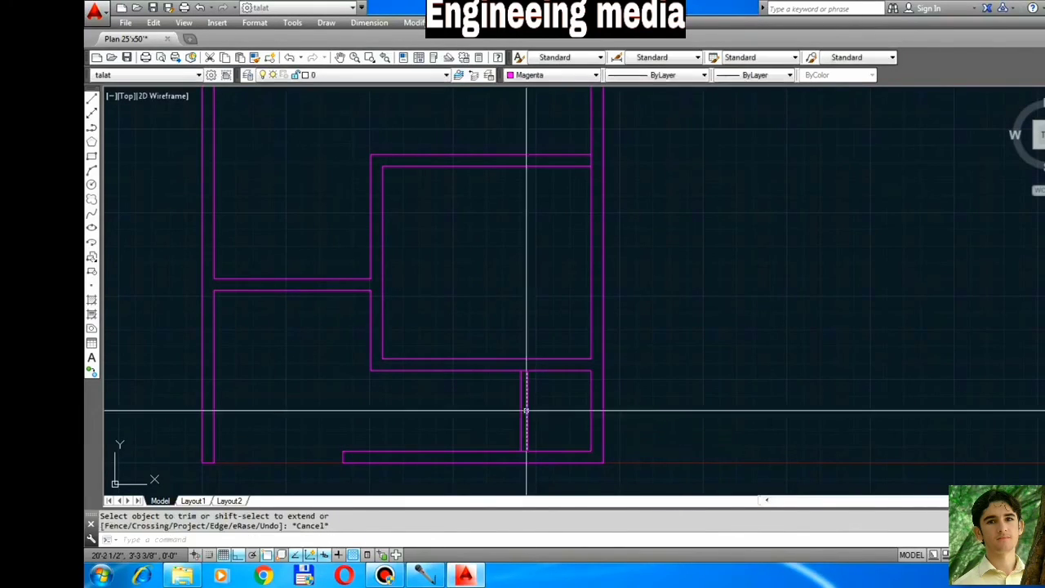
# Extend the partition's left line up to the room wall's upper line and trim the wall's lower line between the two partition lines.
pyautogui.moveTo(534, 393); pyautogui.dragTo(558, 389, button='middle')
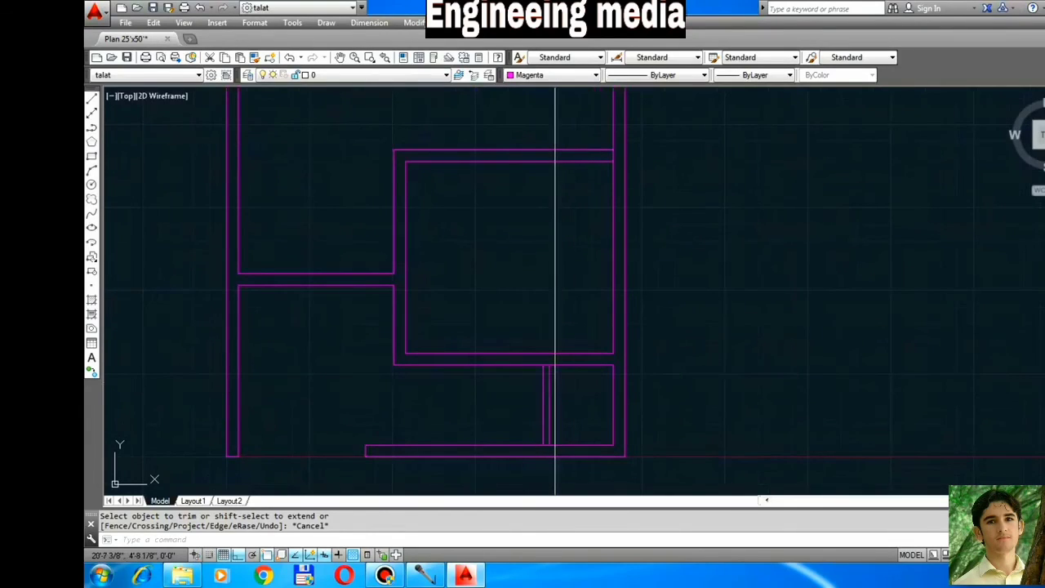
pyautogui.scroll(2, 556, 382)
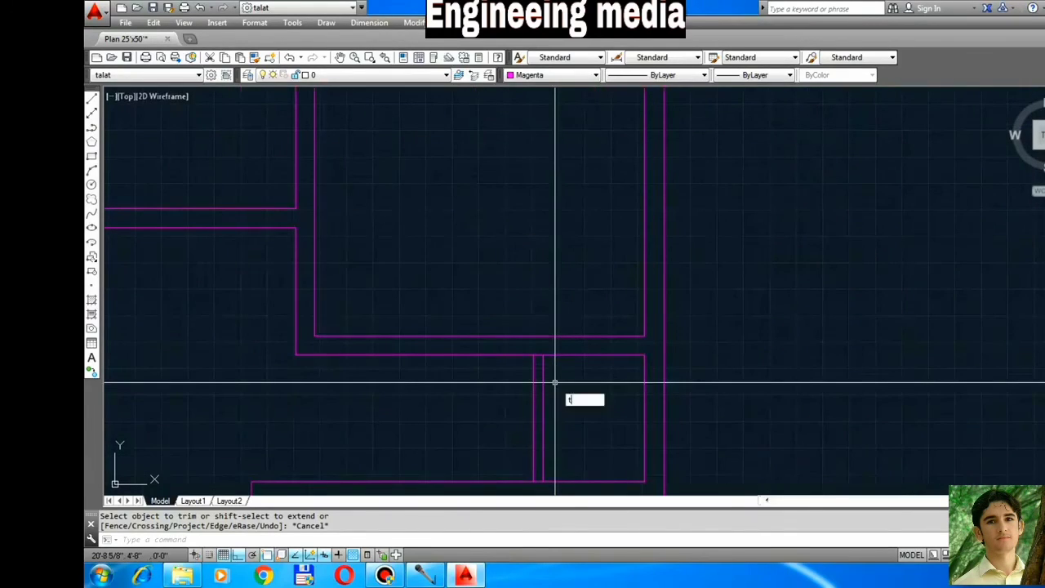
pyautogui.press('Return')
pyautogui.press('Return')
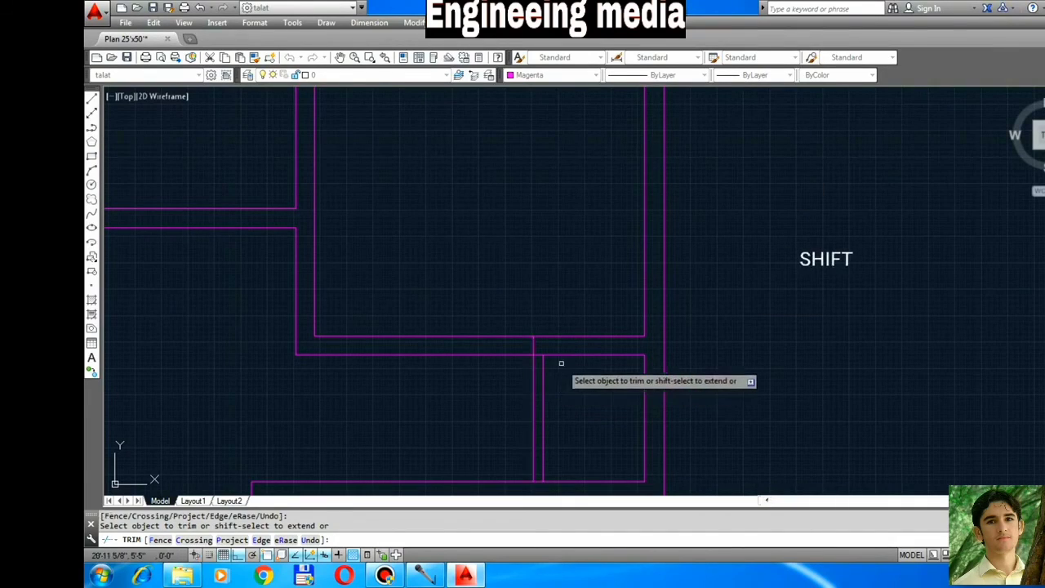
pyautogui.scroll(2, 546, 359)
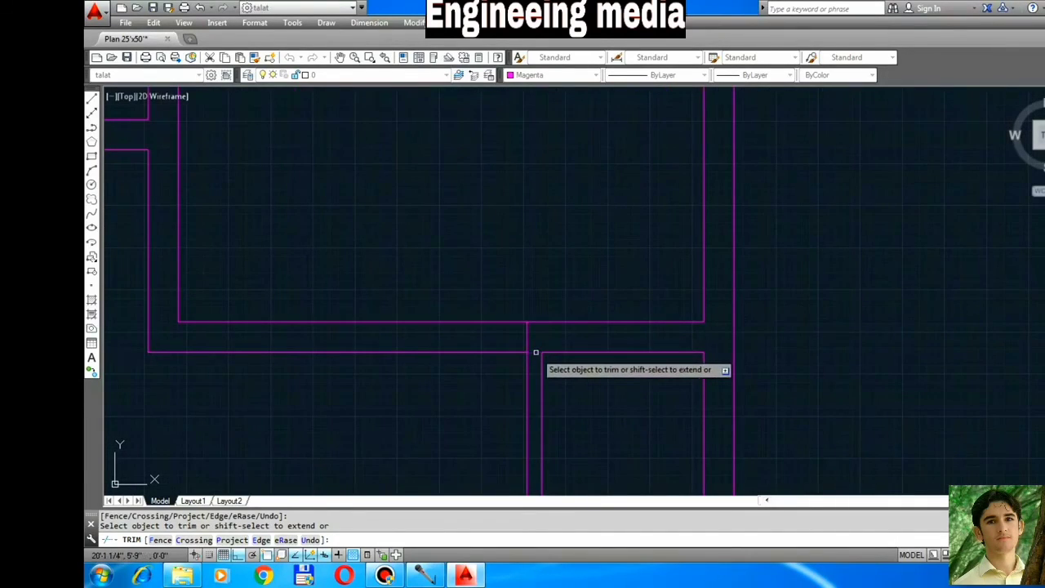
pyautogui.press('Escape')
# Offset the top line of the small corner room 4.5" upward into the wall.
pyautogui.write('o')
pyautogui.press('Return')
pyautogui.press('Return')
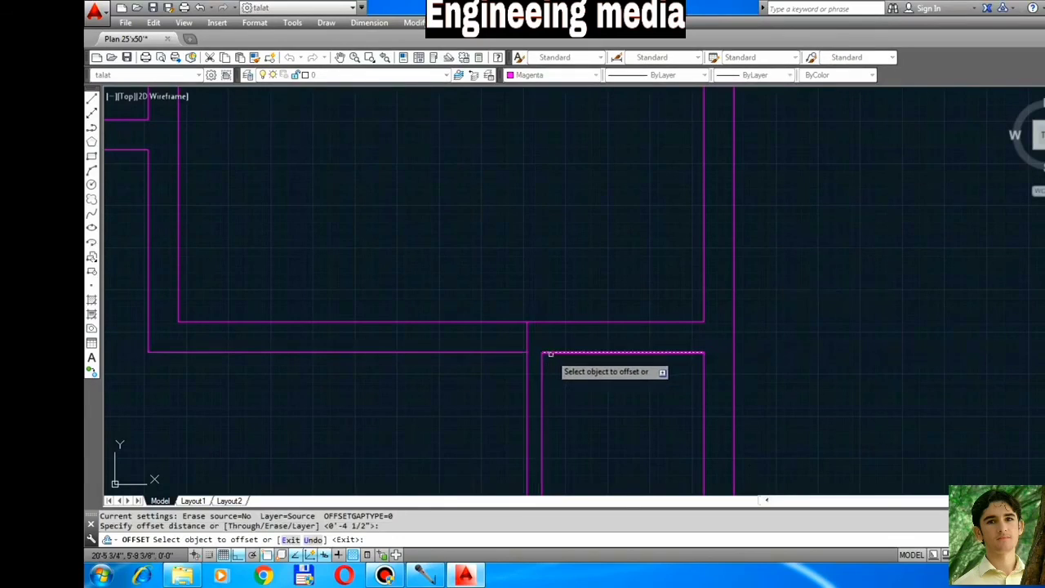
pyautogui.click(561, 353)
pyautogui.click(557, 342)
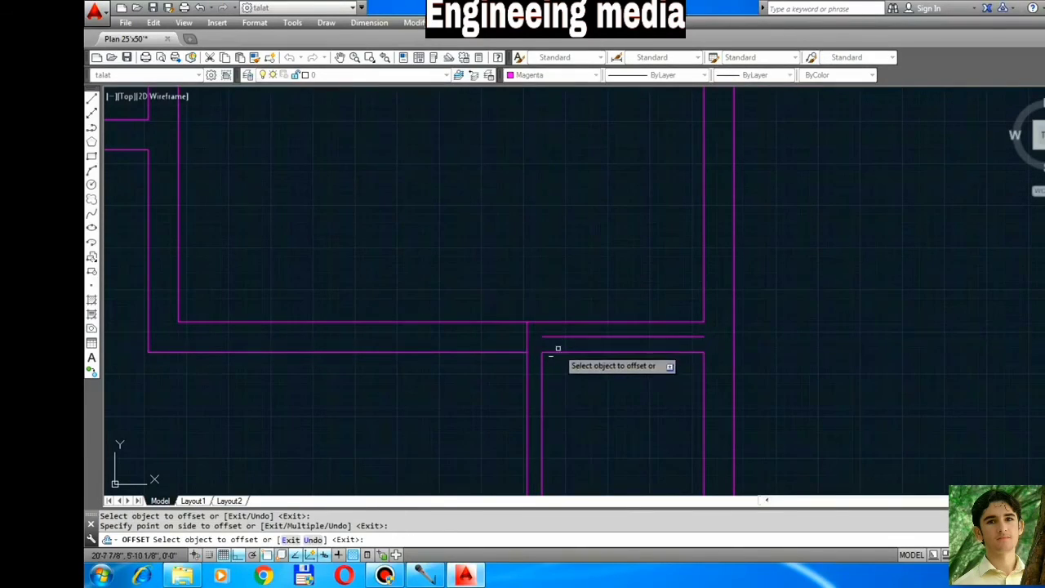
pyautogui.press('Escape')
# Extend the partition's right line up to the offset line and erase the small corner room's original top line.
pyautogui.write('ex')
pyautogui.press('Return')
pyautogui.press('Return')
pyautogui.click(542, 364)
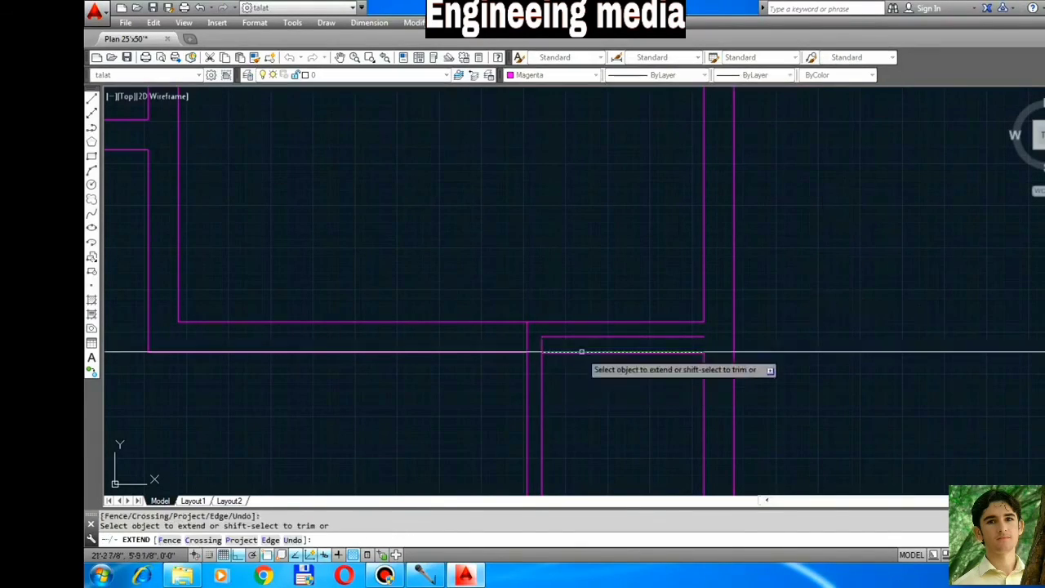
pyautogui.press('Escape')
pyautogui.click(584, 353)
pyautogui.write('e')
pyautogui.press('Return')
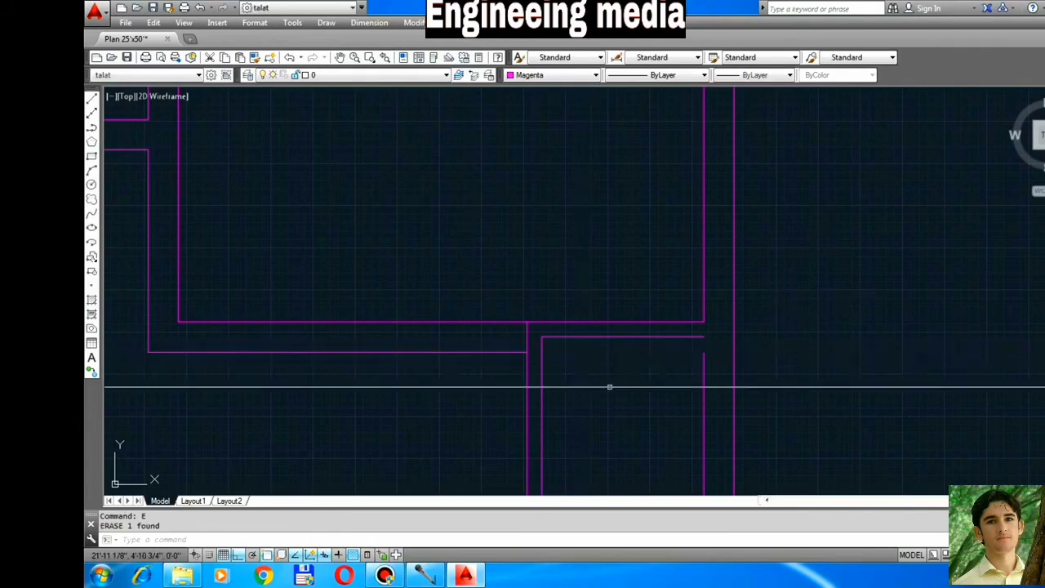
# Extend the right wall's inner line up to the small corner room's new top line.
pyautogui.write('ex')
pyautogui.press('Return')
pyautogui.press('Return')
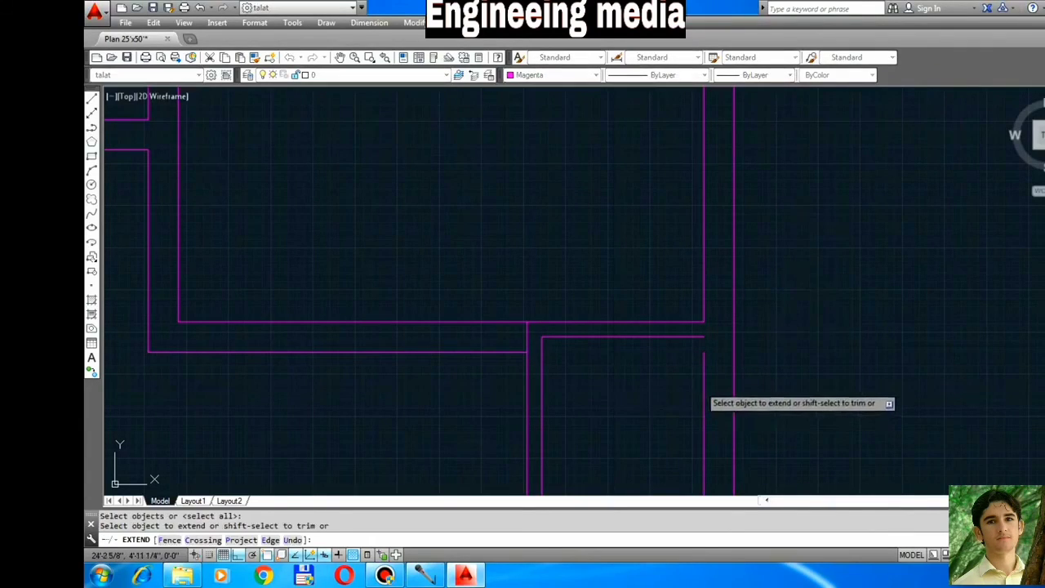
pyautogui.scroll(-3, 587, 367)
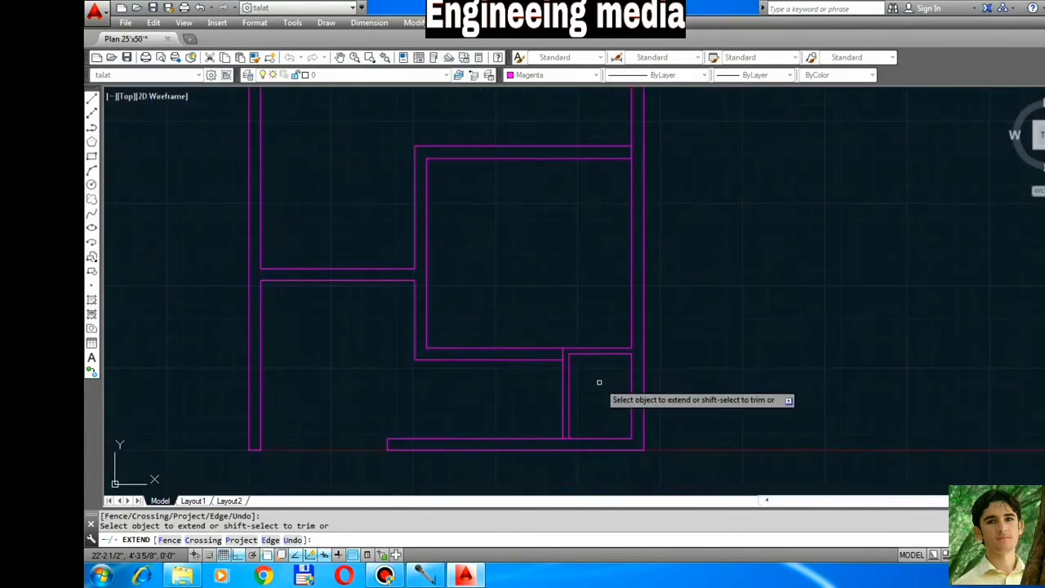
pyautogui.press('Escape')
# Save the drawing and review the walls around the lower rooms and across the full plan.
pyautogui.hotkey('ctrl', 's')
pyautogui.scroll(-2, 576, 377)
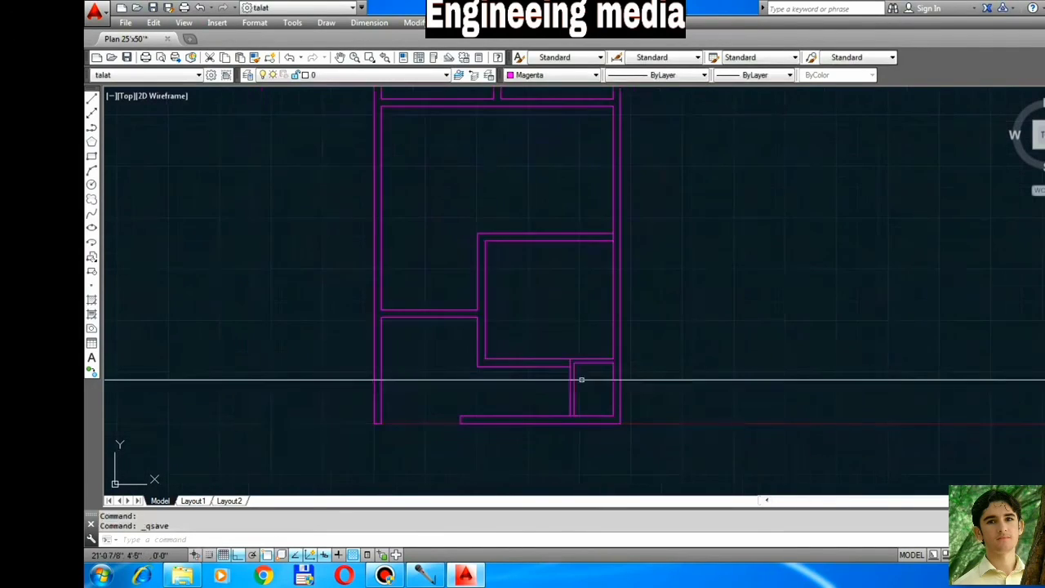
pyautogui.scroll(2, 501, 351)
pyautogui.scroll(-2, 501, 351)
pyautogui.scroll(3, 478, 306)
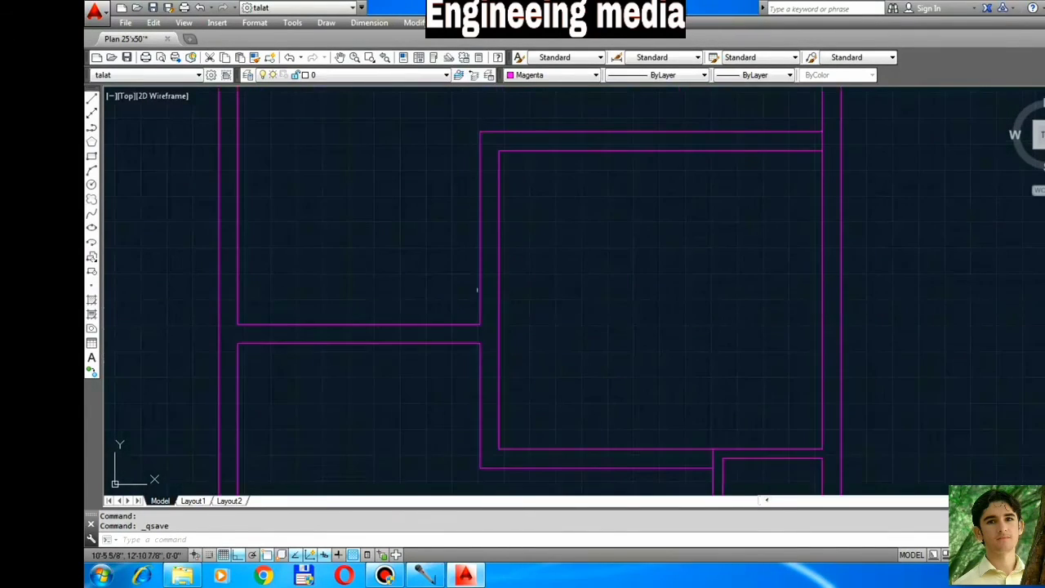
pyautogui.scroll(-2, 480, 308)
pyautogui.scroll(2, 480, 309)
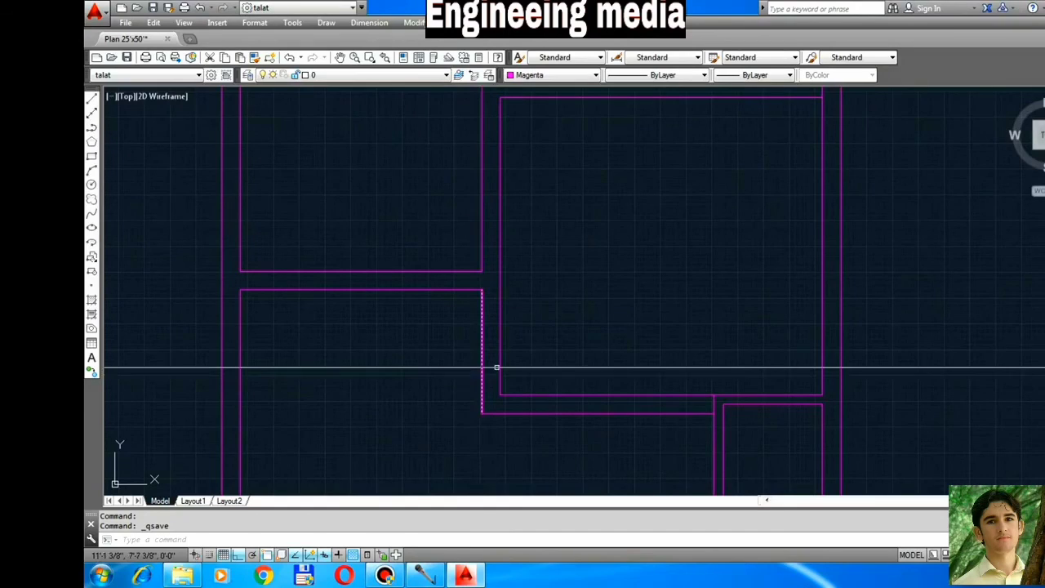
pyautogui.scroll(-2, 478, 285)
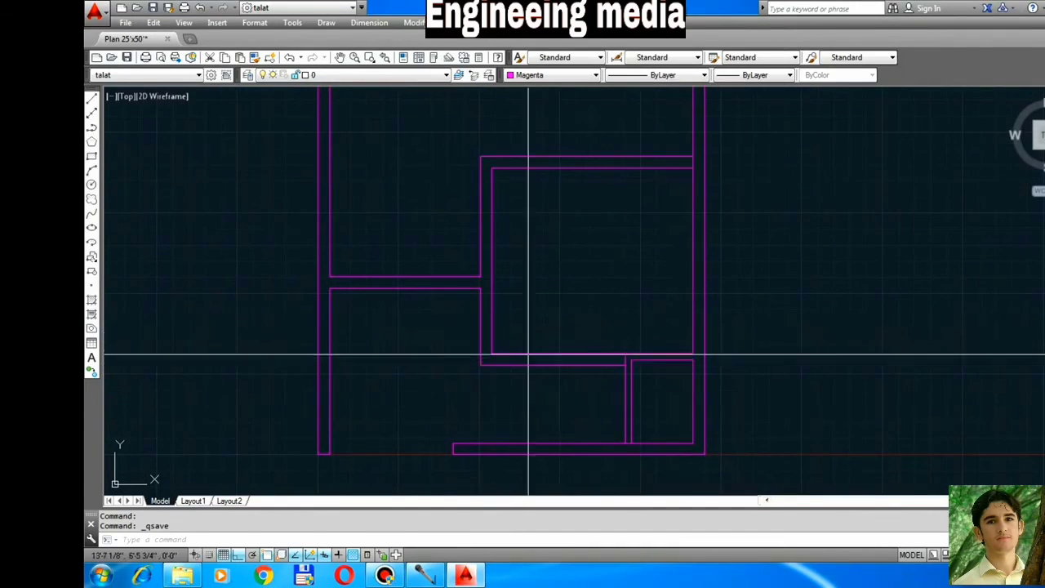
pyautogui.scroll(-3, 528, 354)
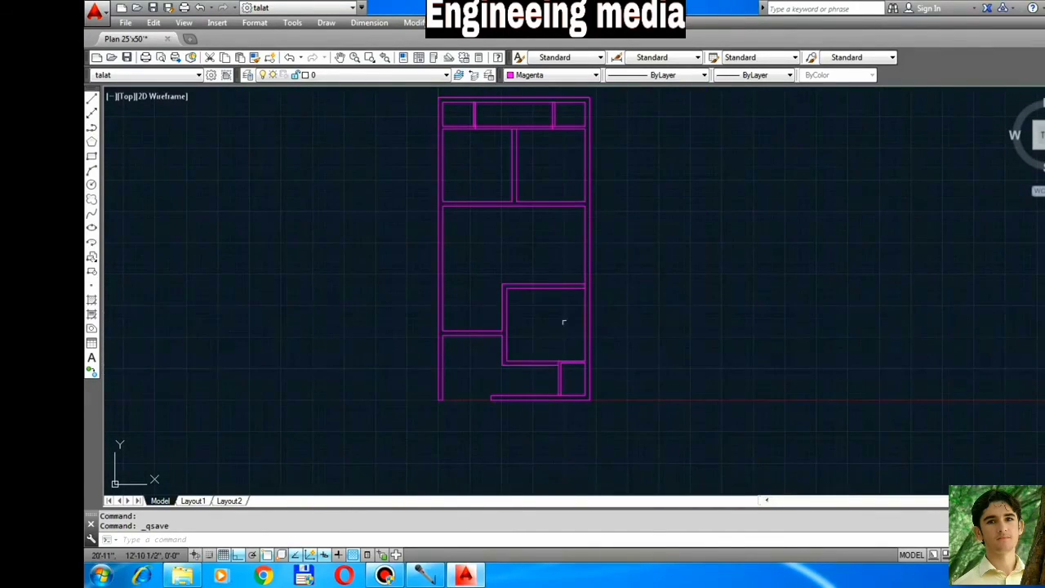